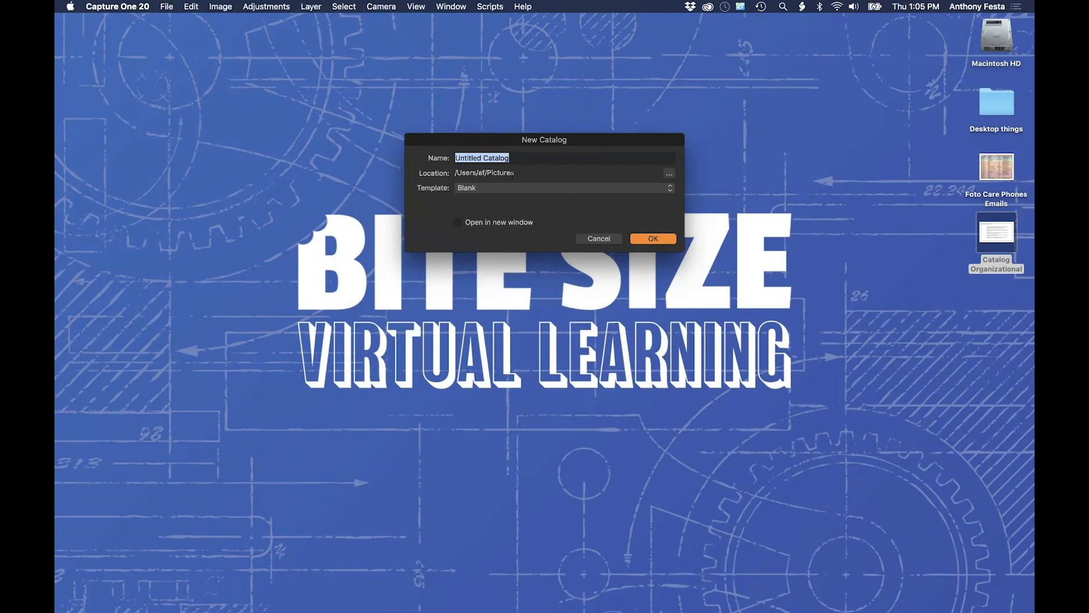
Step: Create a new catalog named "20200402 Introduction" in the Pictures folder from the Blank template
click(485, 188)
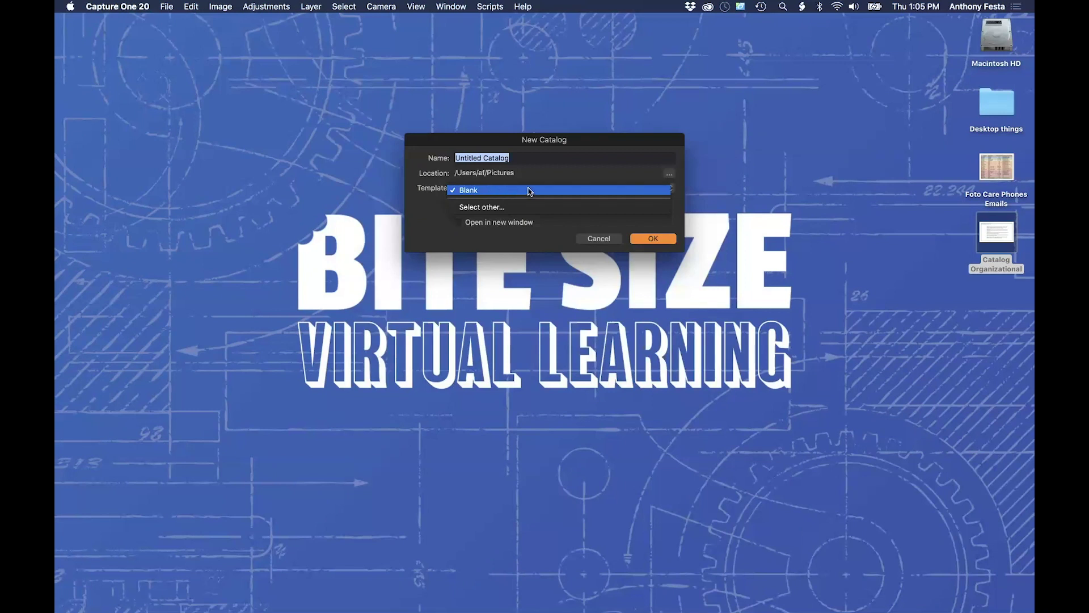
click(555, 157)
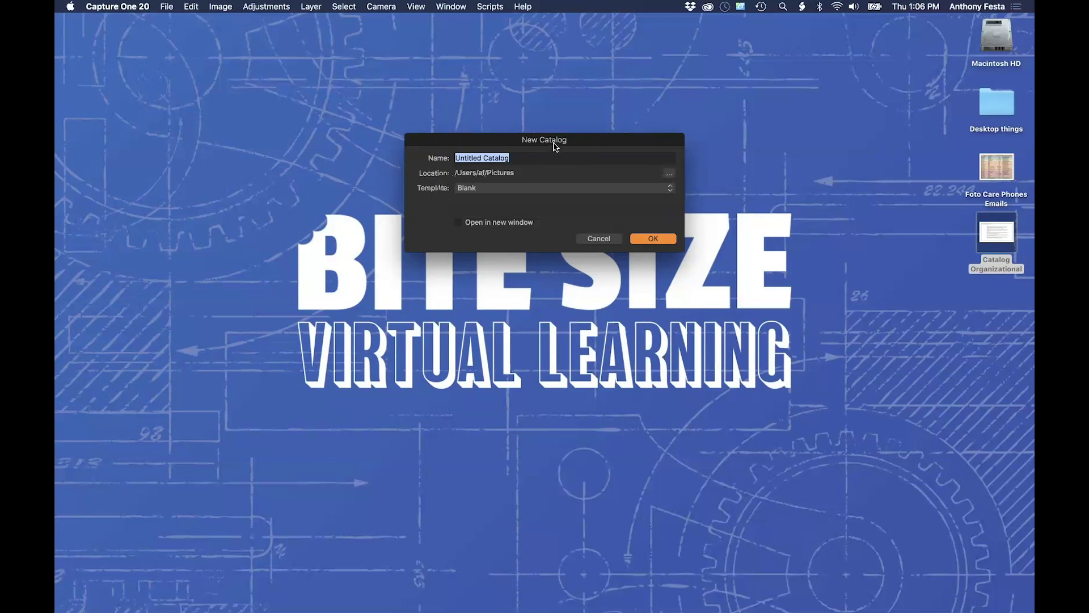
text(20200402)
text(INtroduction)
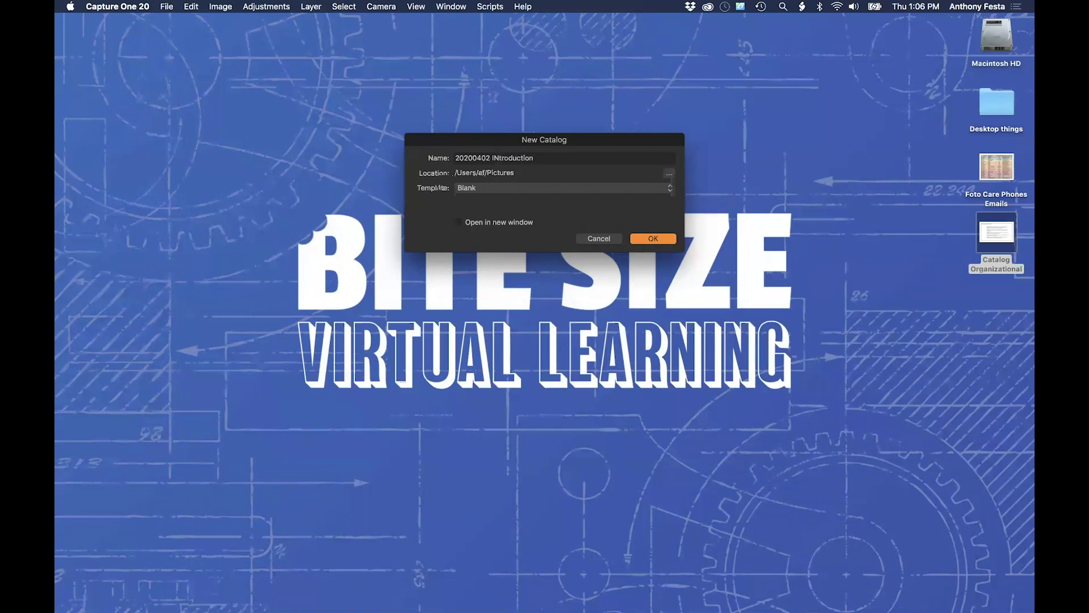
key(Left)
key(Left)
key(Left)
key(Left)
key(Left)
key(Left)
key(Left)
key(Left)
key(BackSpace)
key(BackSpace)
text(In)
click(645, 238)
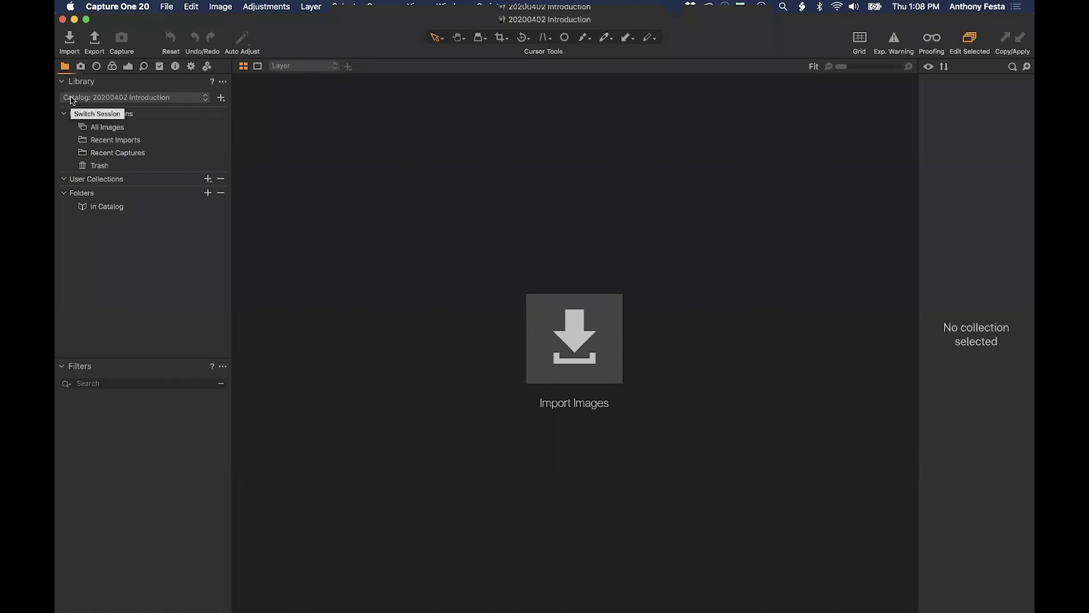
Step: Survey every tool group of the new catalog from Library through Batch, returning to the Library tools
right_click(72, 116)
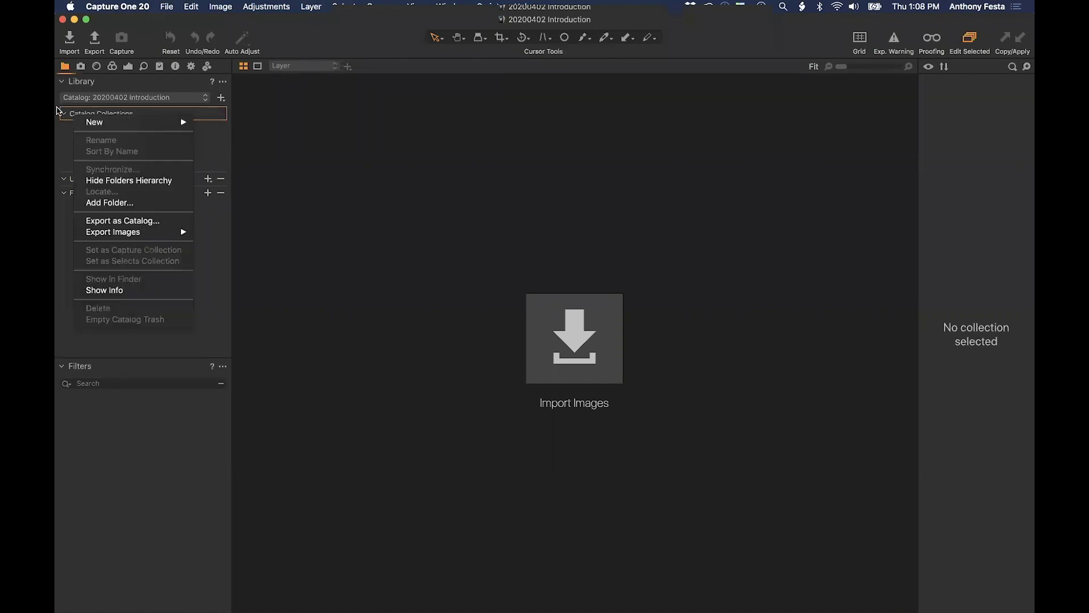
click(57, 129)
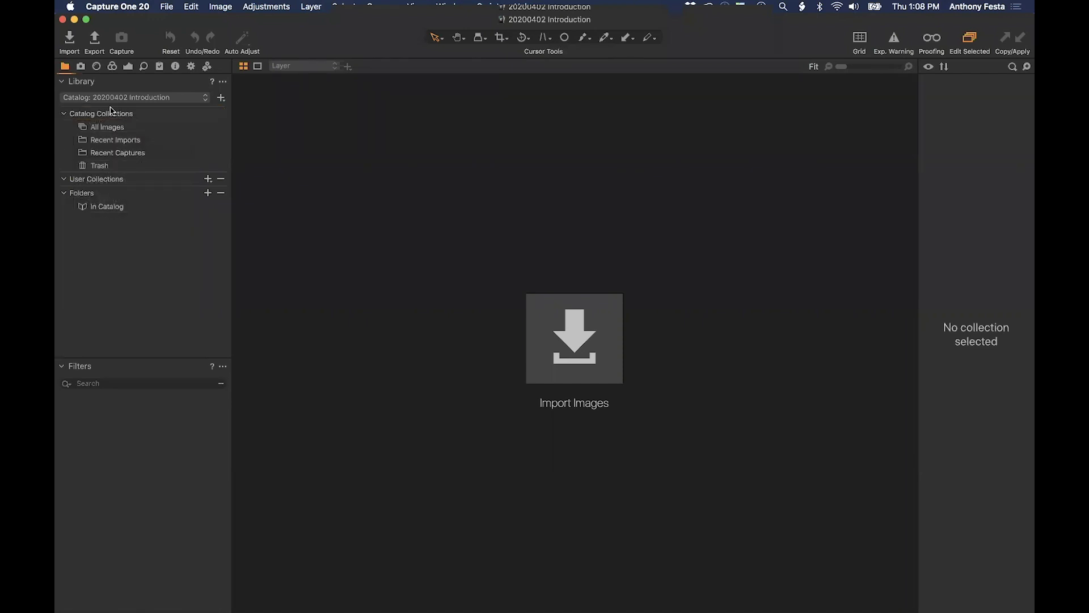
click(81, 67)
click(96, 67)
click(112, 67)
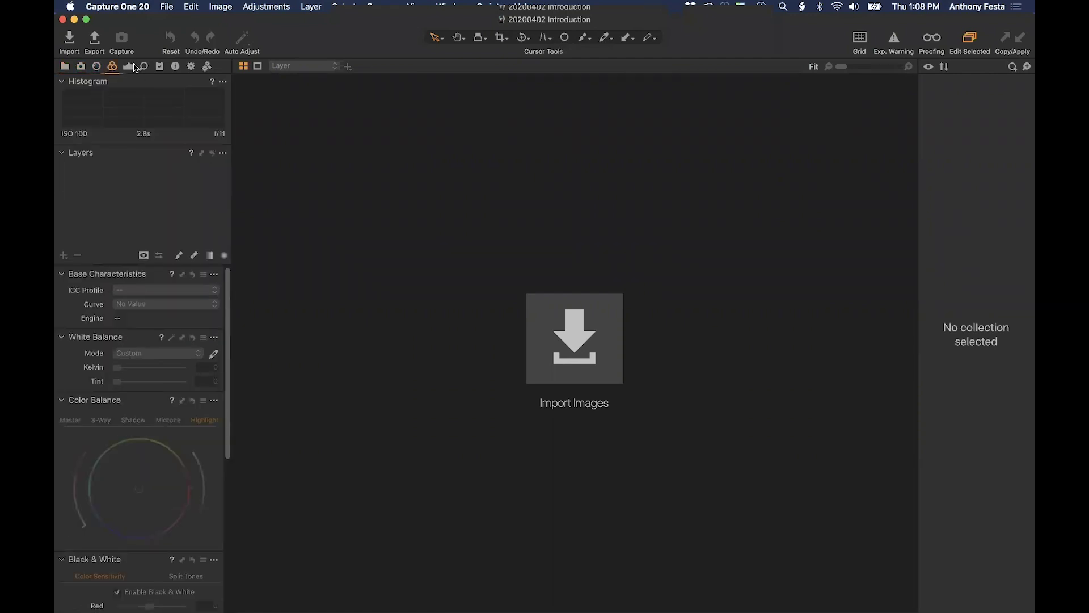
click(130, 66)
click(143, 67)
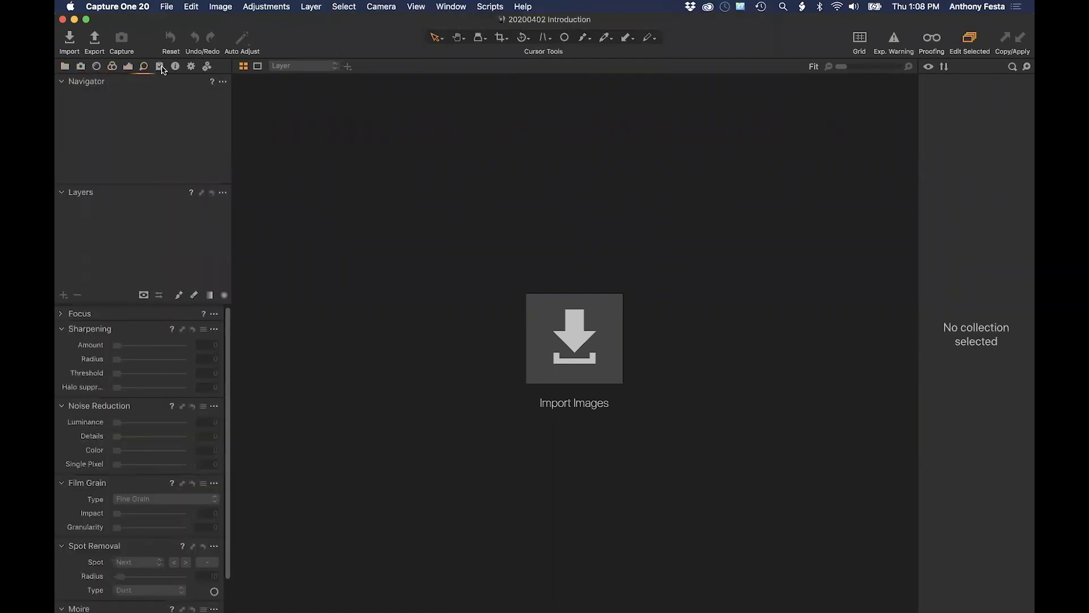
click(161, 68)
click(175, 67)
click(191, 67)
click(208, 67)
click(65, 68)
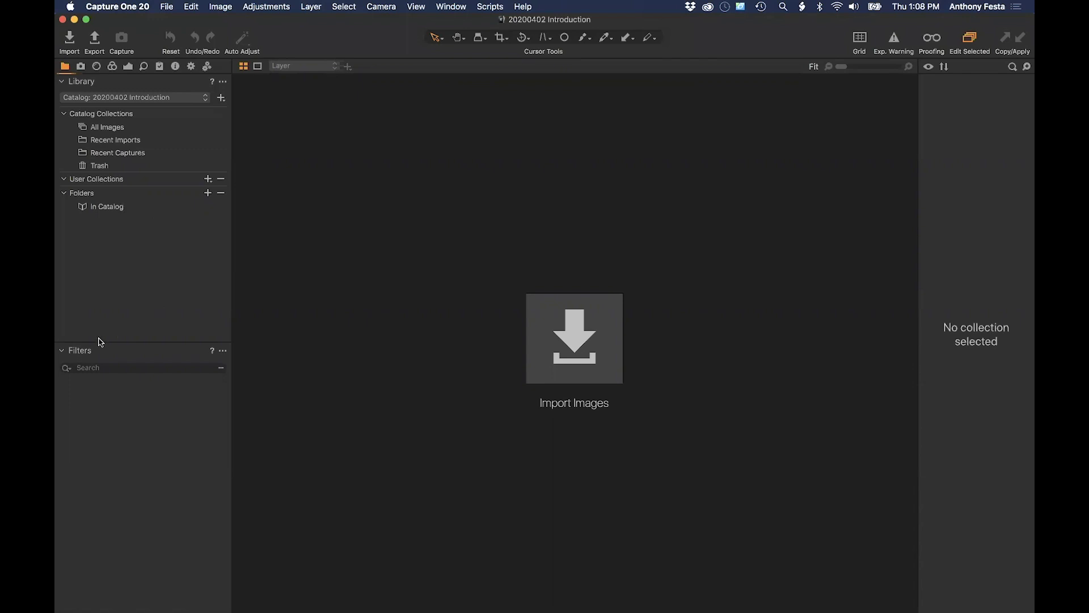
Step: Examine the library Filters, the camera capture tools, the lens tools, and the color tools from Base Characteristics to Normalize
click(62, 350)
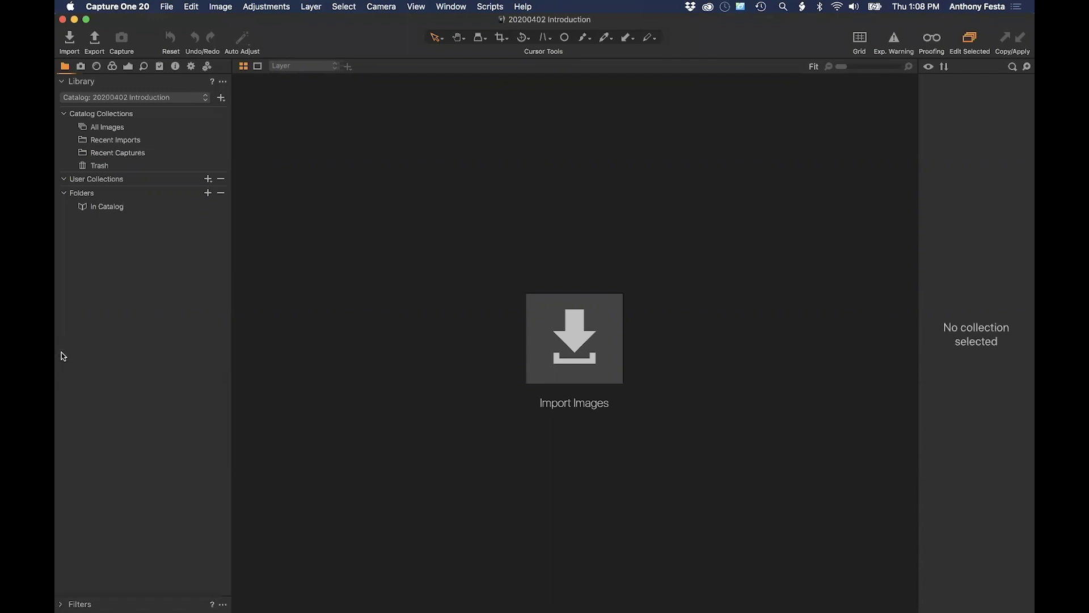
click(66, 600)
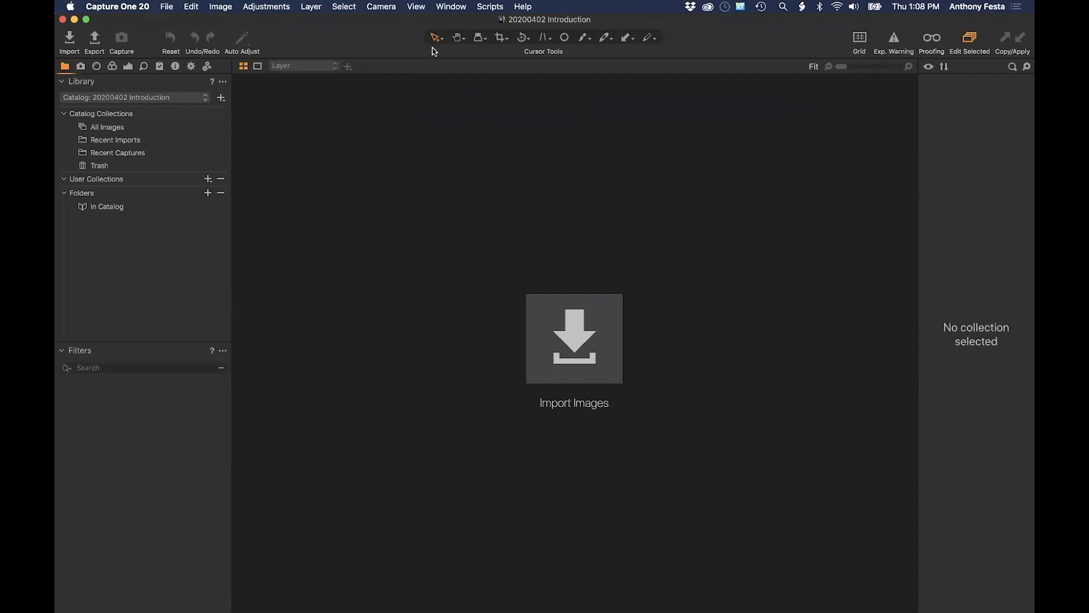
click(80, 67)
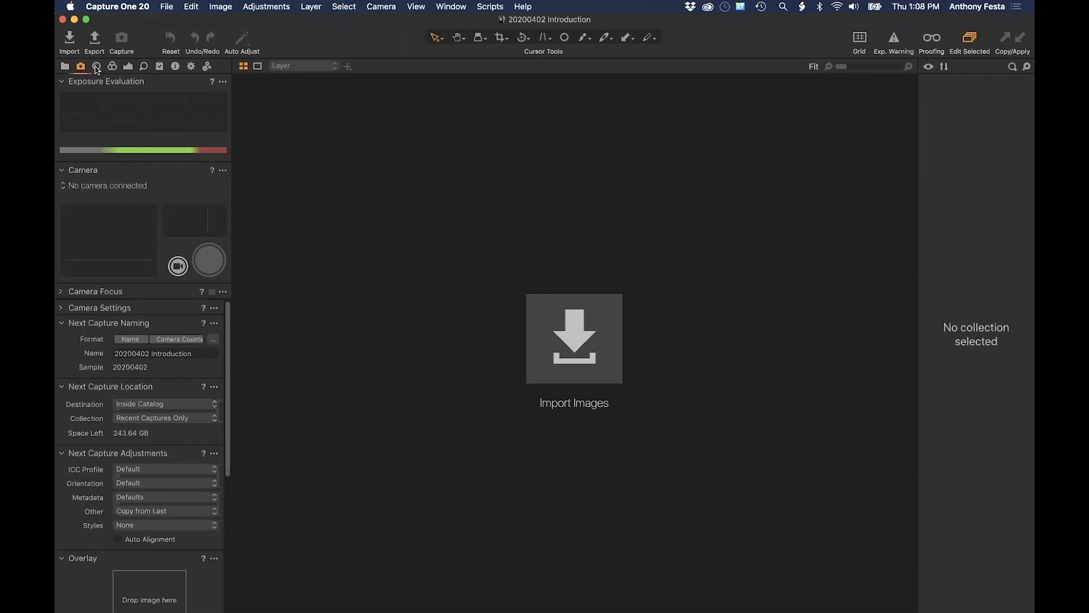
click(96, 67)
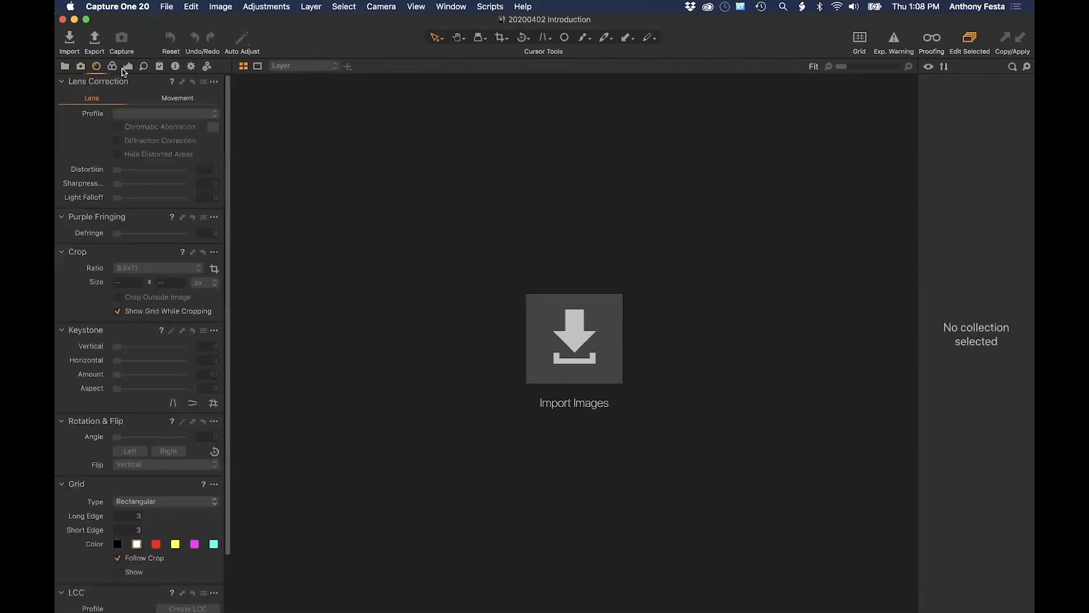
click(113, 67)
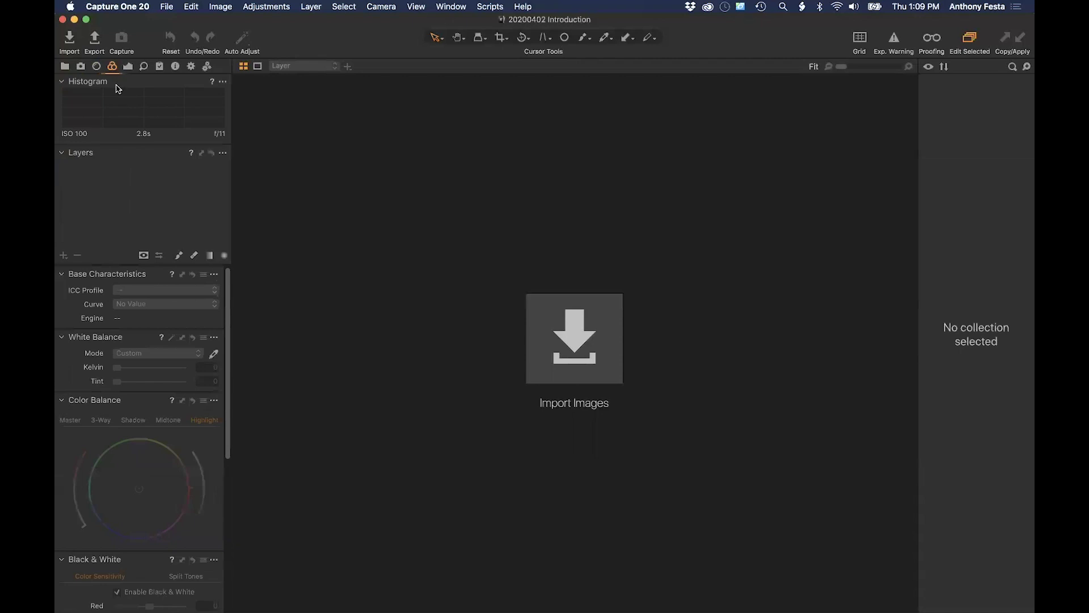
scroll(156, 322, down, 1)
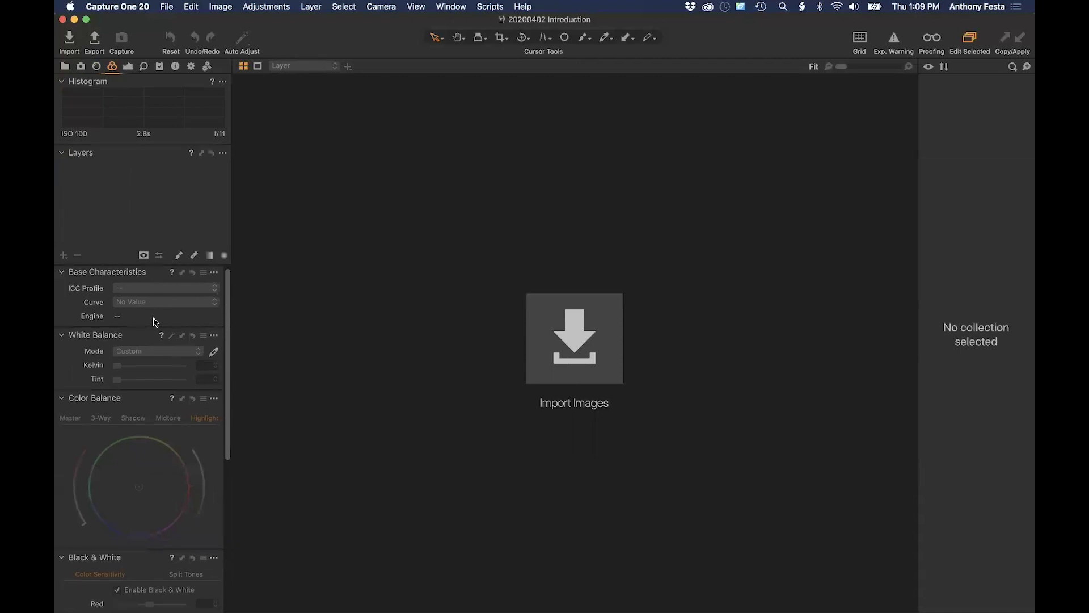
scroll(155, 319, down, 3)
scroll(160, 347, up, 4)
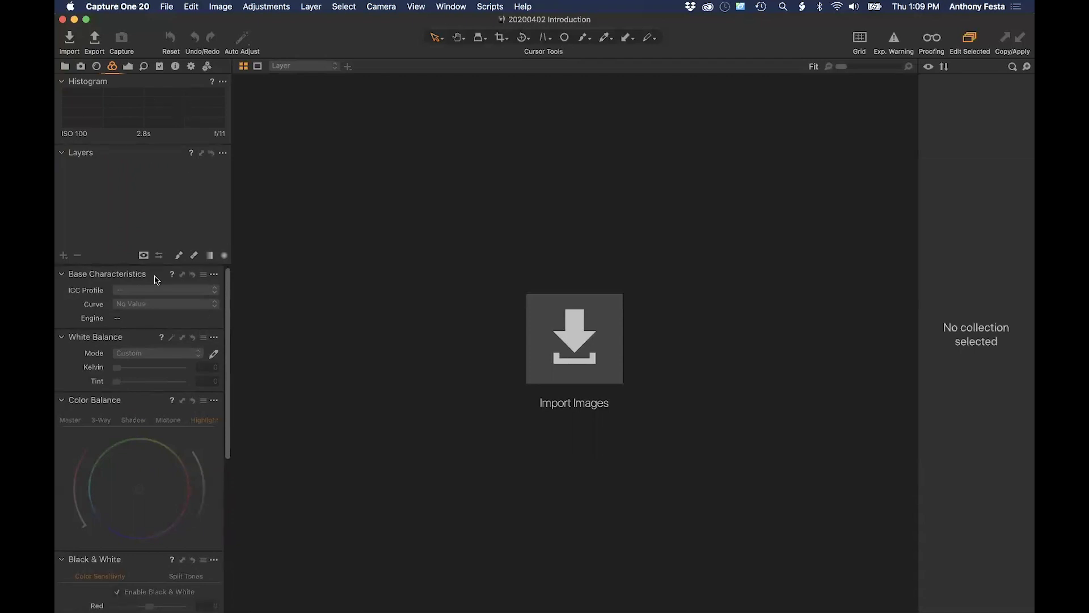
scroll(163, 440, down, 5)
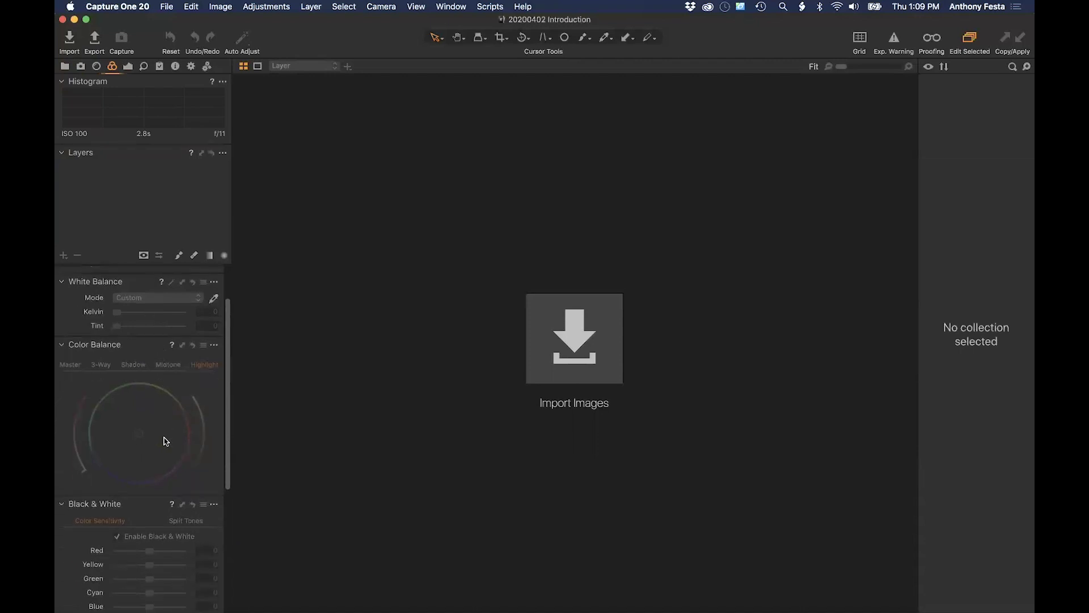
scroll(173, 499, down, 3)
scroll(176, 542, down, 3)
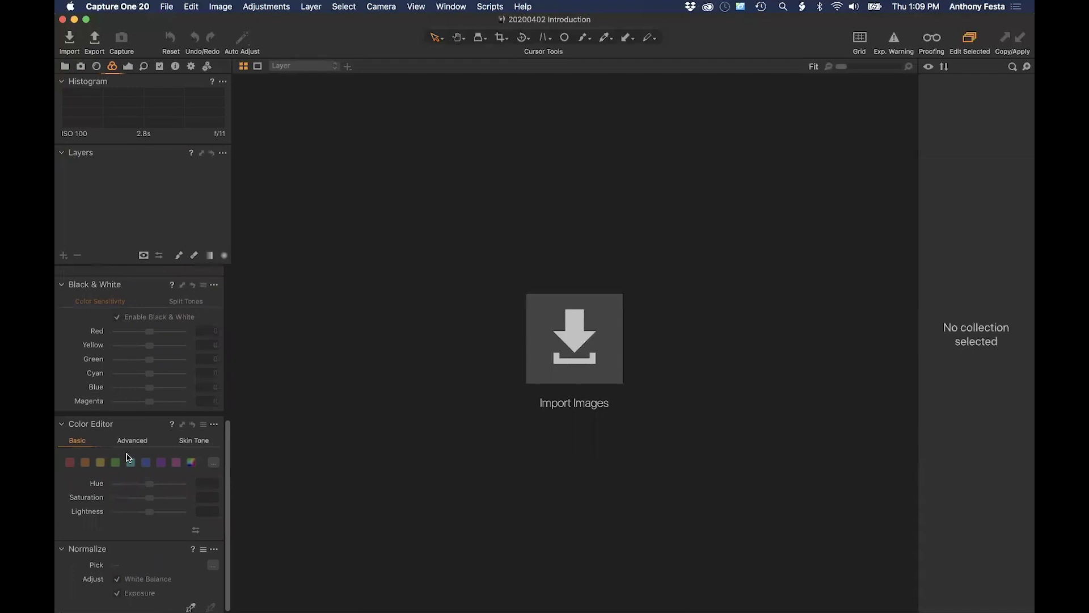
Step: Examine the exposure tools from White Balance to Vignetting, and the detail tools from Focus to Moire
click(129, 68)
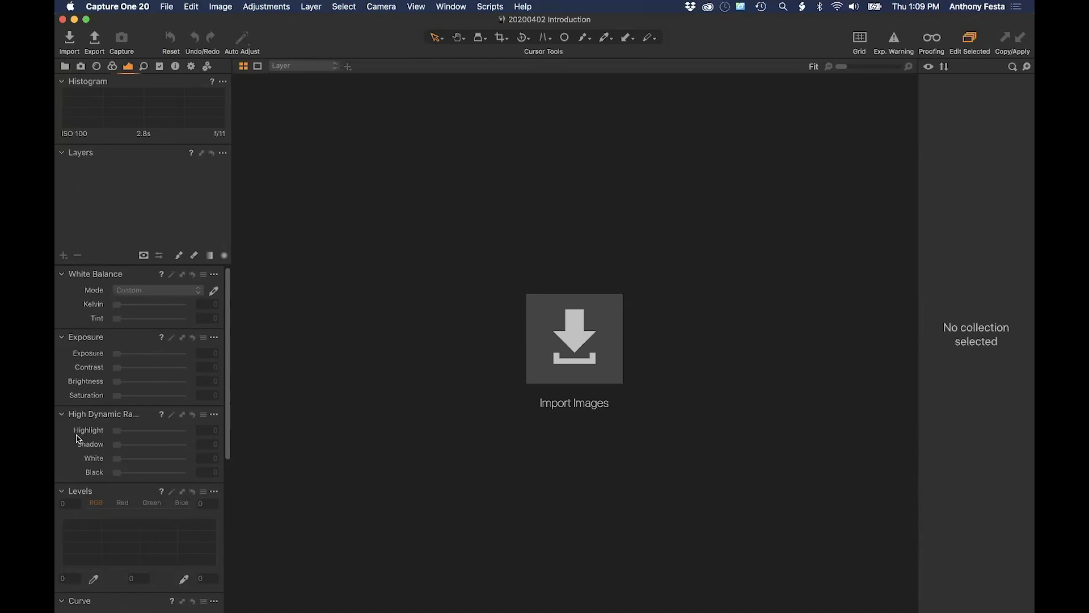
scroll(187, 448, down, 2)
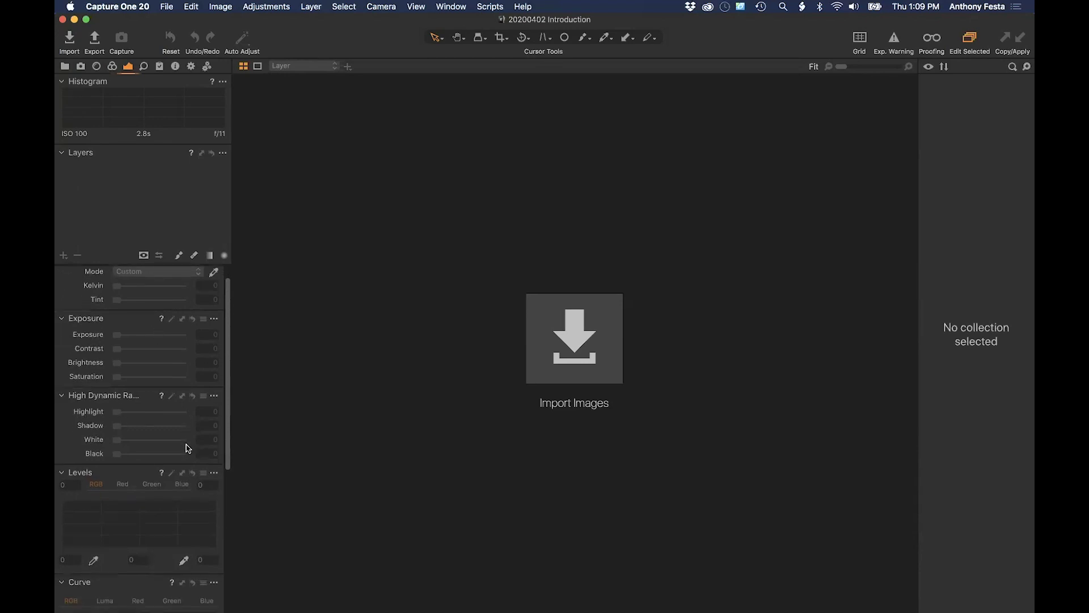
scroll(188, 448, down, 5)
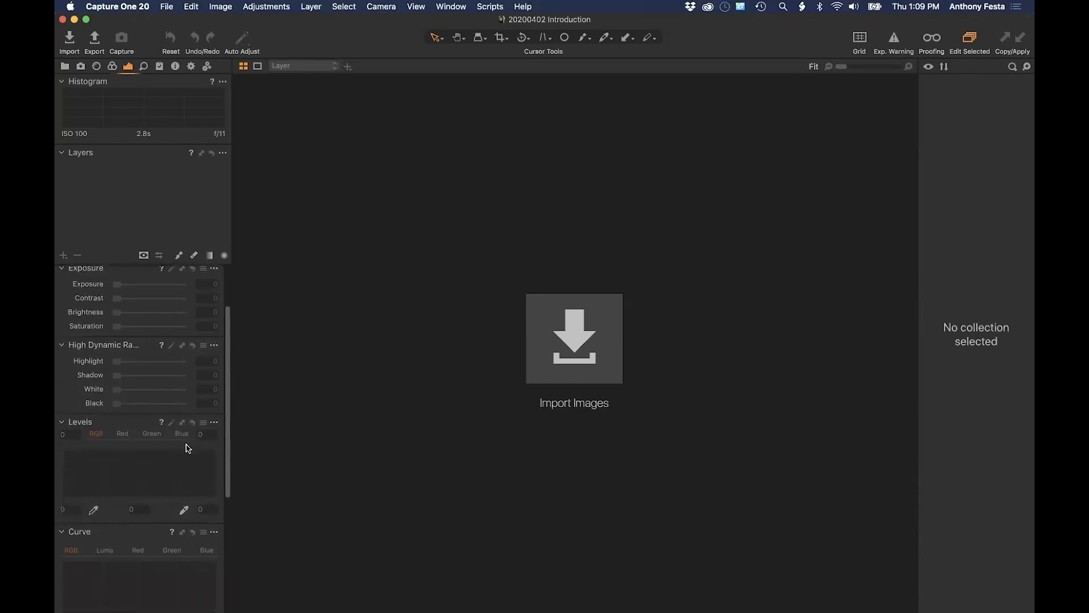
scroll(188, 448, down, 8)
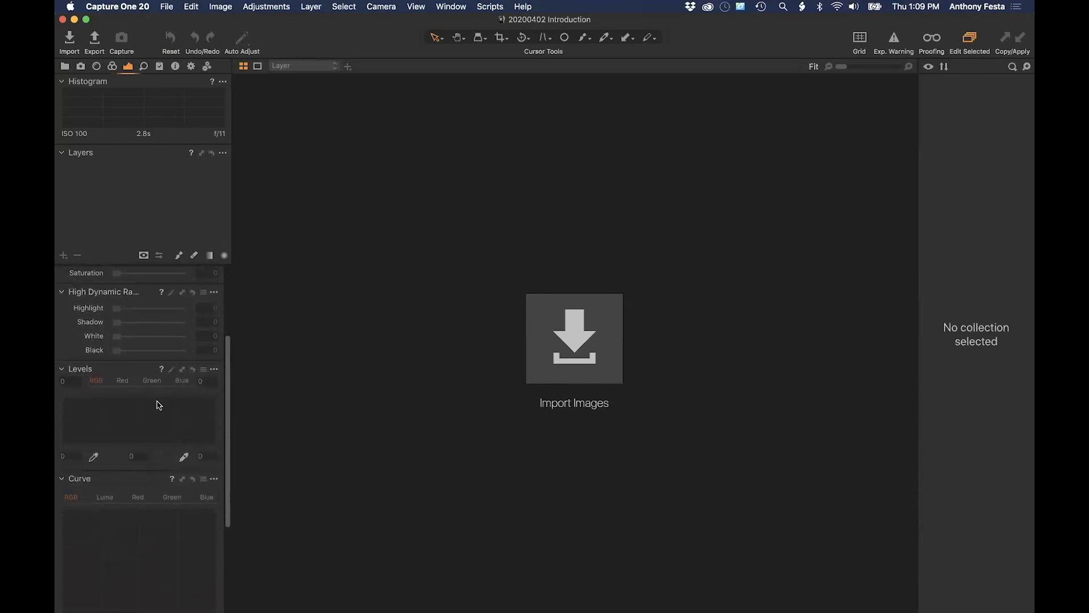
scroll(158, 405, down, 6)
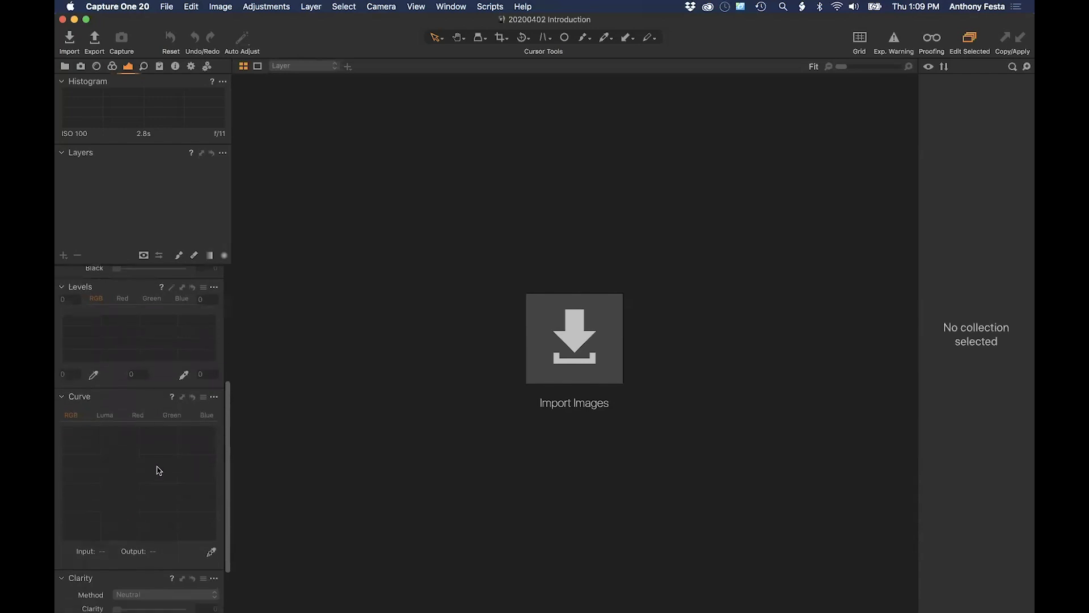
scroll(157, 472, down, 5)
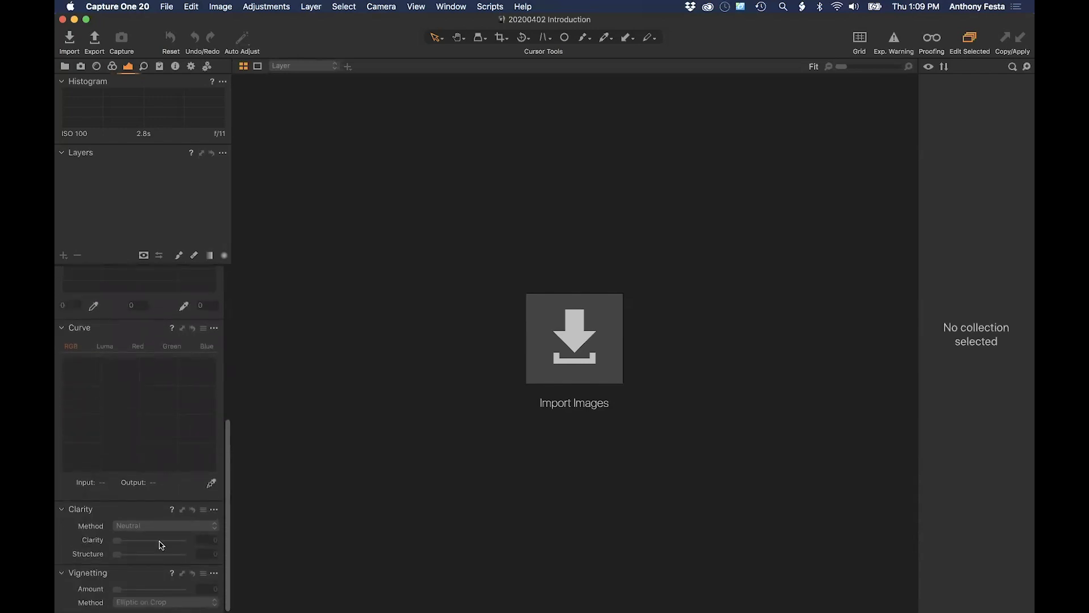
click(145, 70)
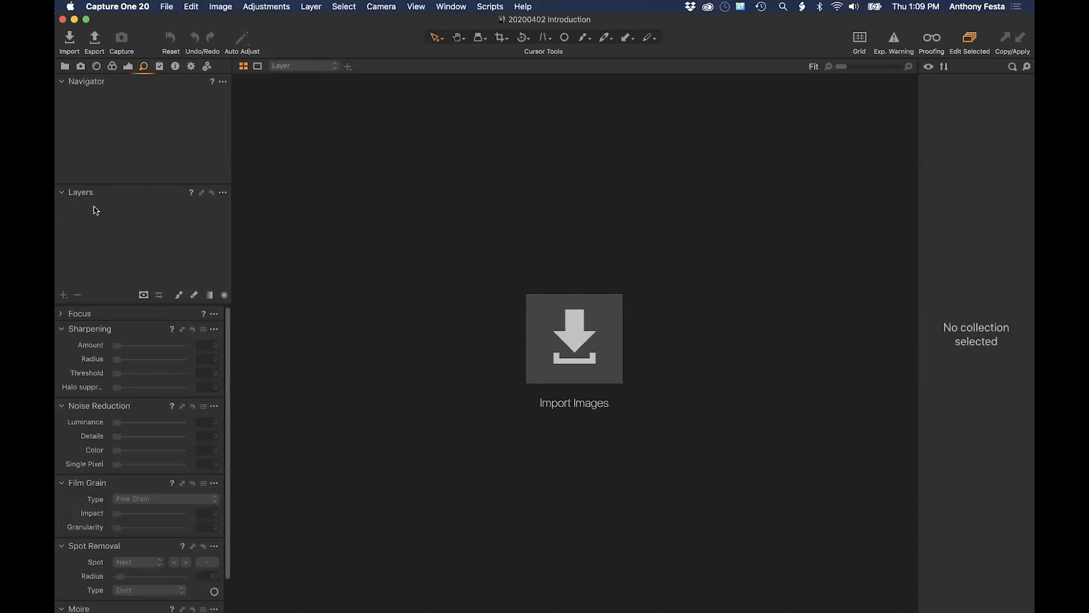
click(61, 314)
click(61, 314)
scroll(175, 573, down, 3)
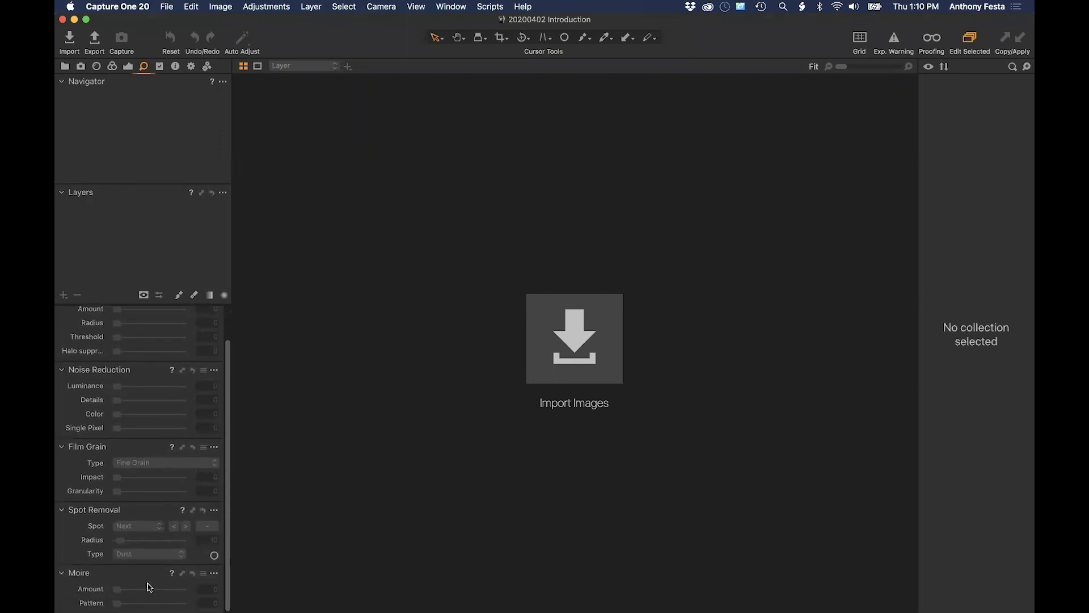
Step: Examine Styles and Presets, the Metadata fields down to IPTC - Image, the Process Recipes output tools and the Batch queue
click(160, 67)
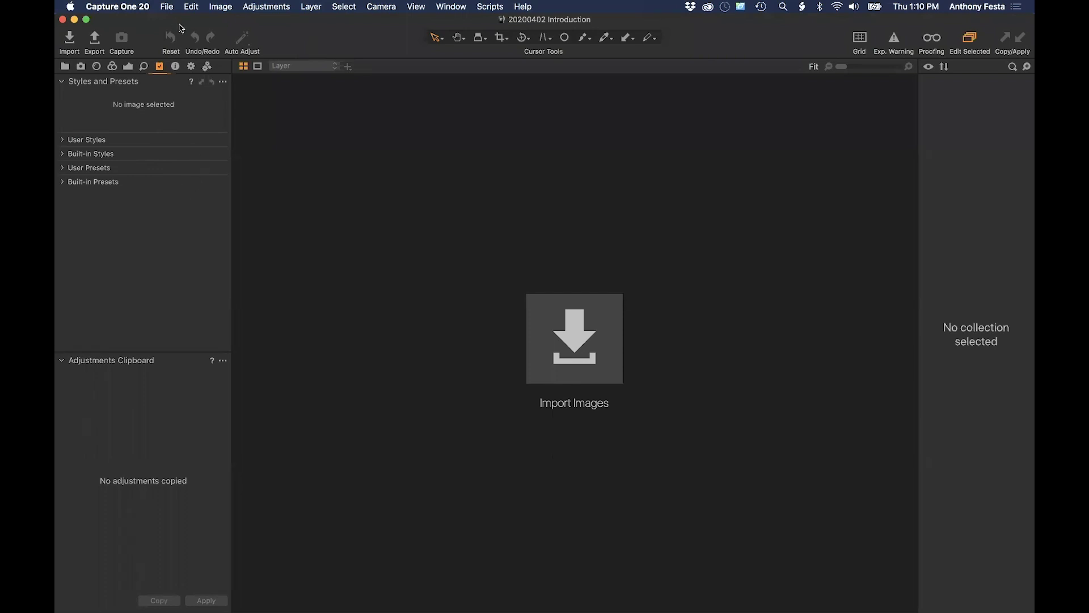
click(179, 70)
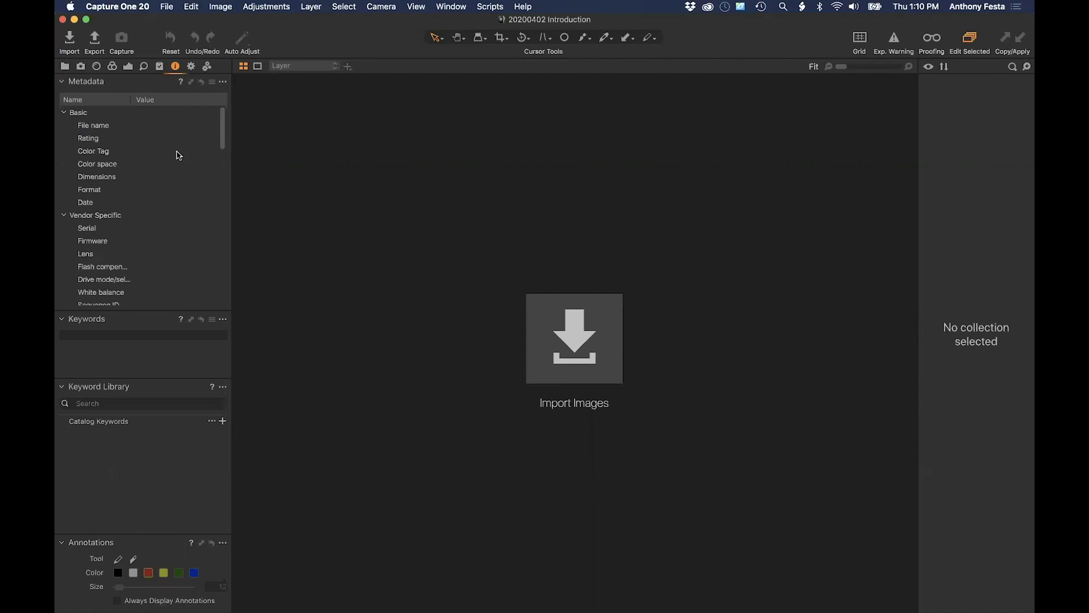
scroll(201, 254, down, 5)
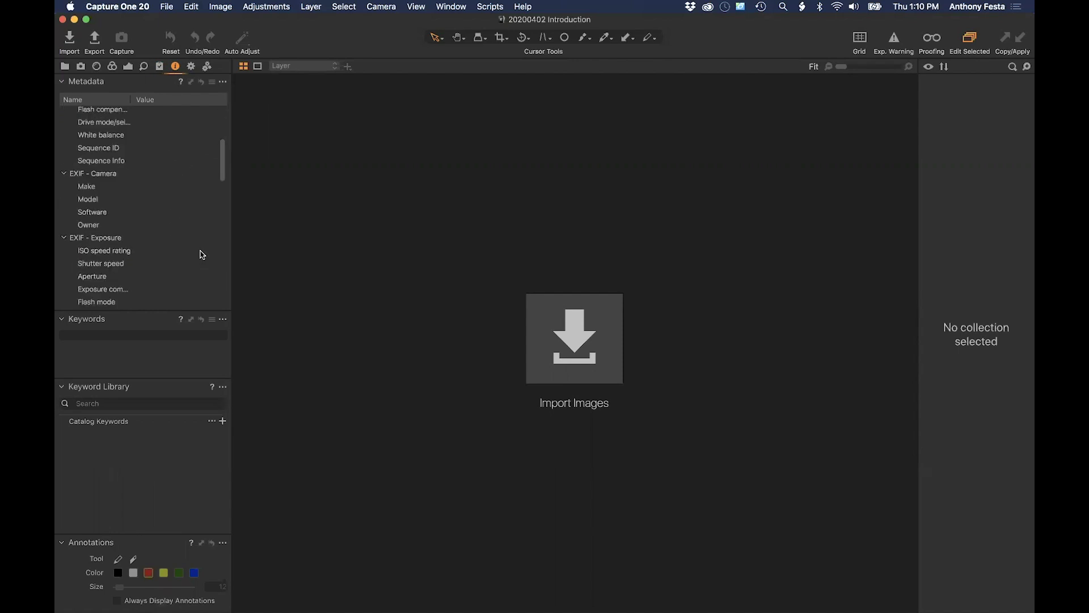
scroll(203, 255, down, 10)
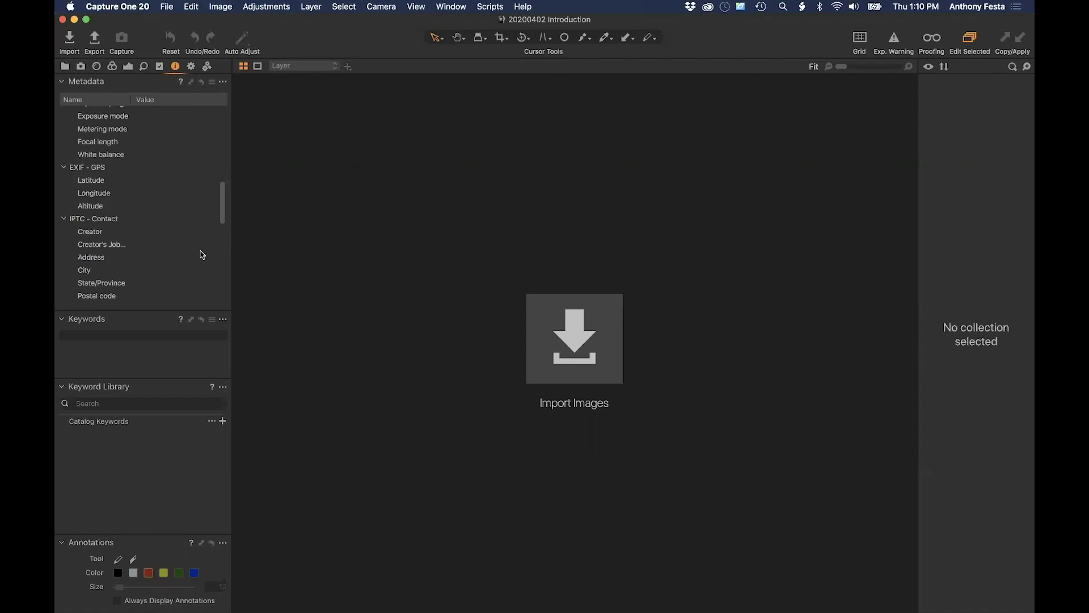
scroll(193, 262, down, 4)
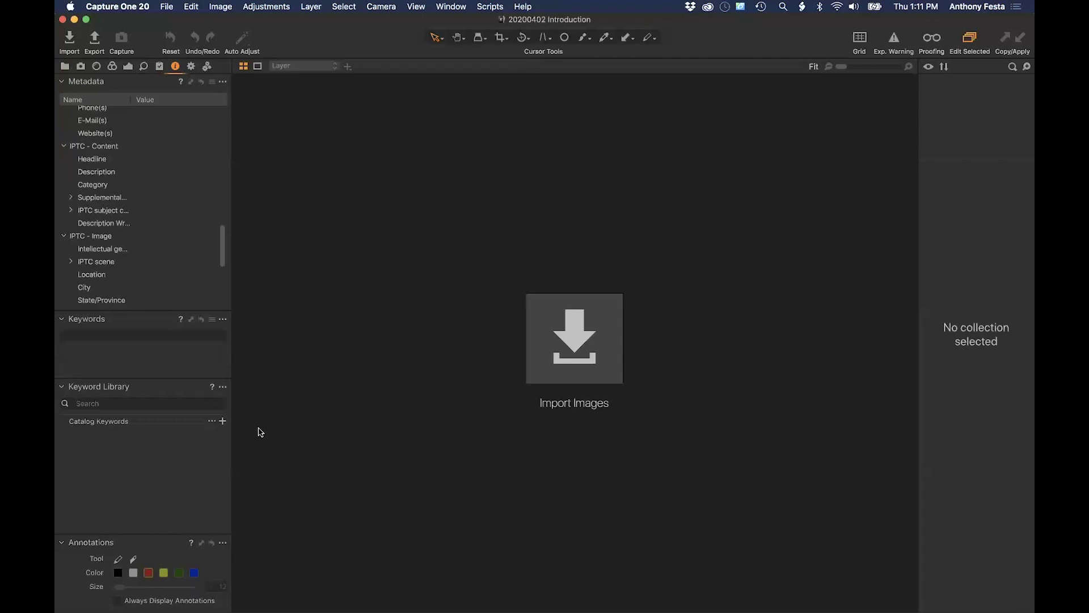
click(191, 67)
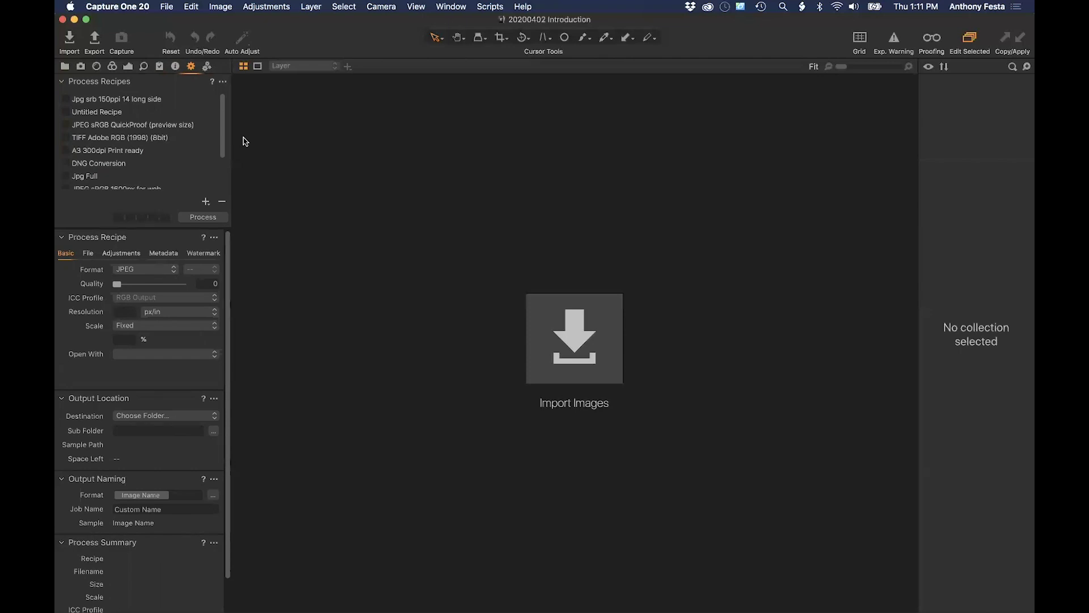
click(209, 68)
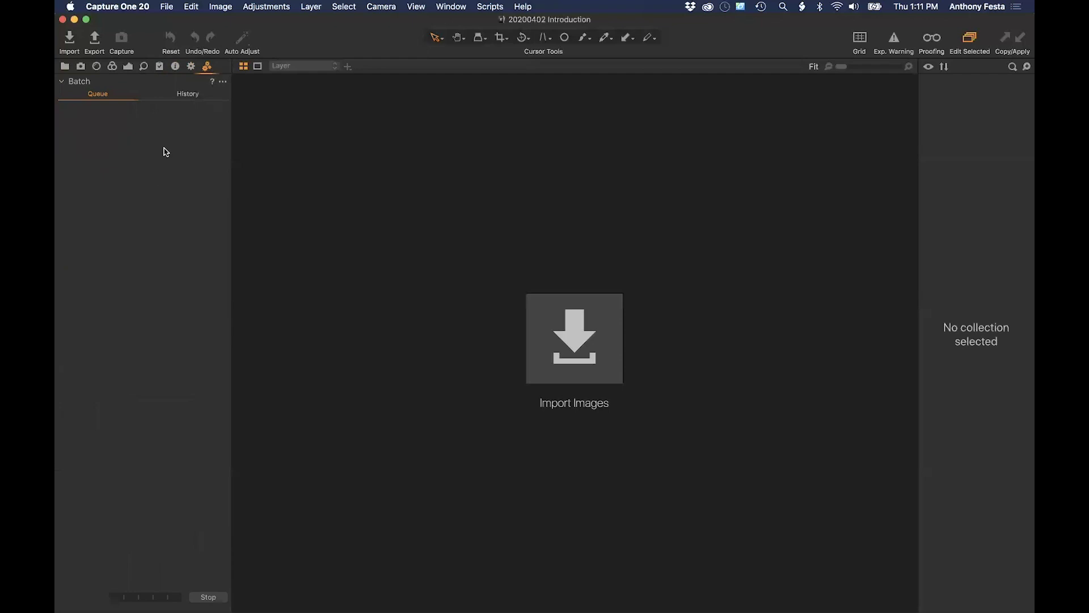
click(191, 67)
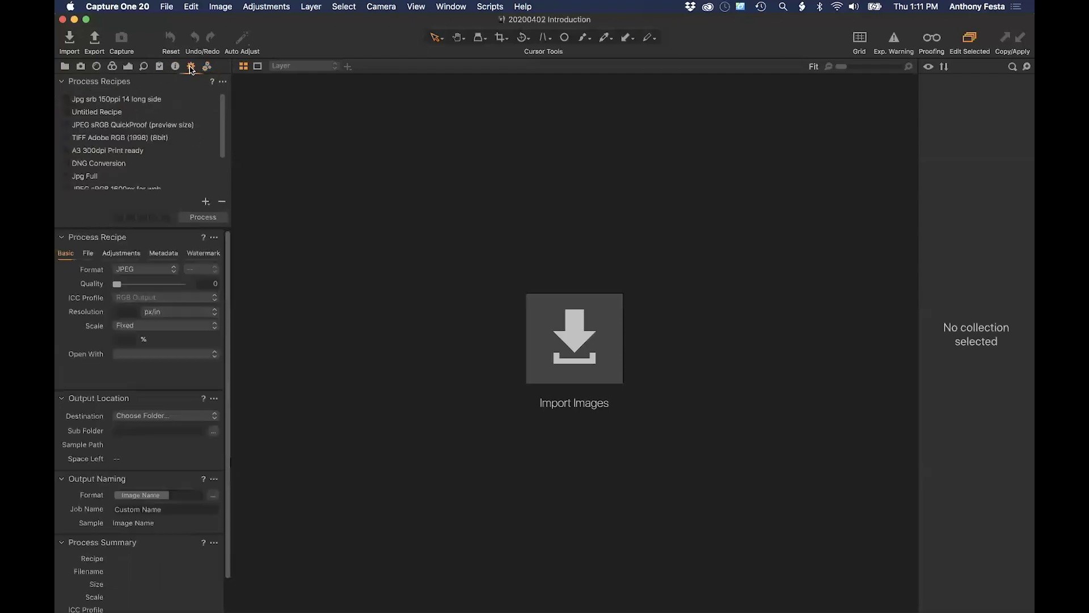
click(208, 69)
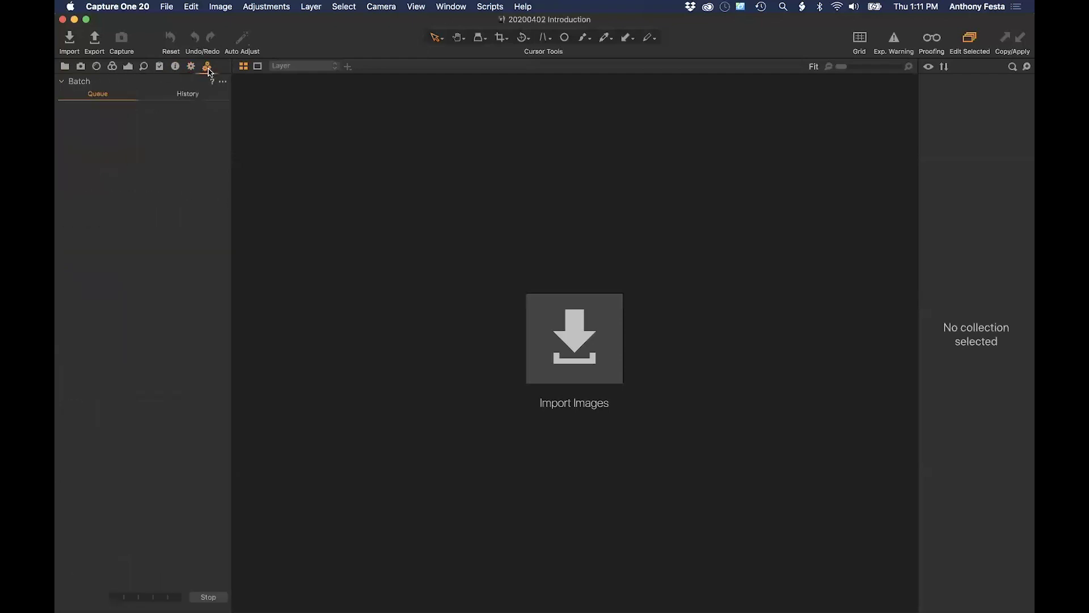
Step: Open the application preferences and examine the General settings, including the Recent Captures Collection intervals and the hardware acceleration display options
click(129, 7)
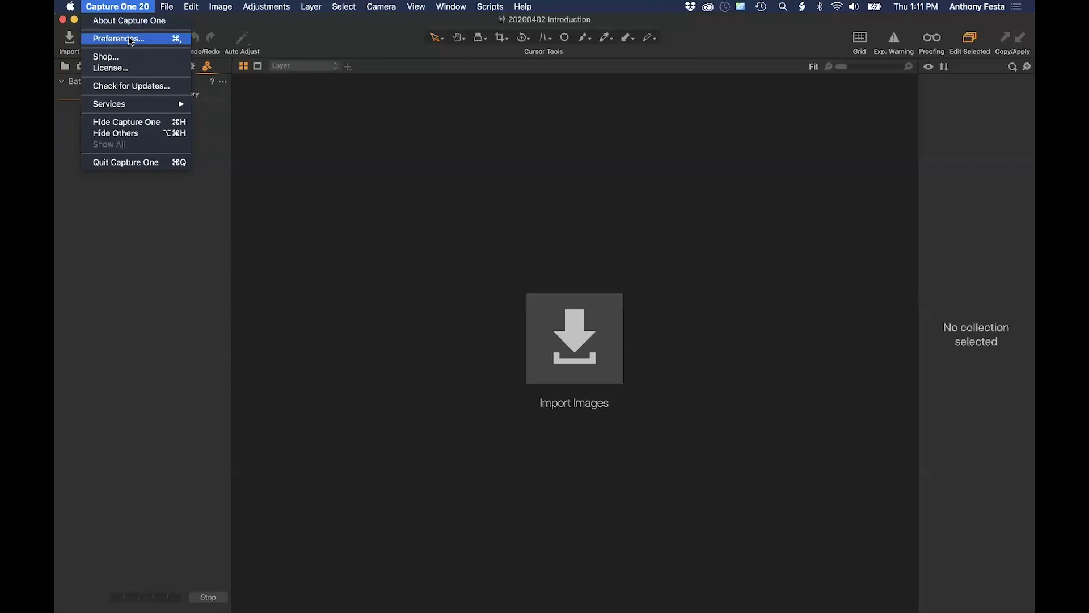
click(131, 39)
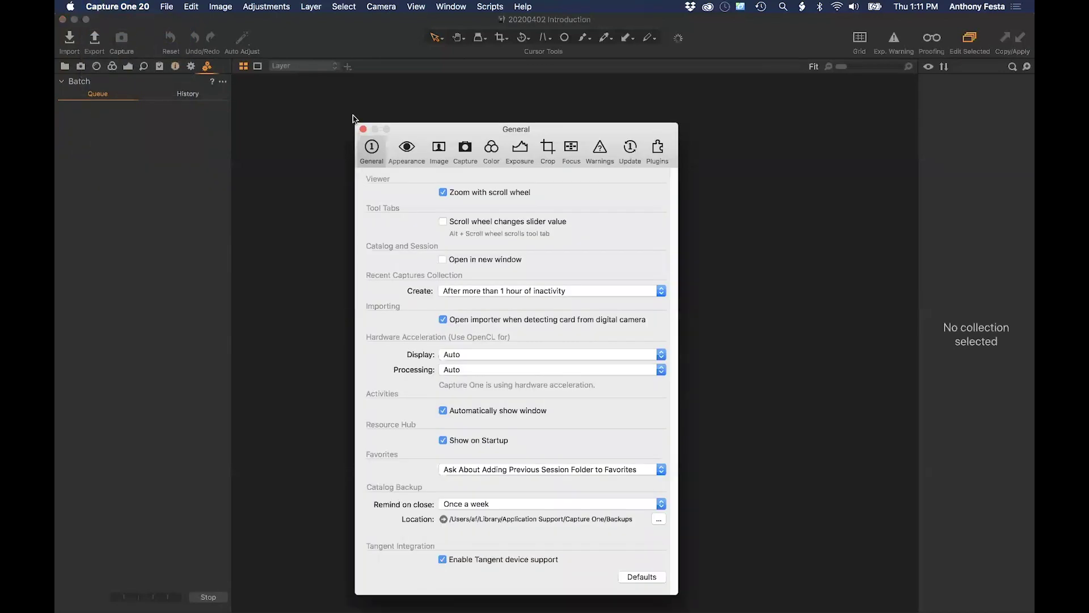
drag(435, 125, 445, 75)
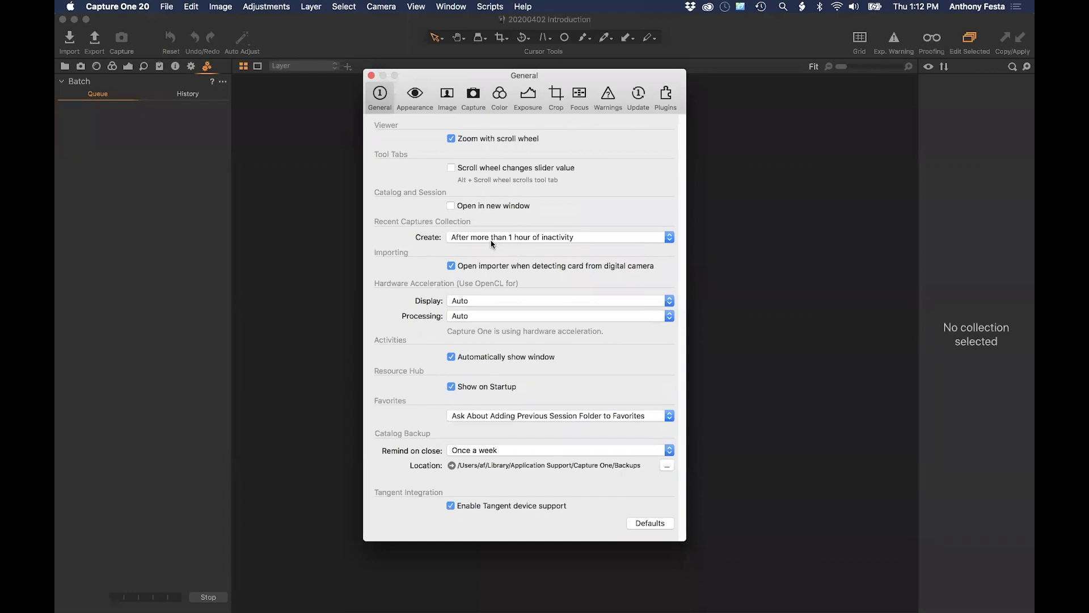
click(473, 241)
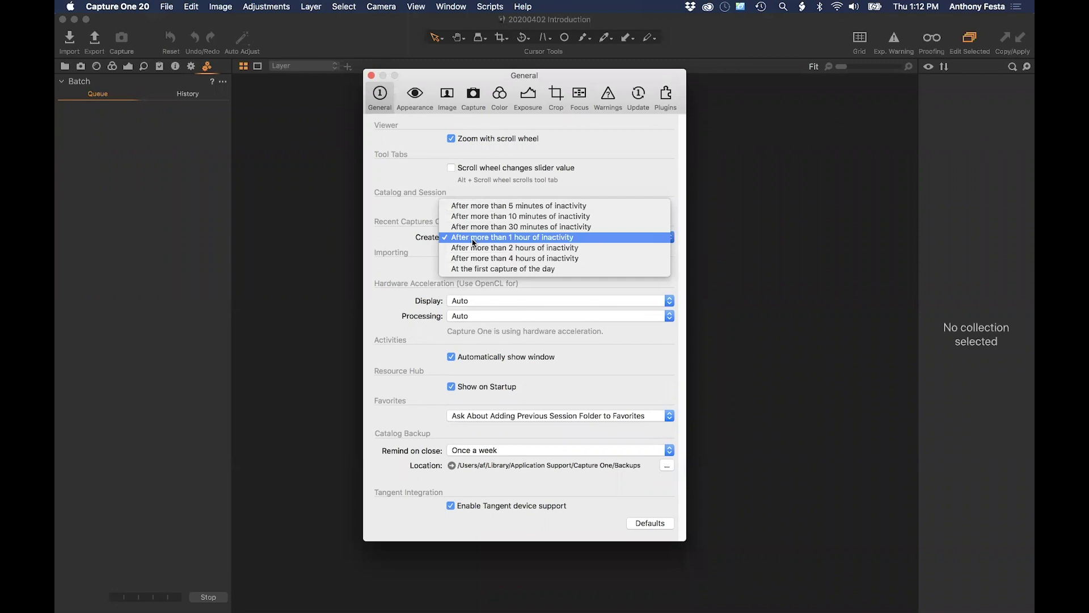
click(411, 241)
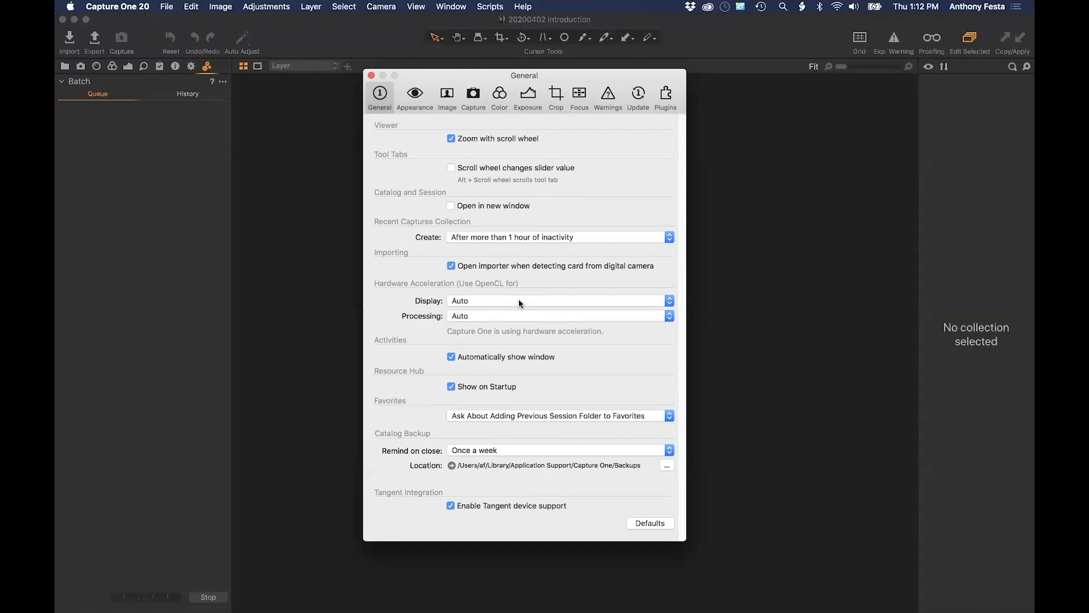
click(519, 301)
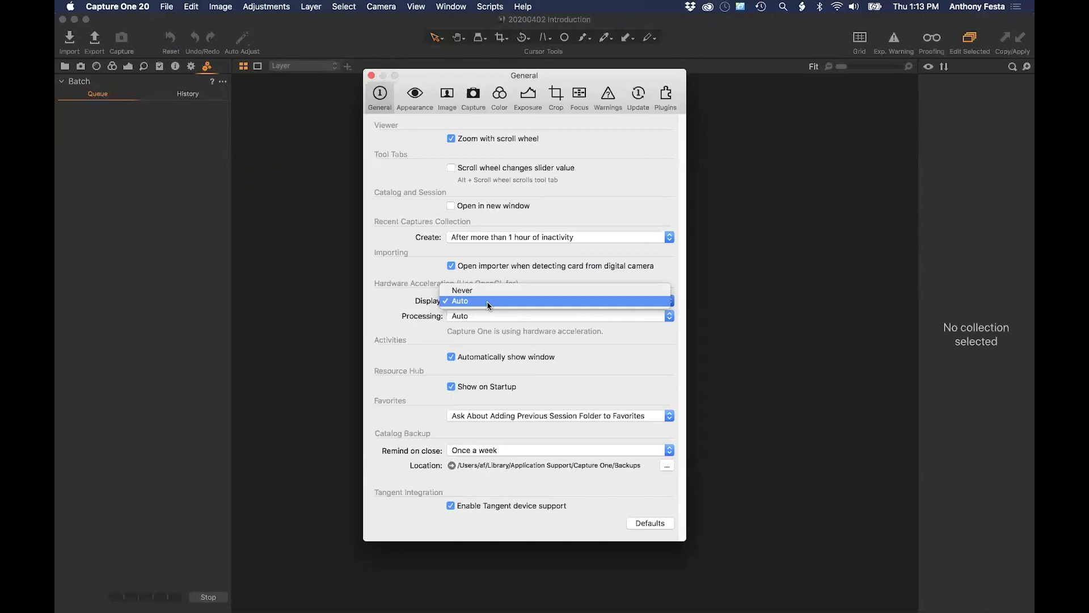
click(574, 336)
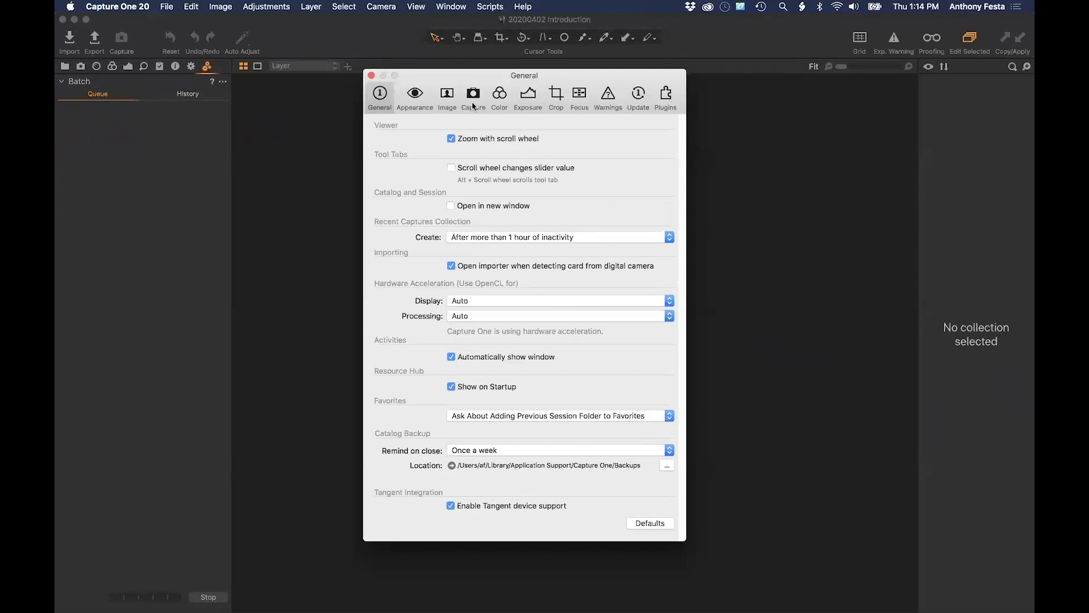
Step: Set the viewer color to Dark in the Appearance preferences after trying White, Light and Black, and set the viewer margin to 5 px
click(420, 96)
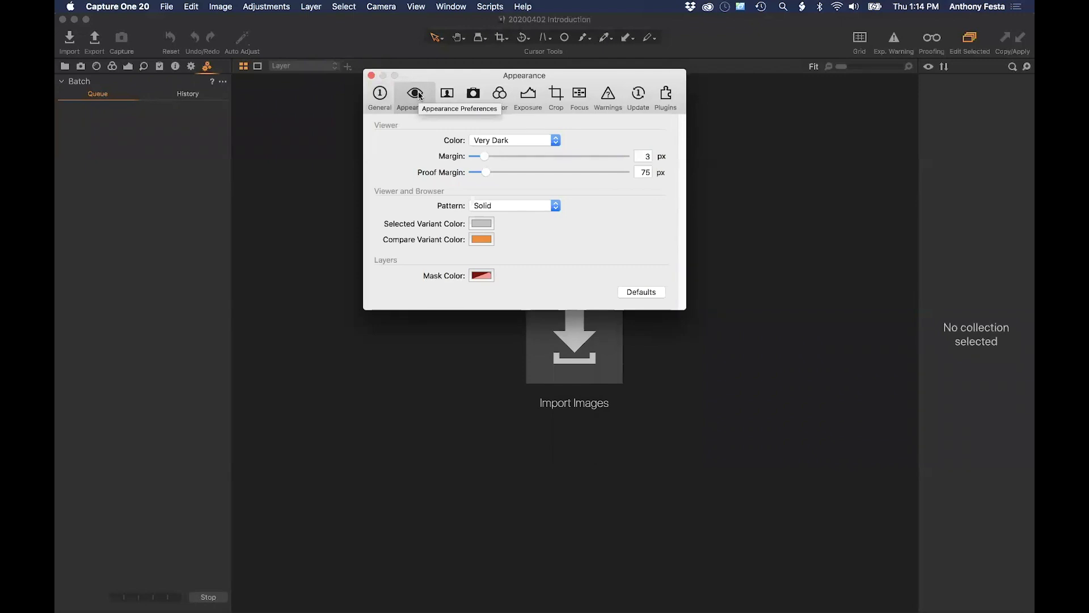
click(495, 140)
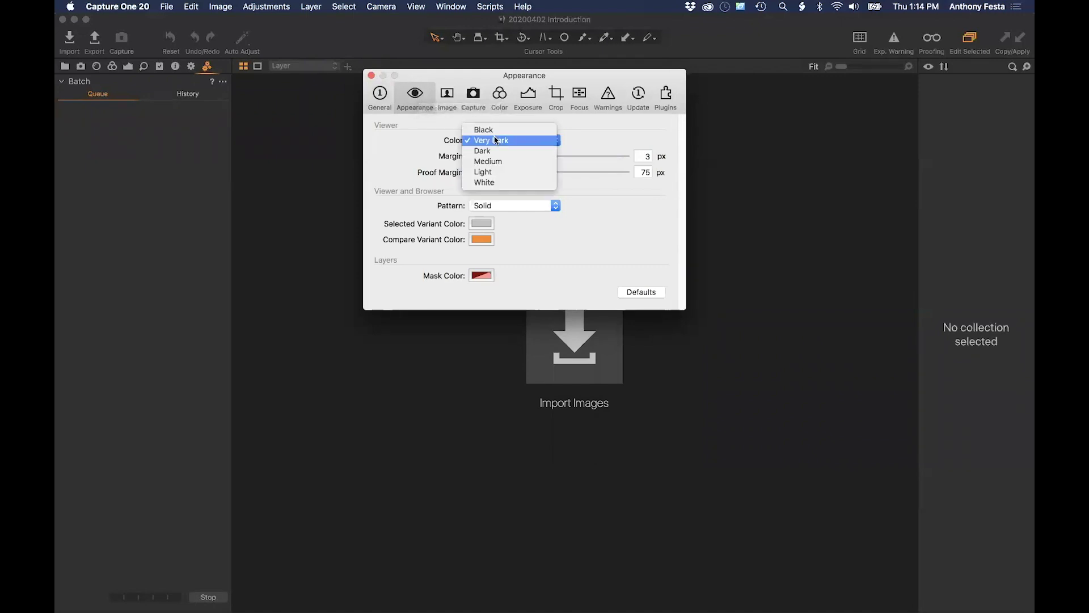
click(502, 182)
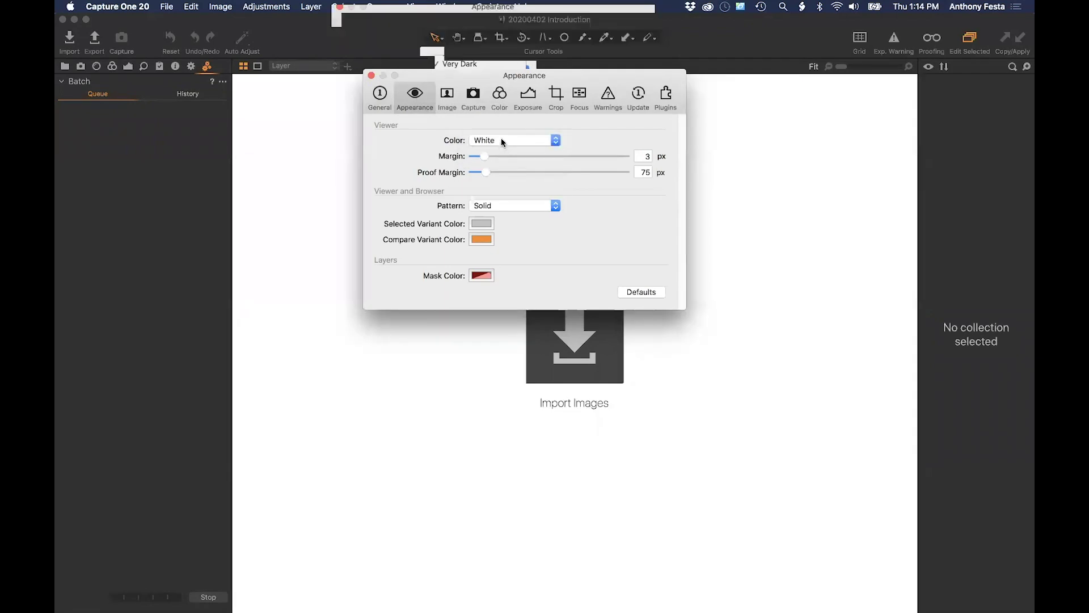
click(502, 138)
click(502, 130)
click(505, 140)
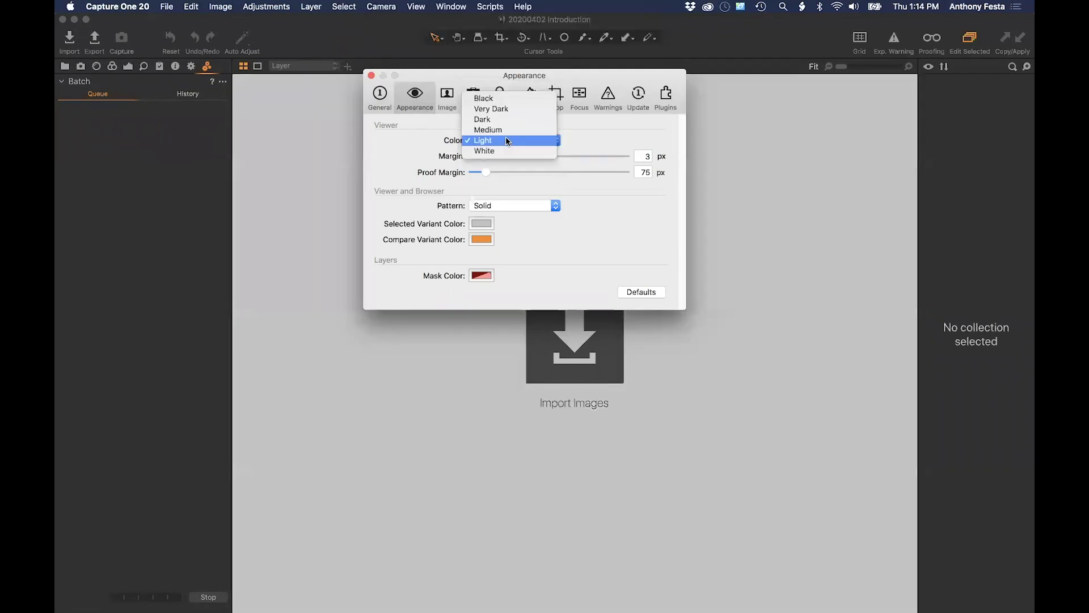
click(507, 104)
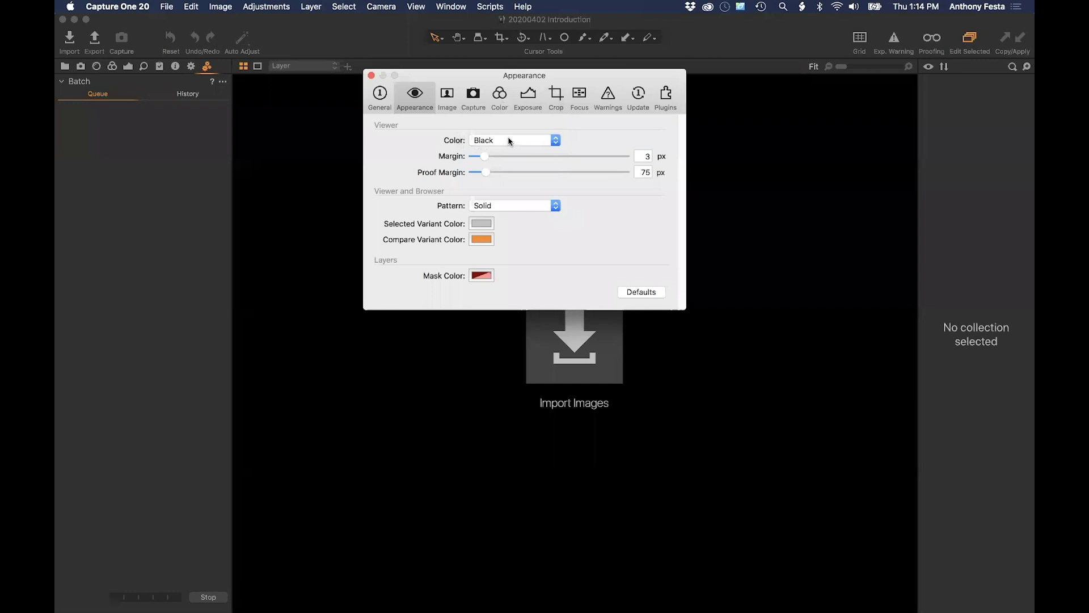
click(509, 139)
click(509, 161)
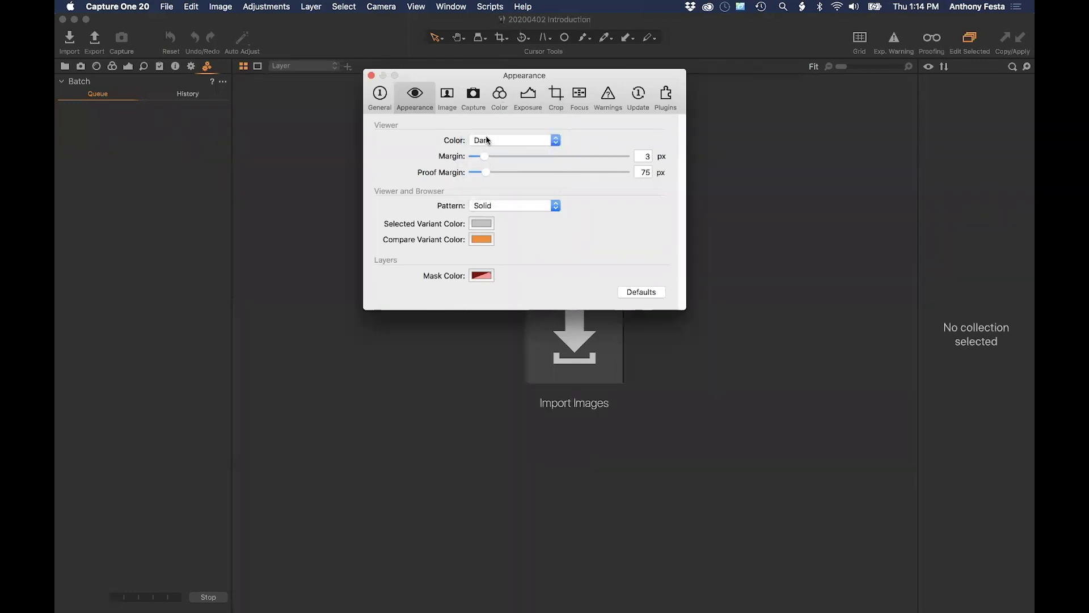
mouse_move(495, 155)
mouse_down()
mouse_move(540, 153)
mouse_move(454, 152)
mouse_move(530, 156)
mouse_move(492, 156)
mouse_up()
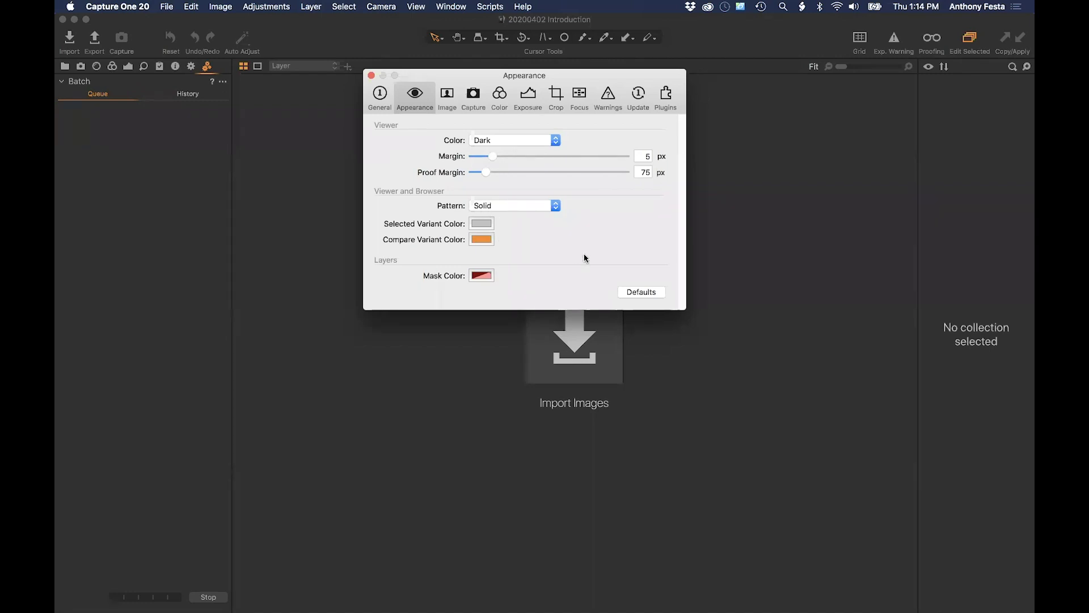
Step: Try a preview image size of 5120 px in the Image preferences, and restore it to 2560 px
click(447, 93)
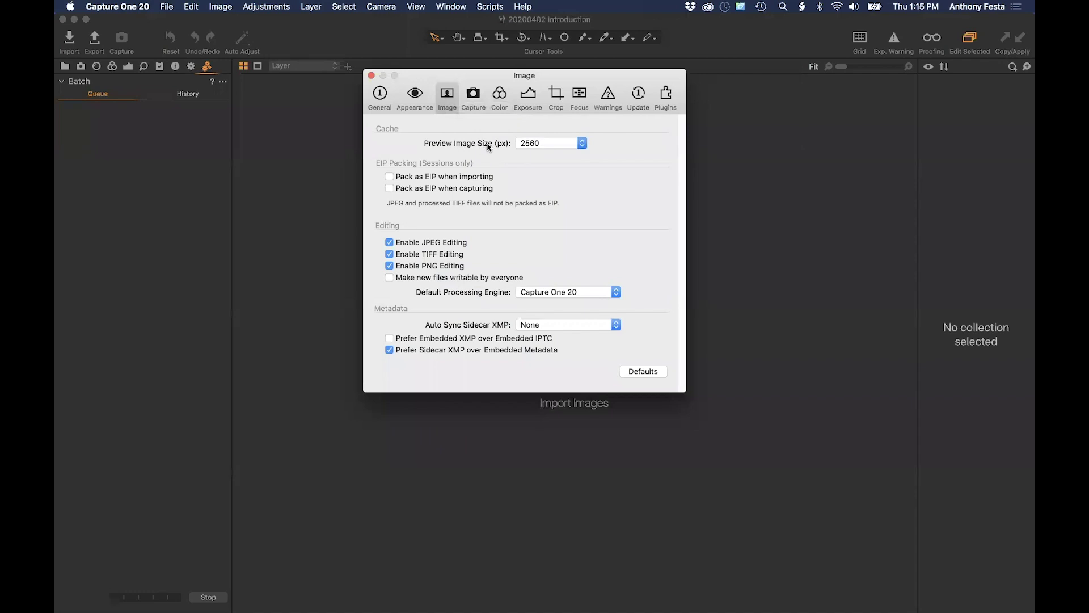
click(554, 146)
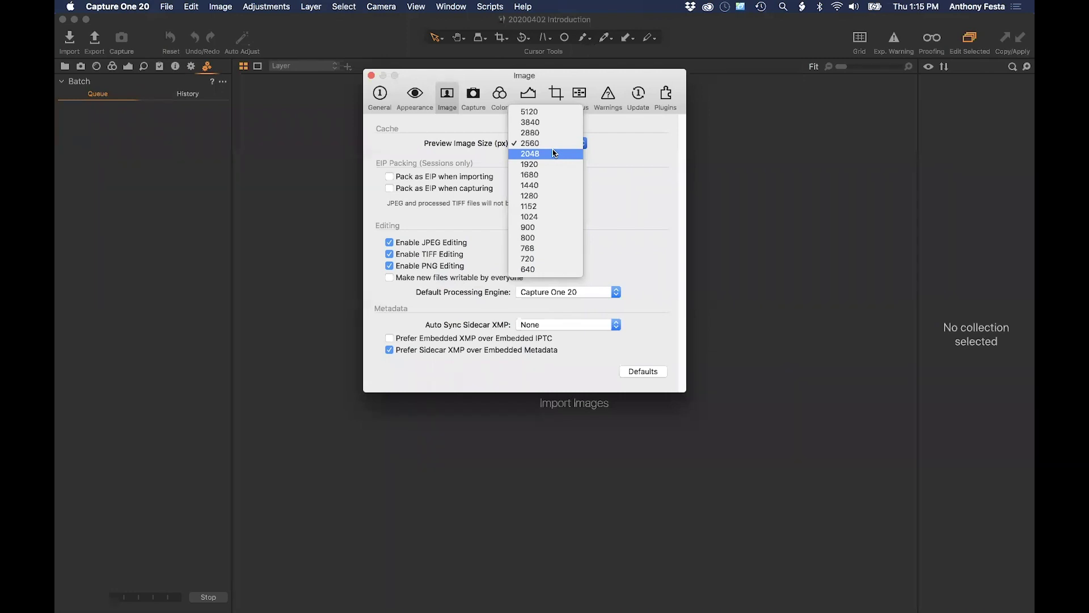
click(548, 112)
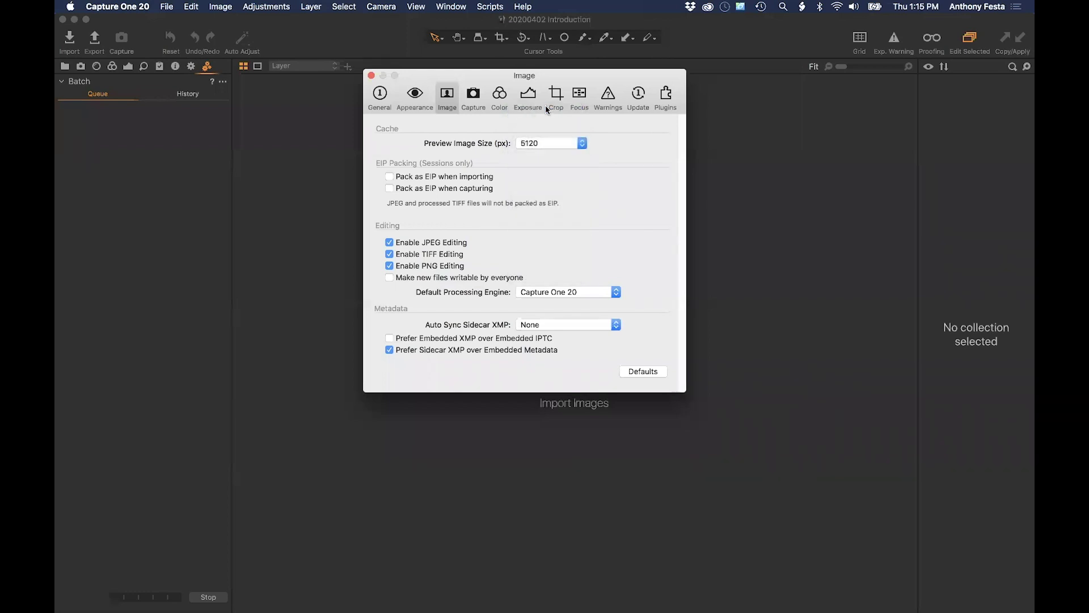
click(552, 145)
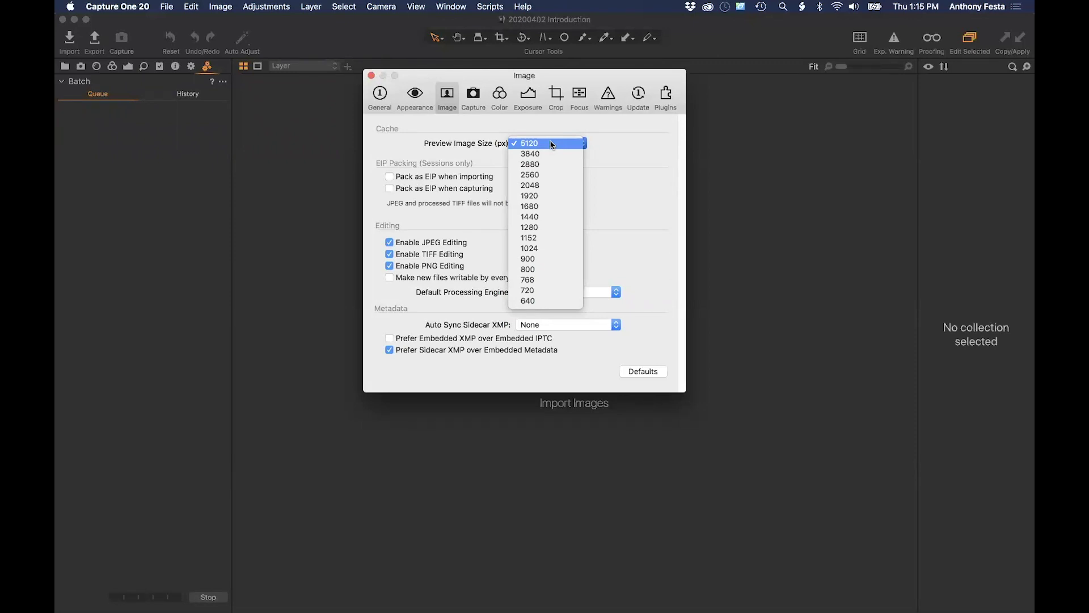
click(542, 175)
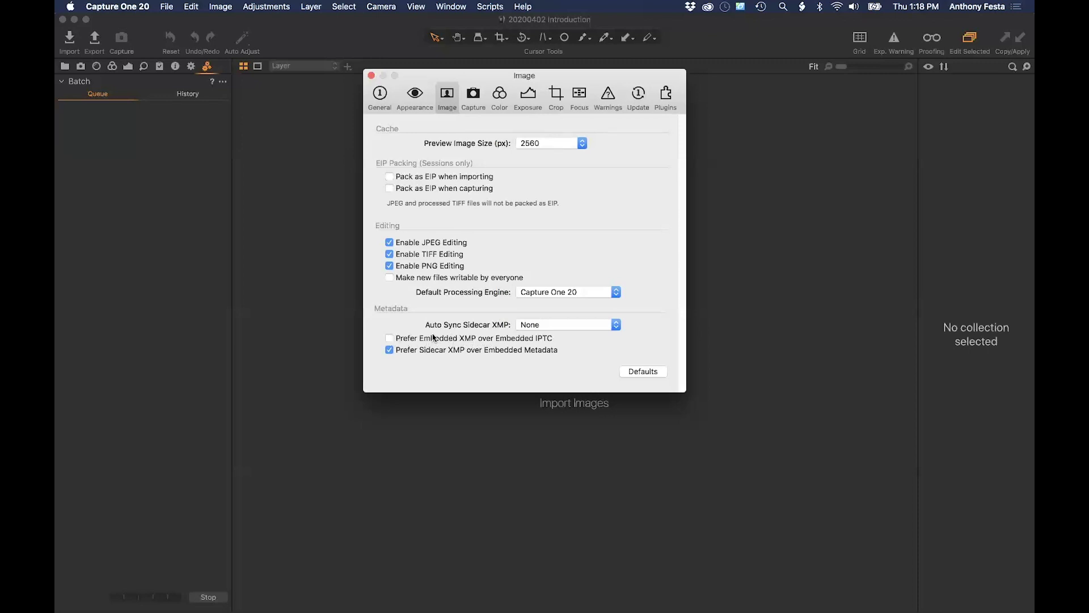
Step: Examine the Capture preferences for file extension, Live Preview pause times and camera providers, and the Color preferences
click(474, 93)
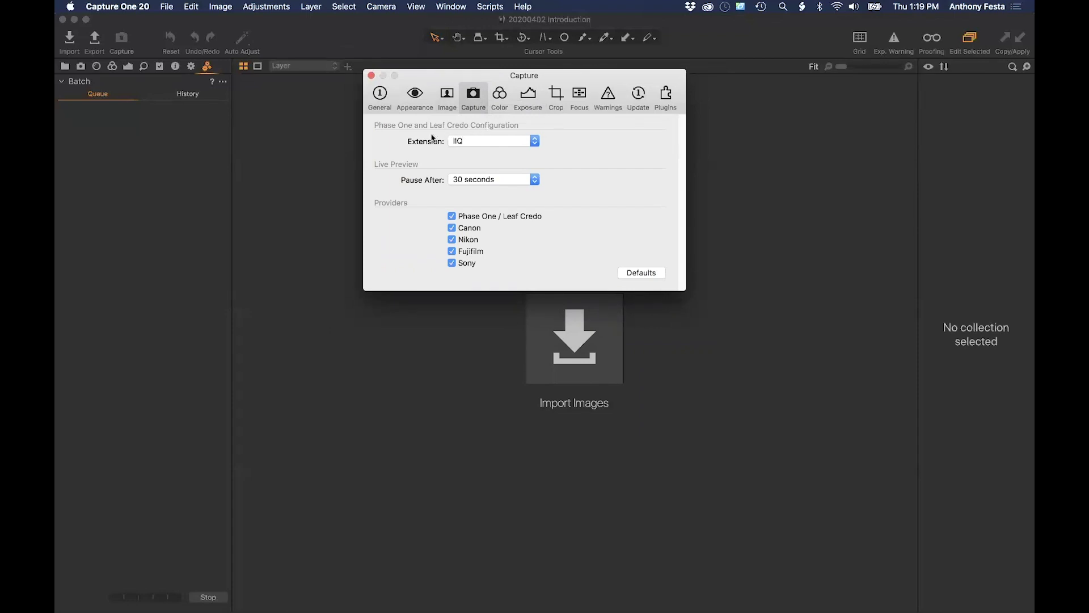
click(480, 139)
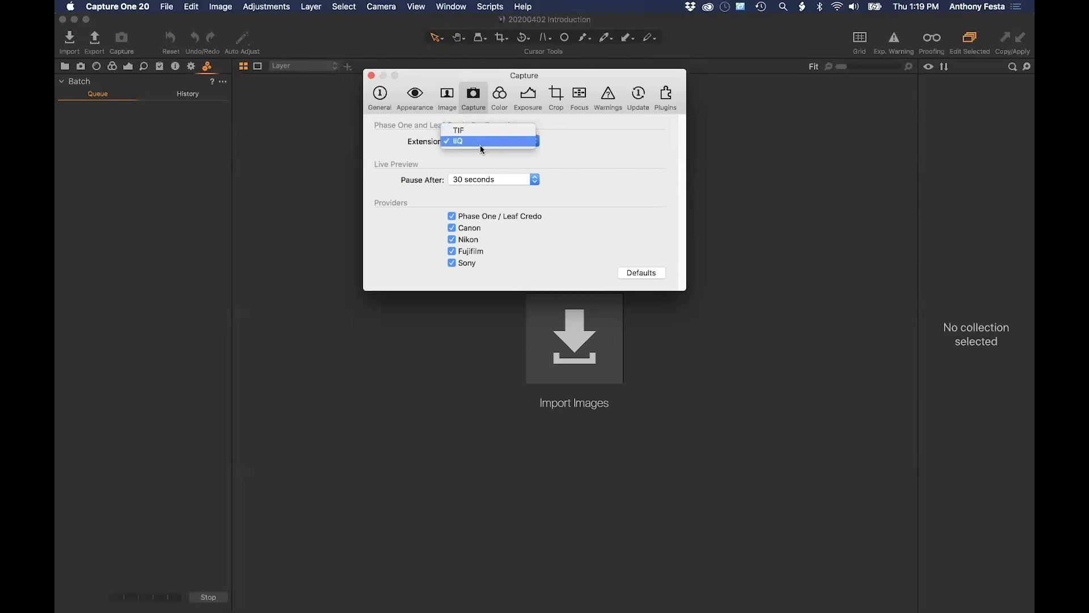
click(561, 151)
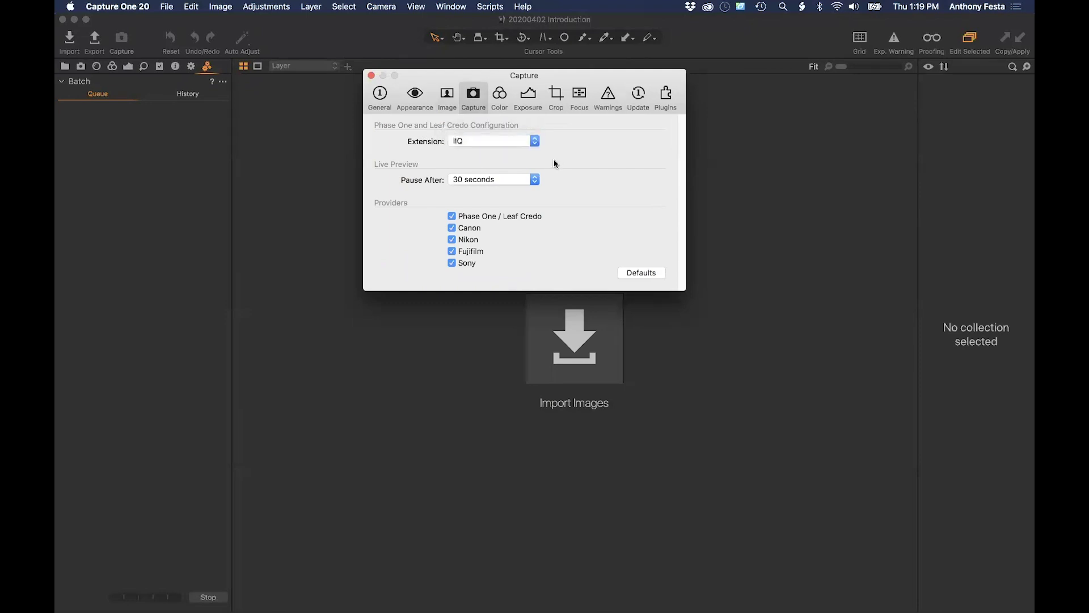
click(528, 179)
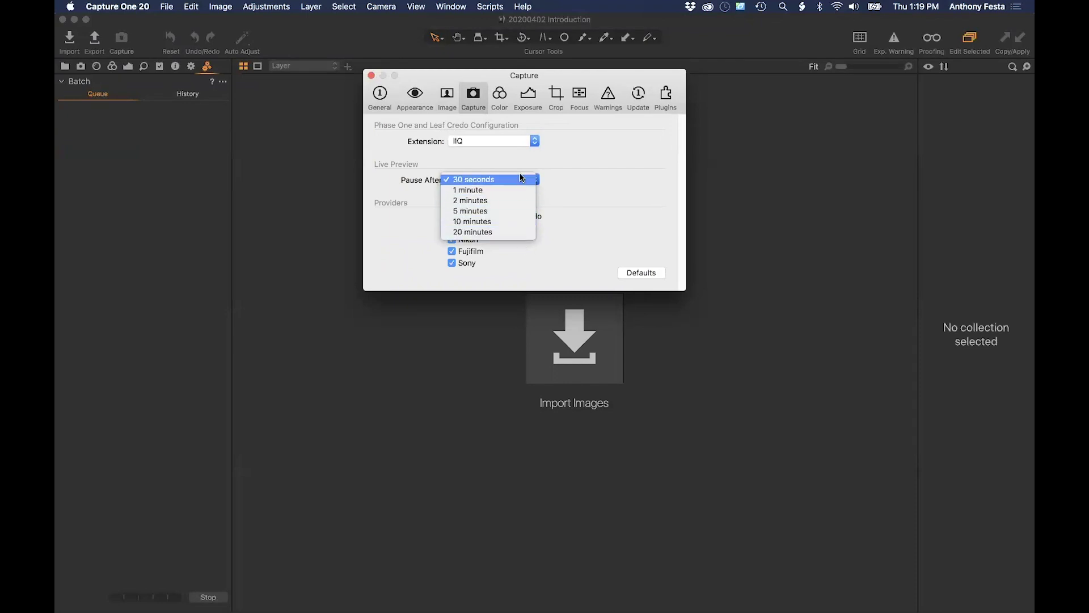
click(612, 186)
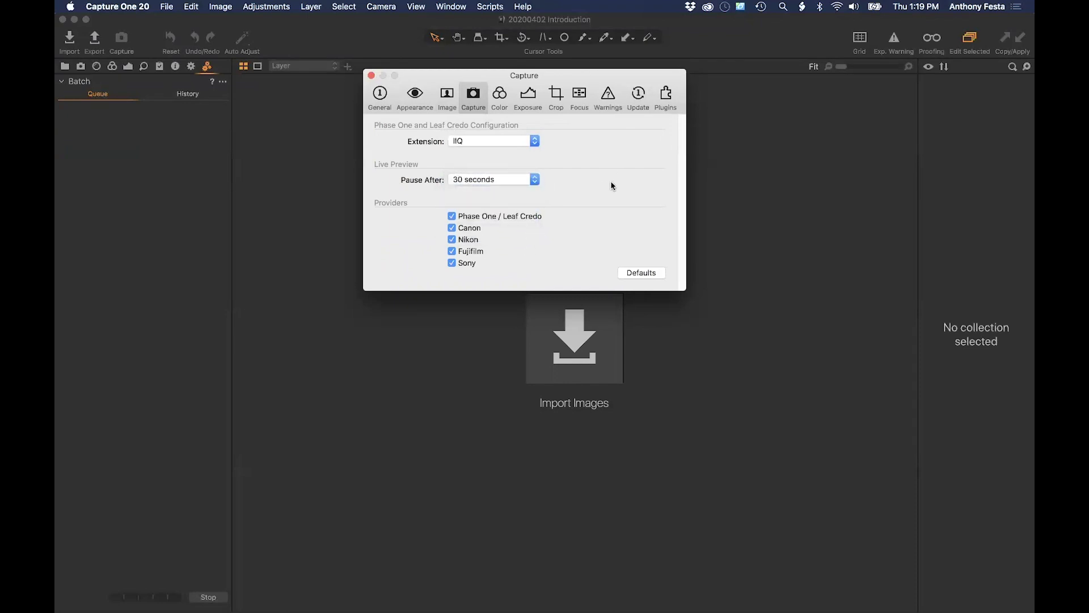
click(535, 180)
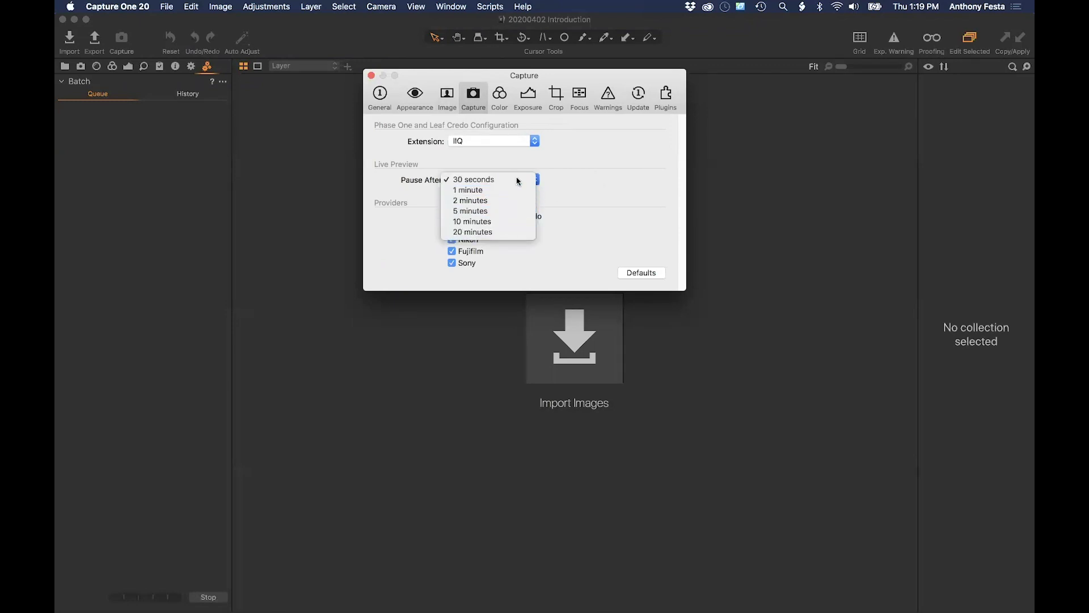
click(587, 183)
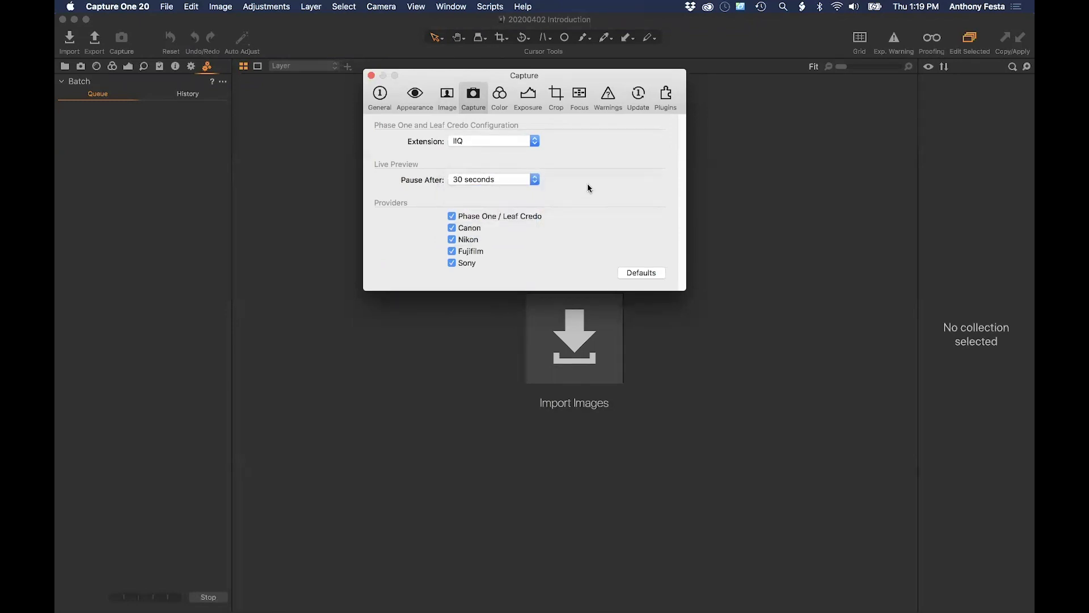
click(451, 216)
click(500, 98)
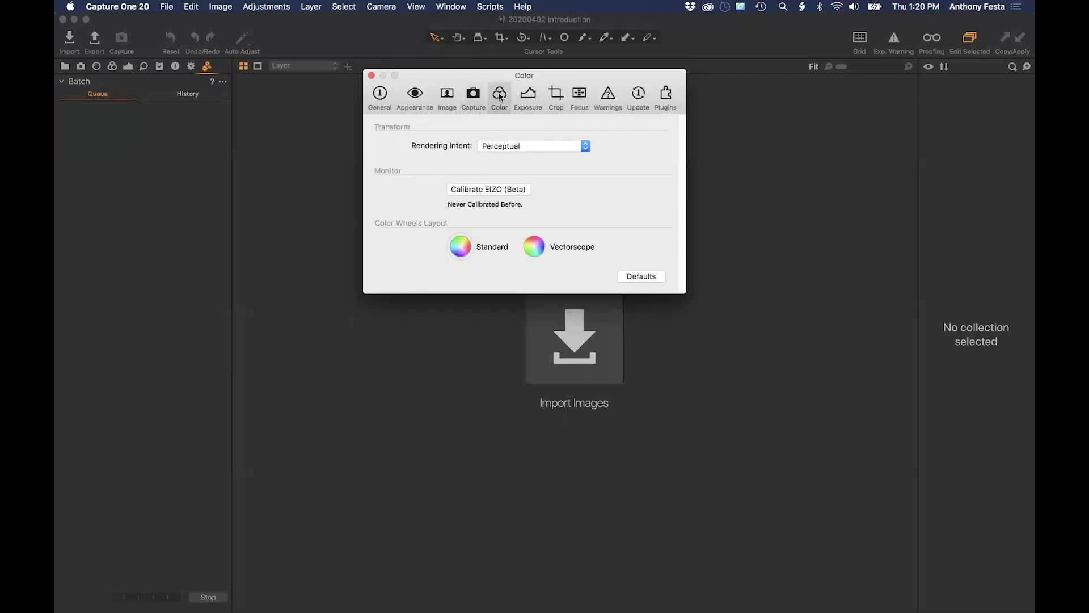
Step: Set the highlight exposure warning to 245 in the Exposure preferences, and enable the shadow warning with a slightly raised threshold
click(528, 97)
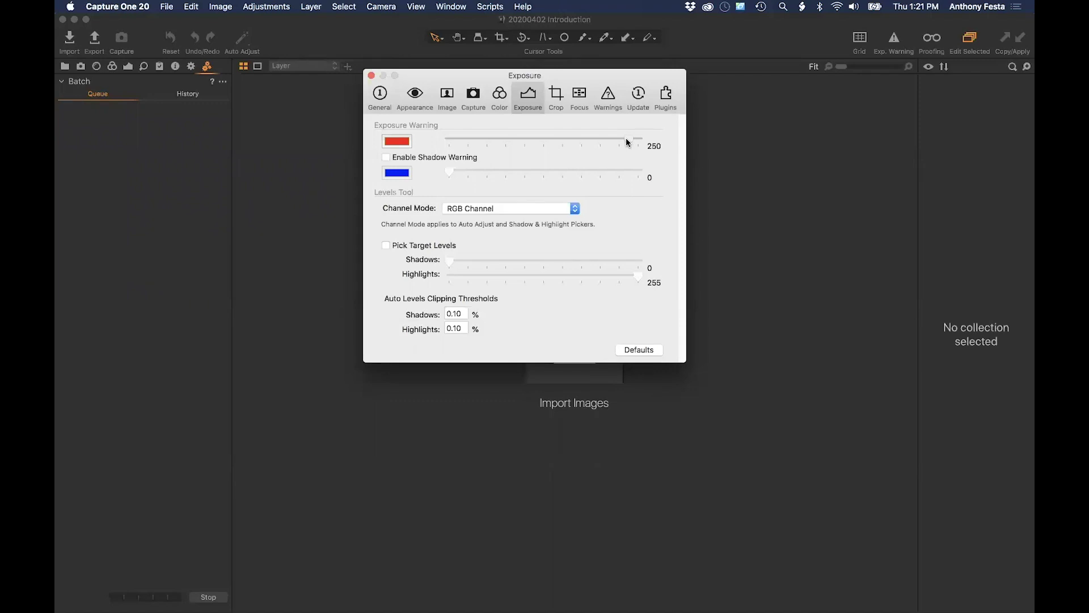
drag(624, 137, 619, 136)
click(413, 162)
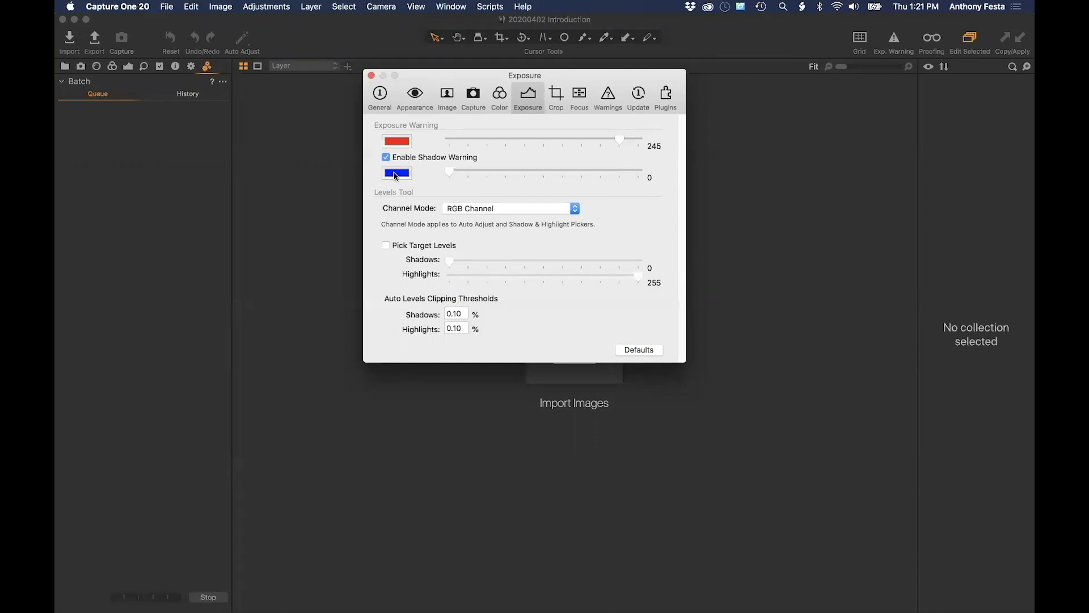
drag(449, 171, 460, 172)
drag(462, 168, 470, 165)
Step: Examine the Crop preferences with their Show Labels options, and the Focus, Warnings and Update preferences
click(557, 94)
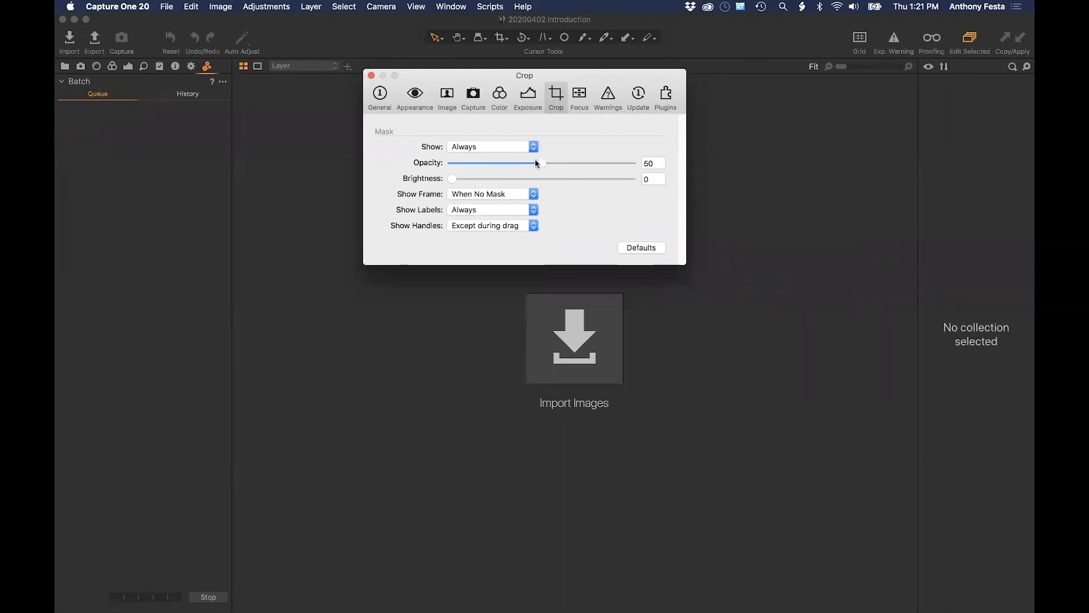
click(533, 210)
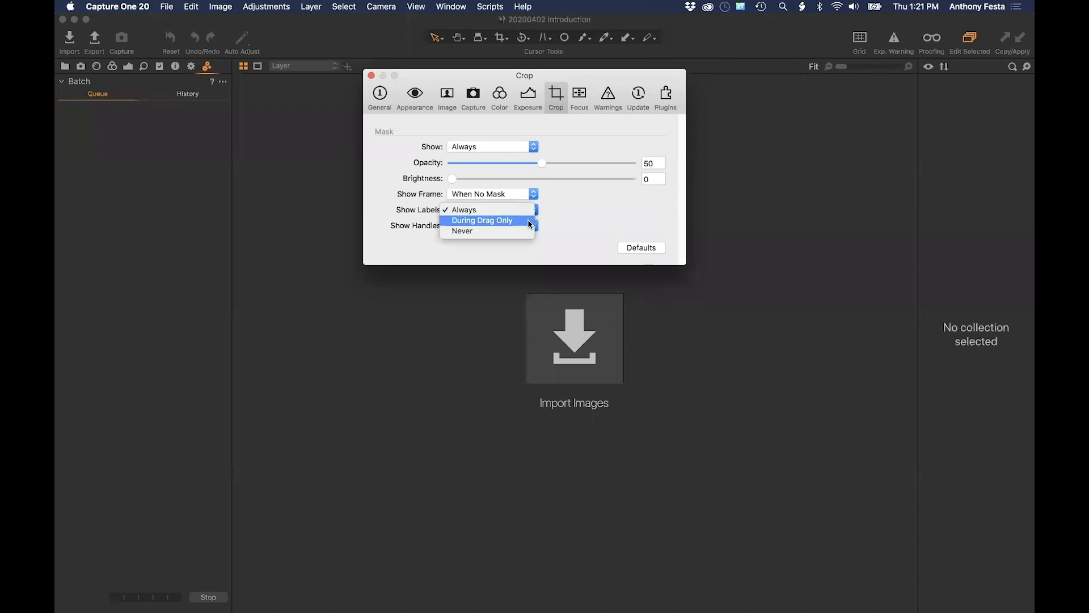
click(555, 220)
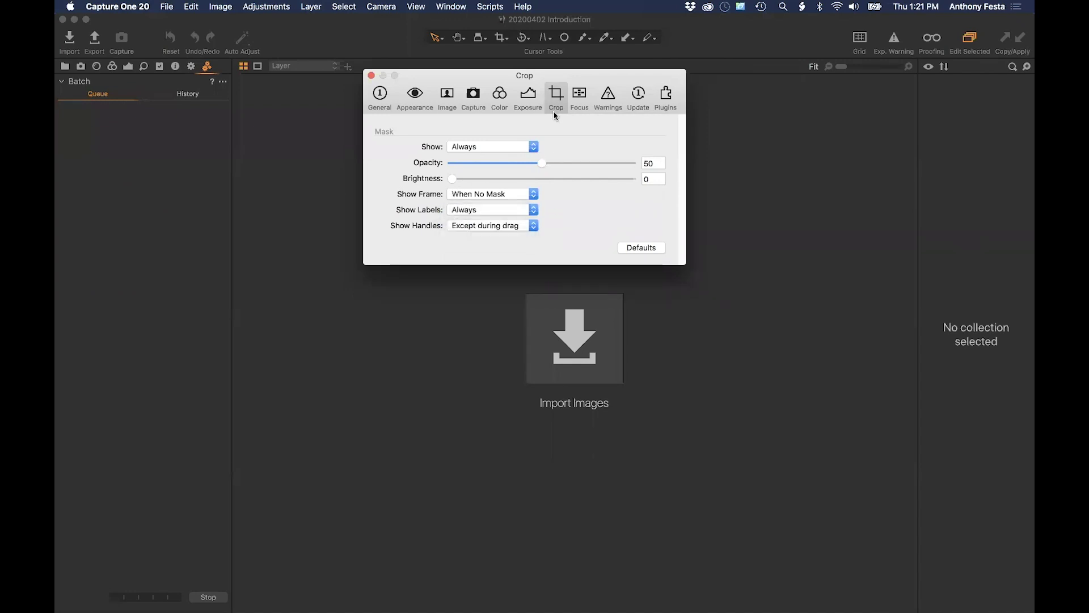
click(581, 96)
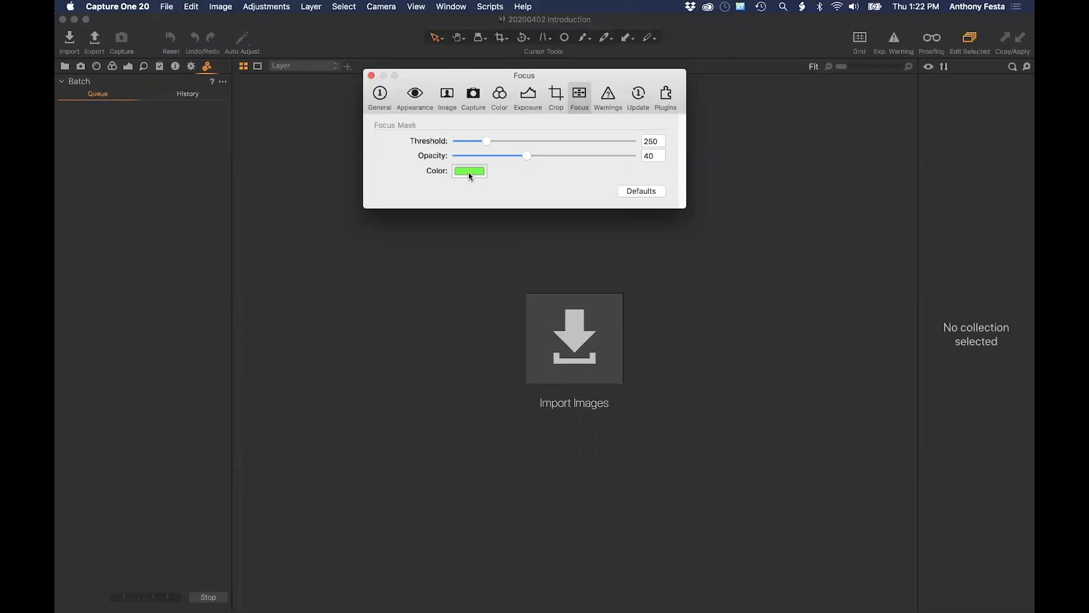
click(606, 94)
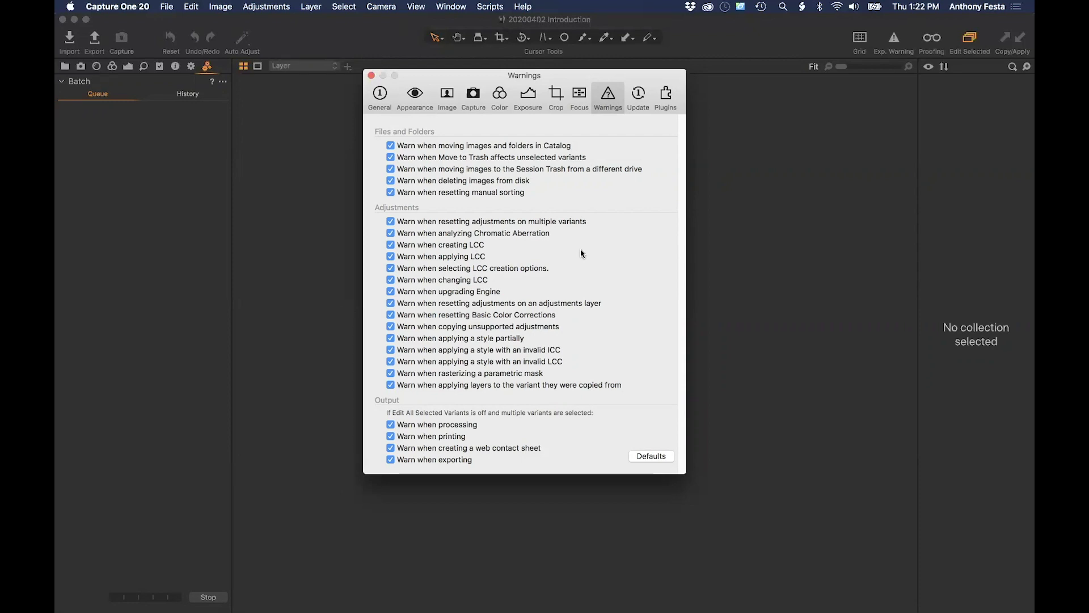
click(637, 91)
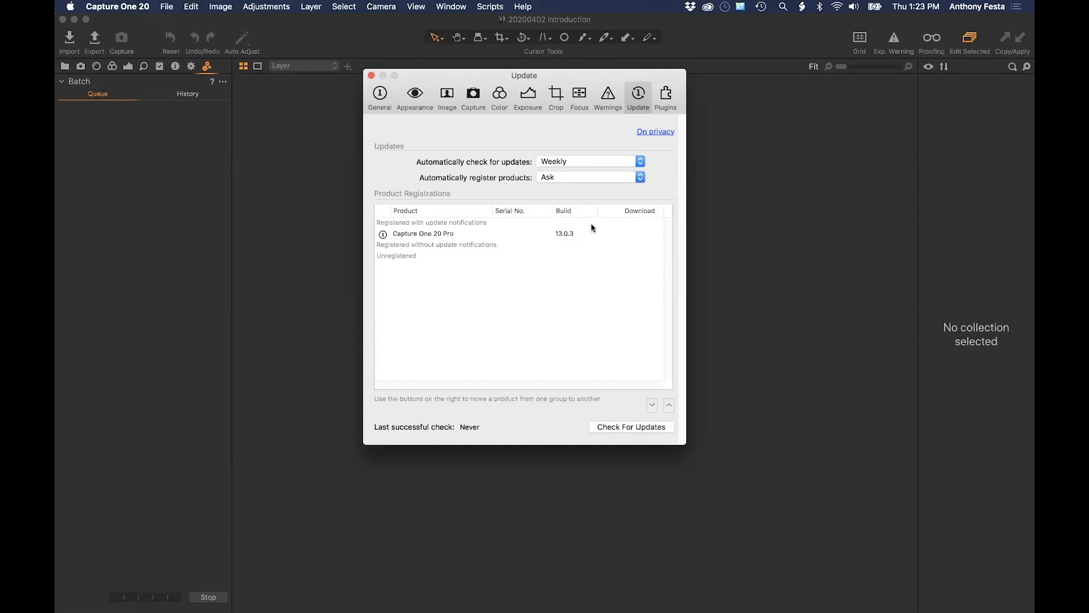
Step: Examine the Plugins preferences with the Open With Menu plugin's allowed applications, and close the preferences
click(666, 95)
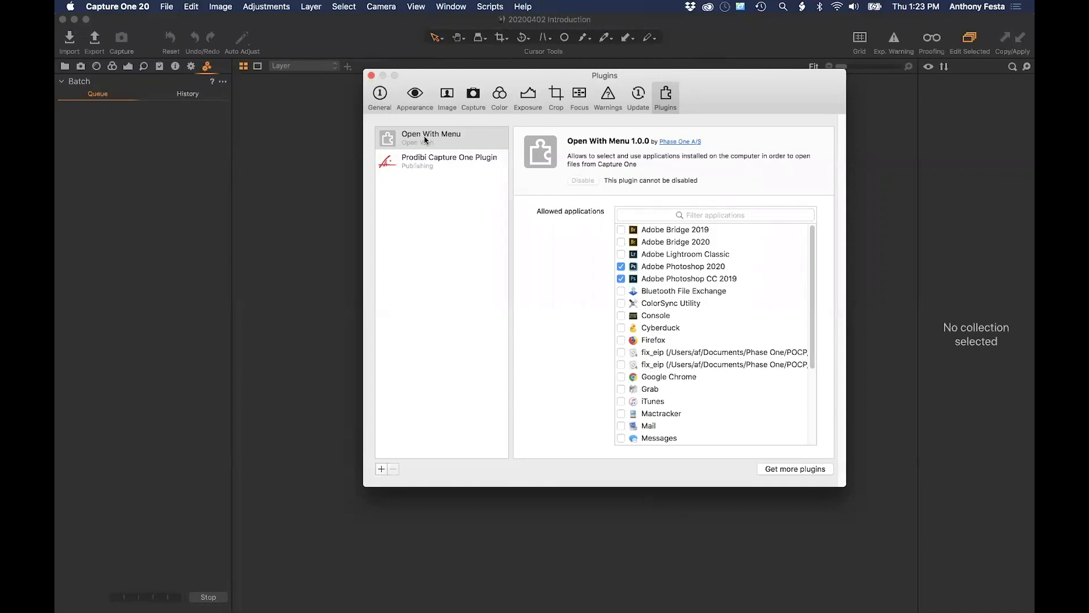
click(371, 76)
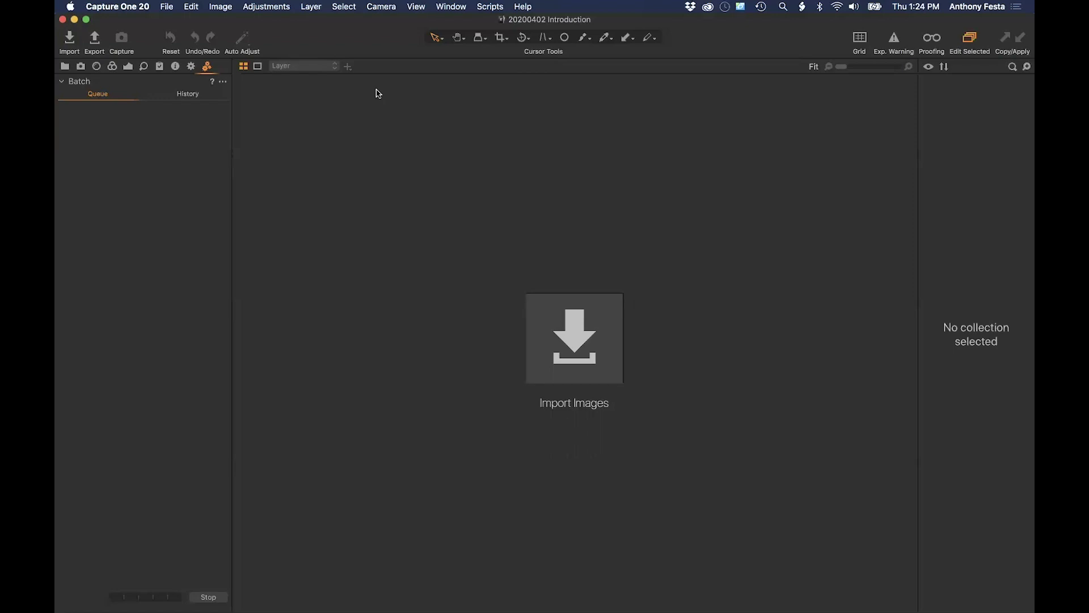
Step: Start an image import with the Untitled volume chosen as the source folder, and enlarge the import window
key(super+shift+i)
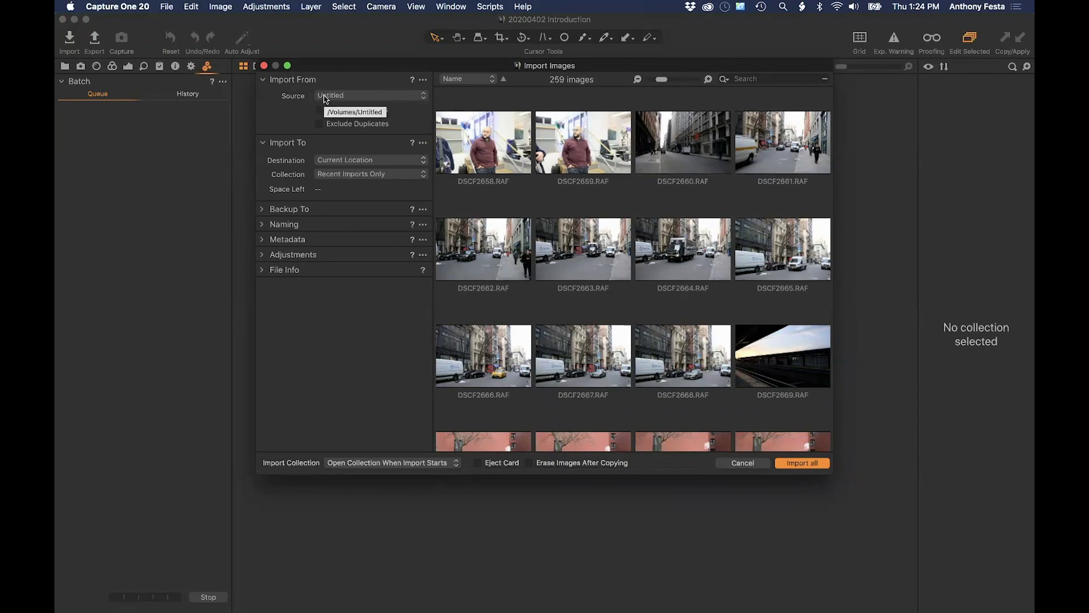
click(361, 99)
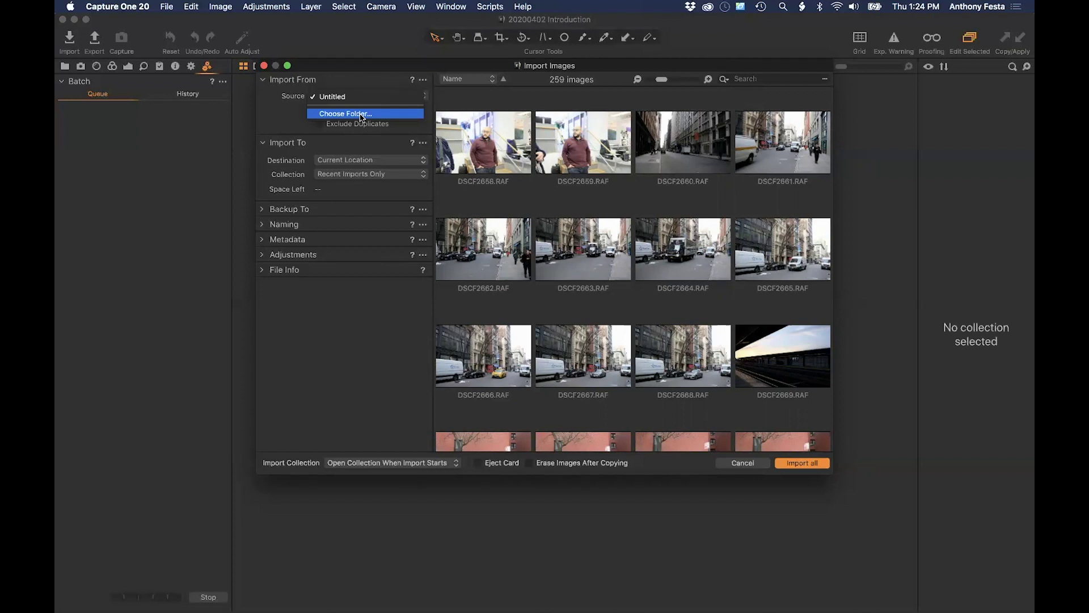
click(361, 115)
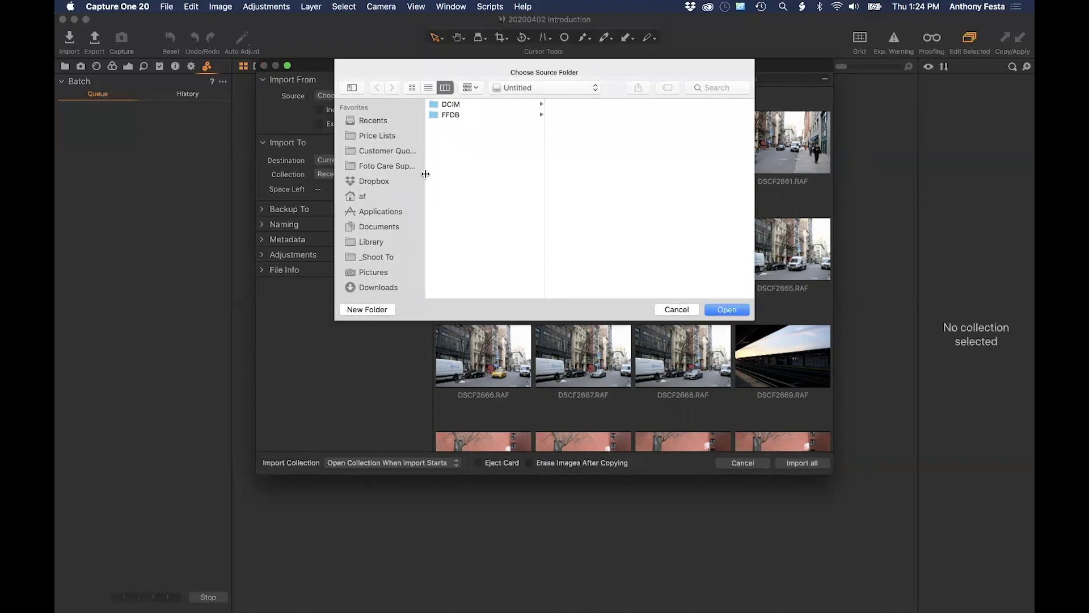
scroll(394, 256, down, 5)
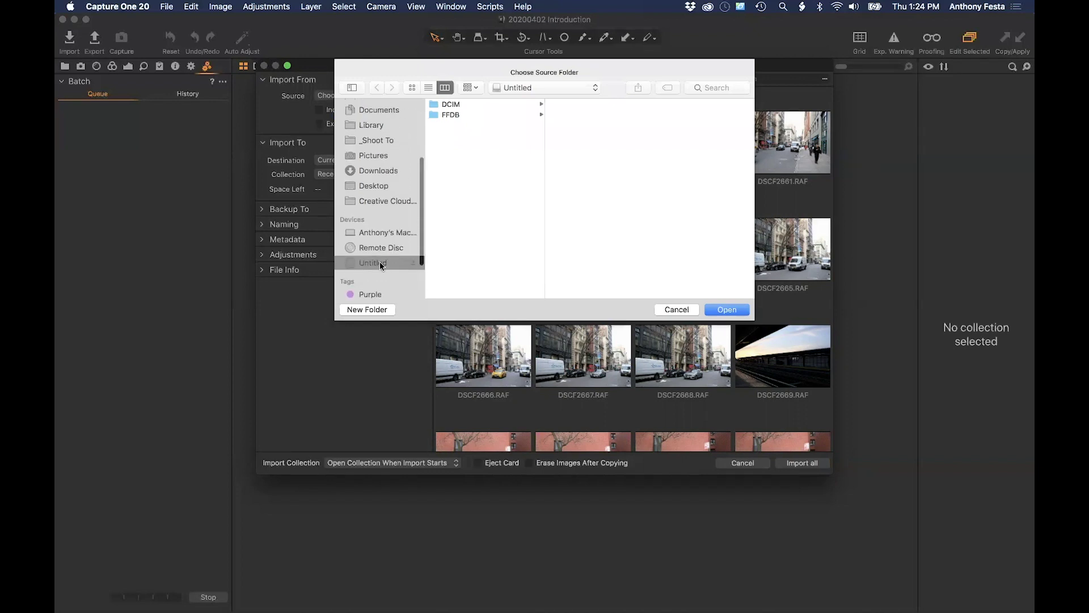
click(732, 310)
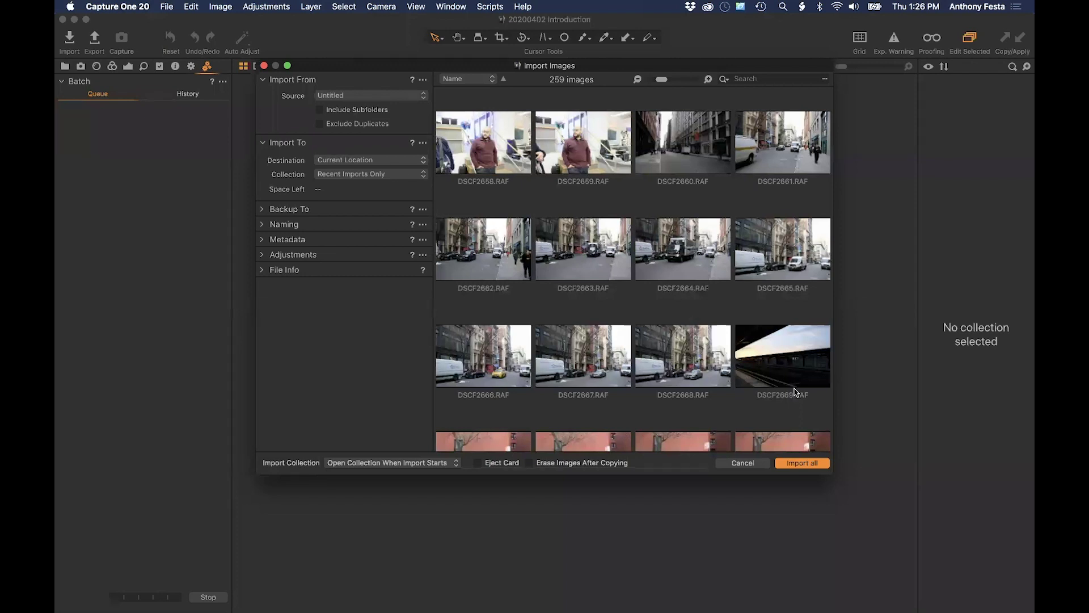
drag(883, 516, 931, 559)
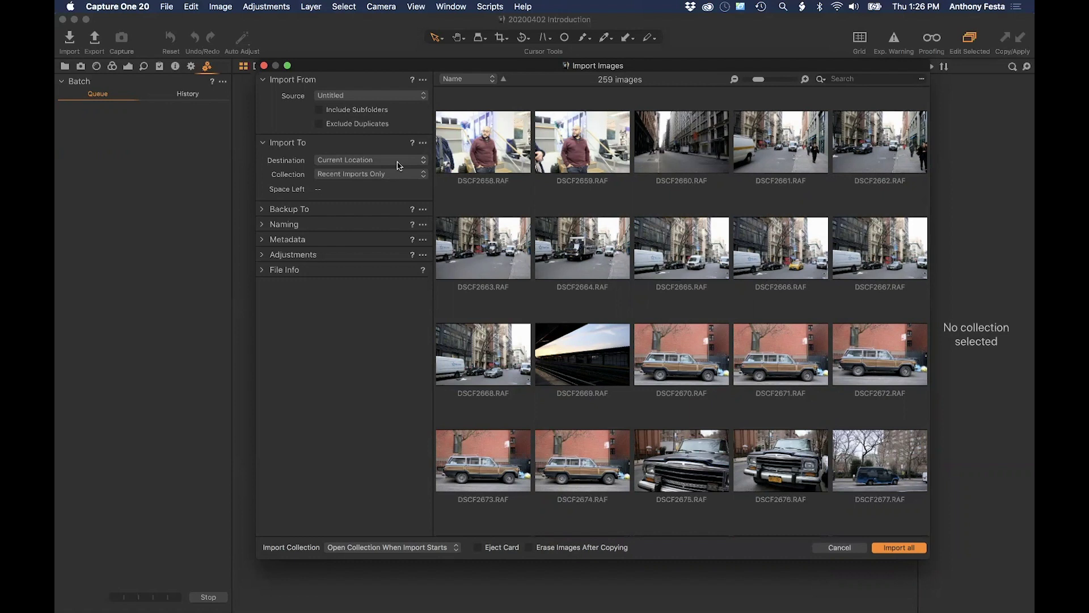
click(400, 166)
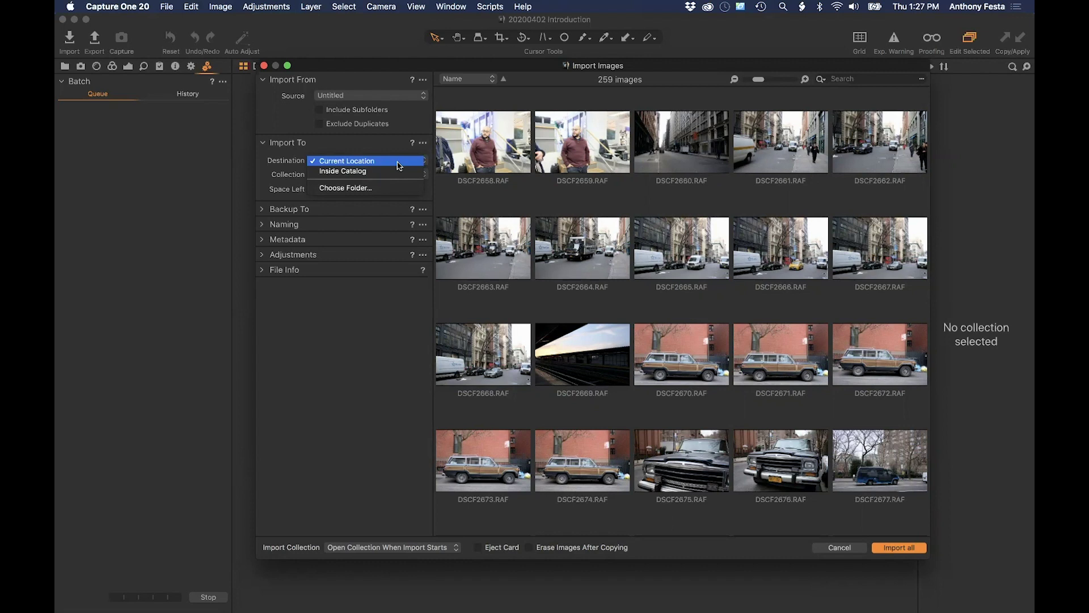
click(396, 188)
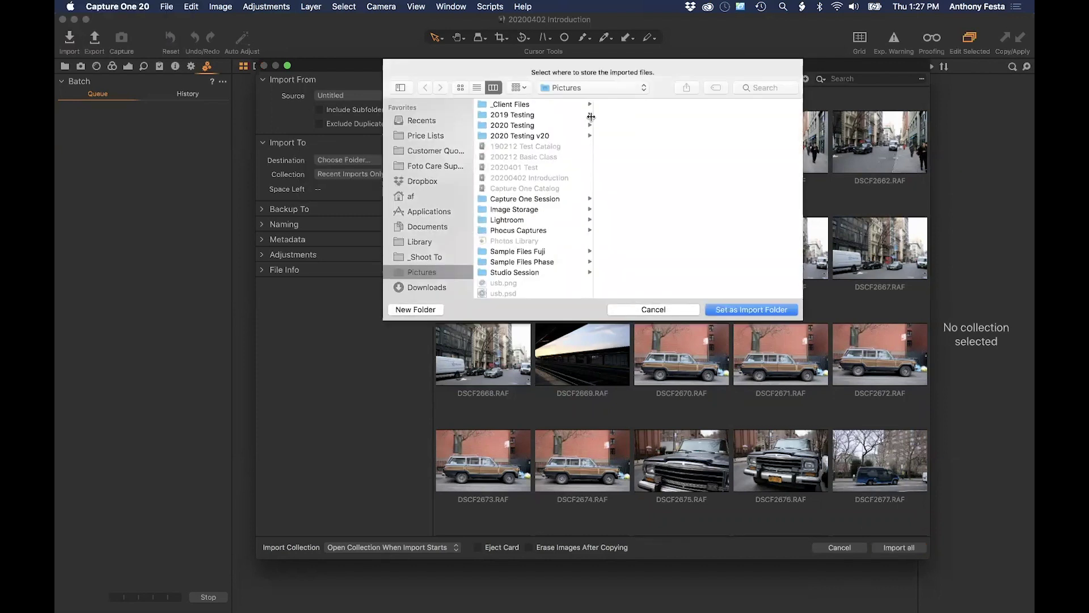
click(671, 310)
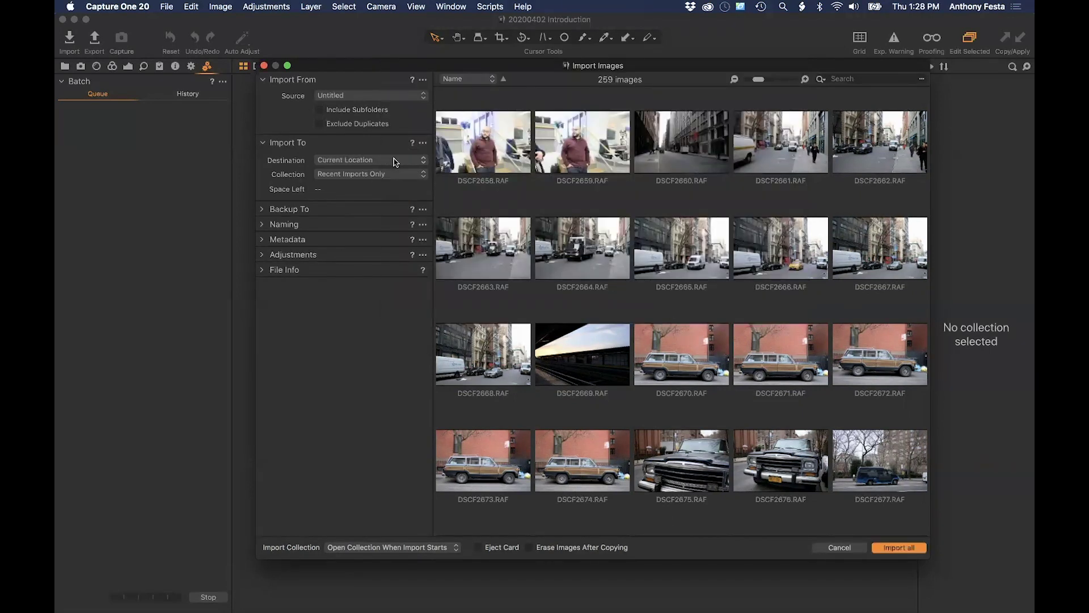
Step: Set the import destination to Inside Catalog
click(395, 162)
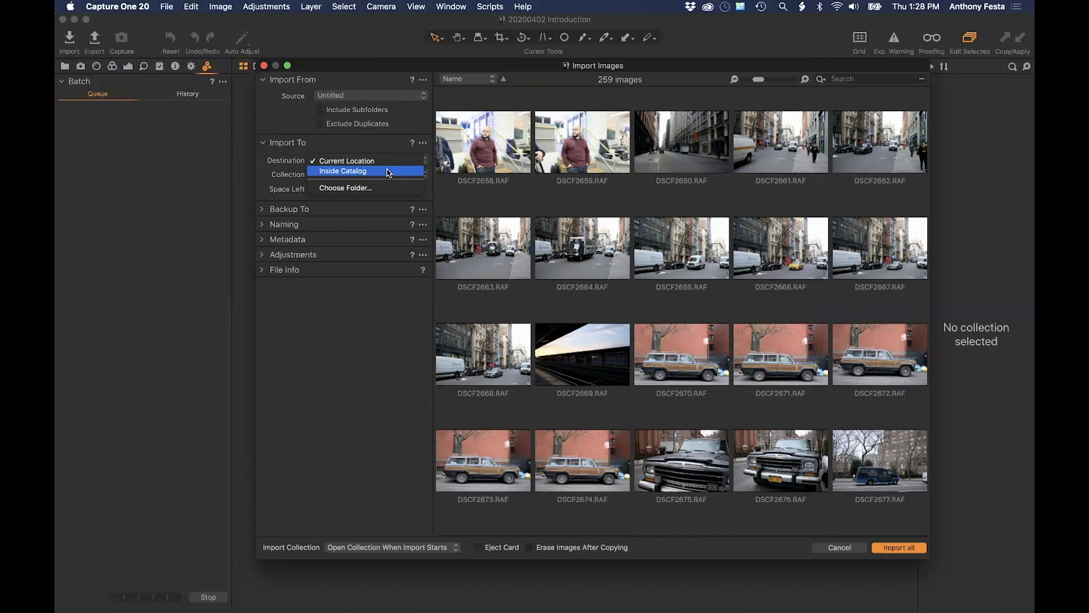
click(388, 171)
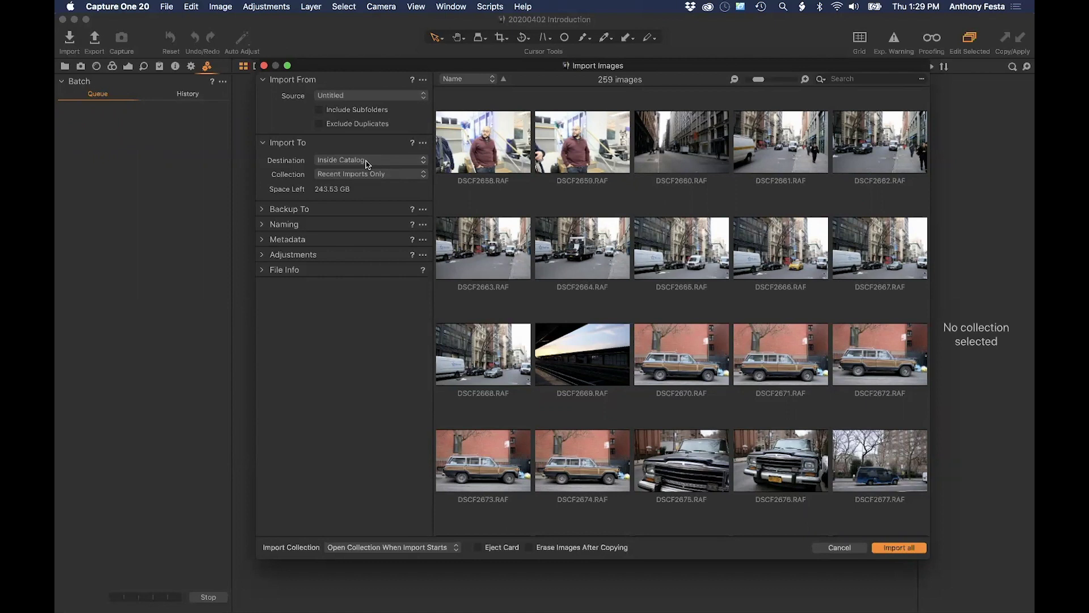
click(368, 164)
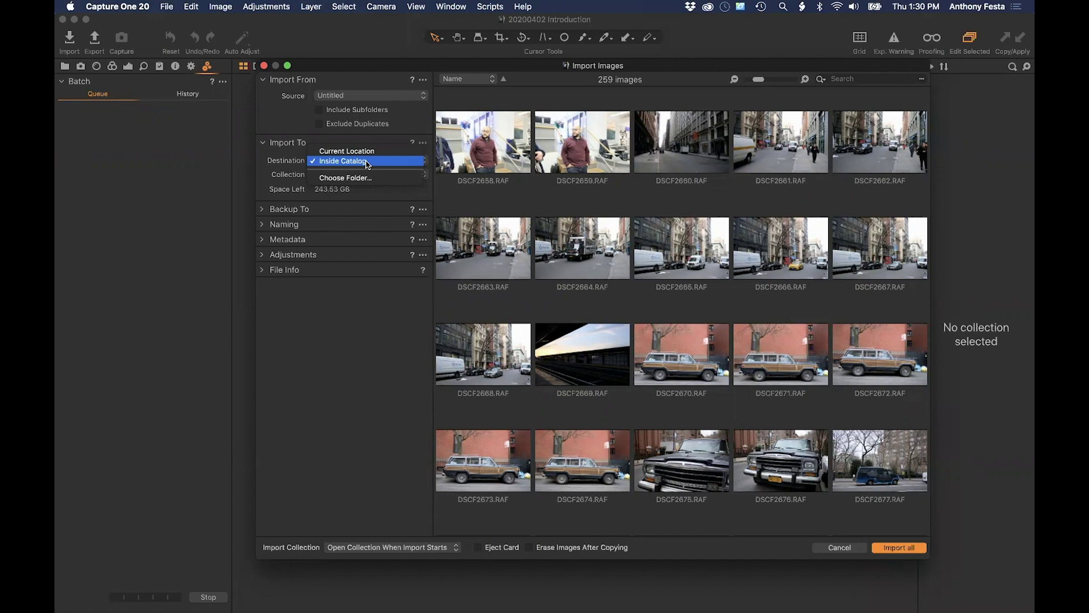
click(389, 194)
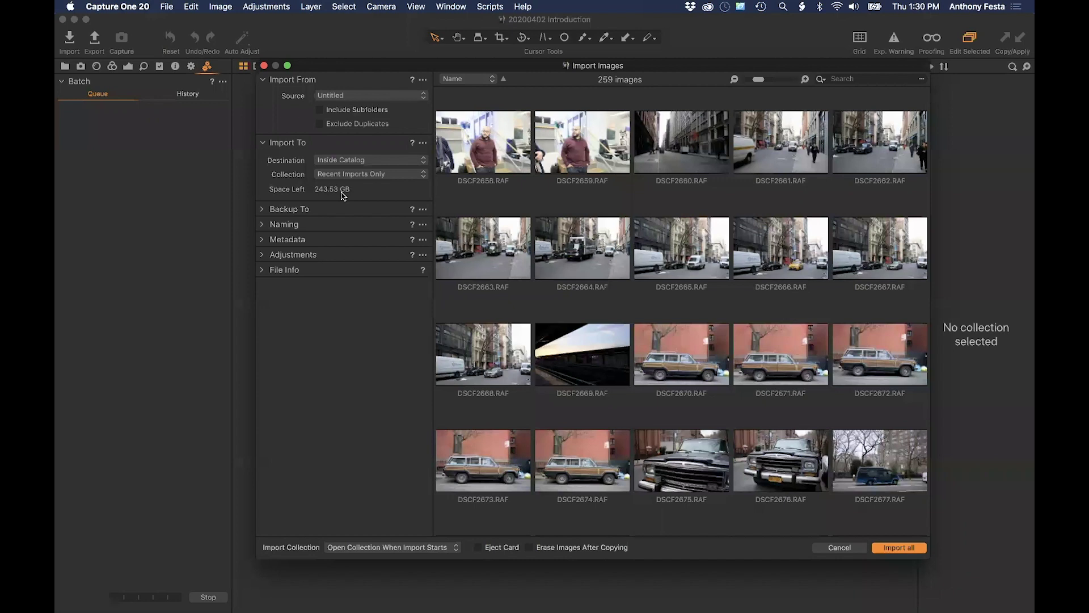
Step: Examine the import's Backup To and Naming options, and look through the file names of the images on the card
click(264, 211)
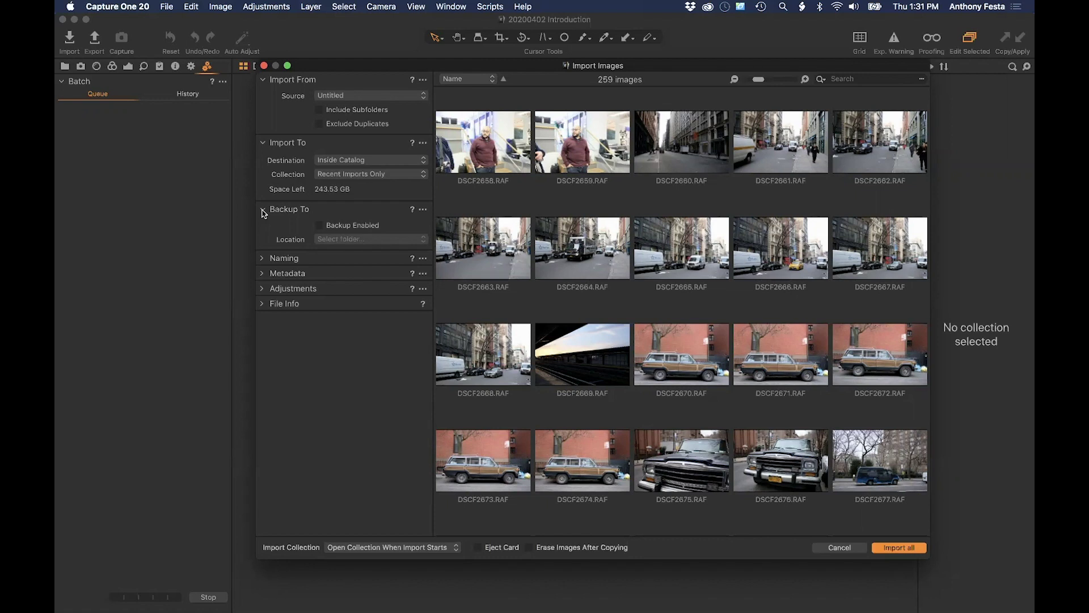
click(263, 212)
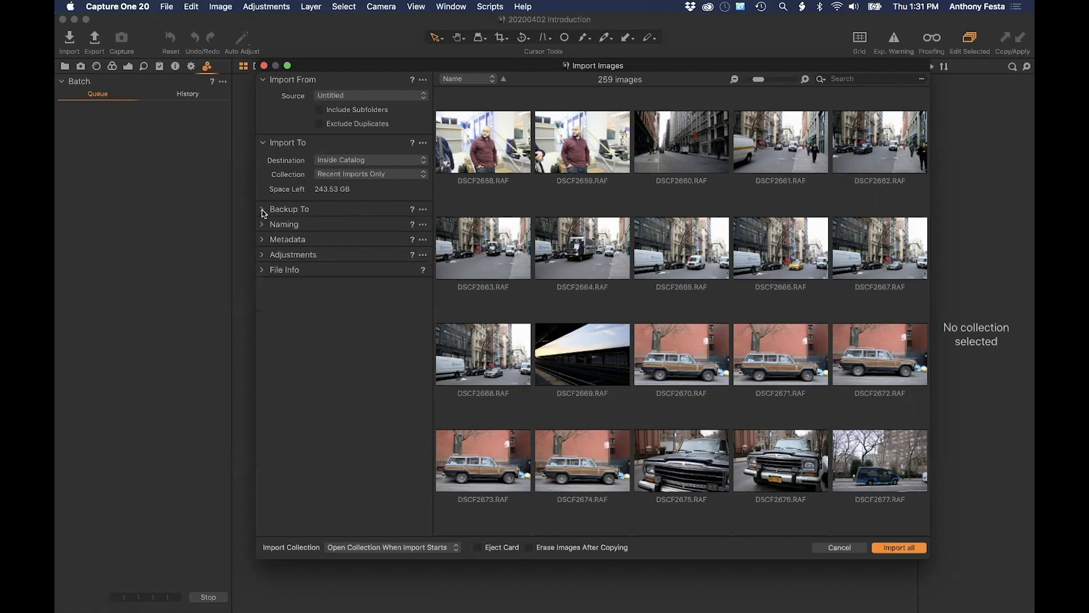
click(260, 227)
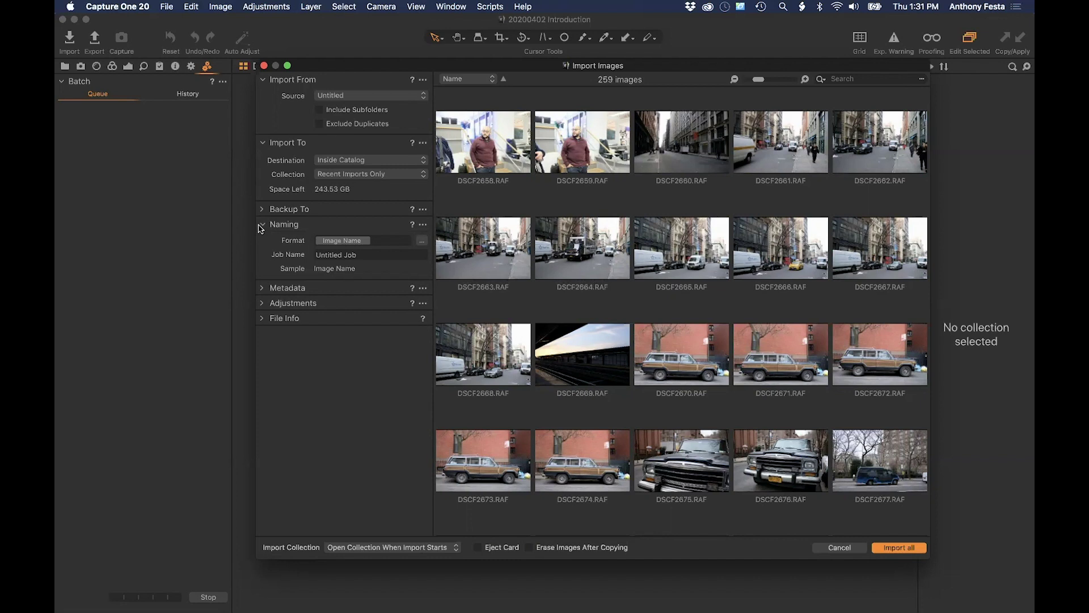
scroll(579, 393, down, 6)
scroll(578, 393, down, 10)
scroll(579, 393, down, 8)
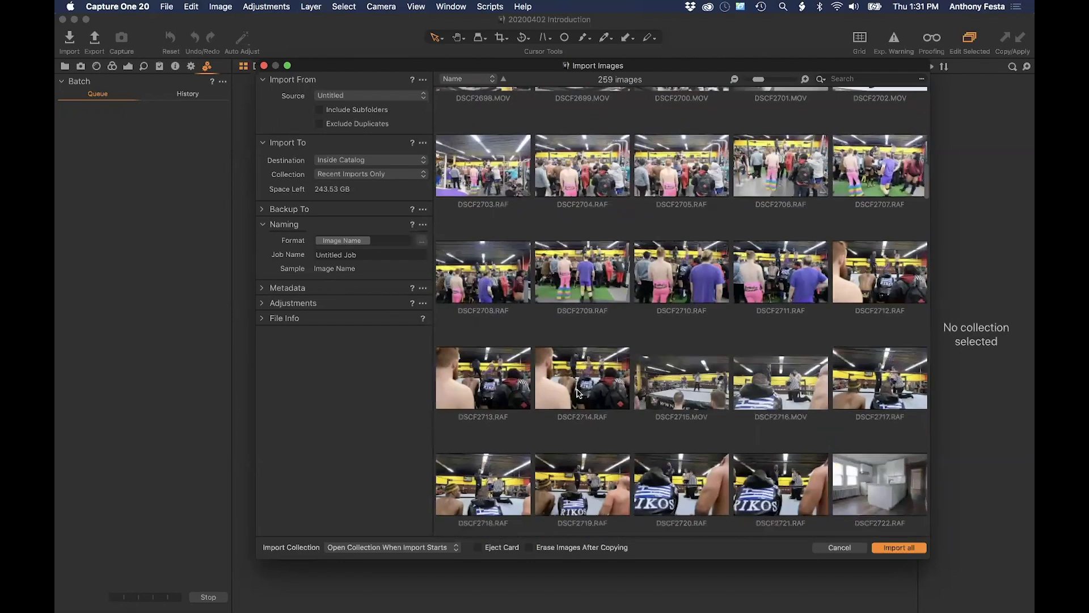
scroll(579, 392, down, 4)
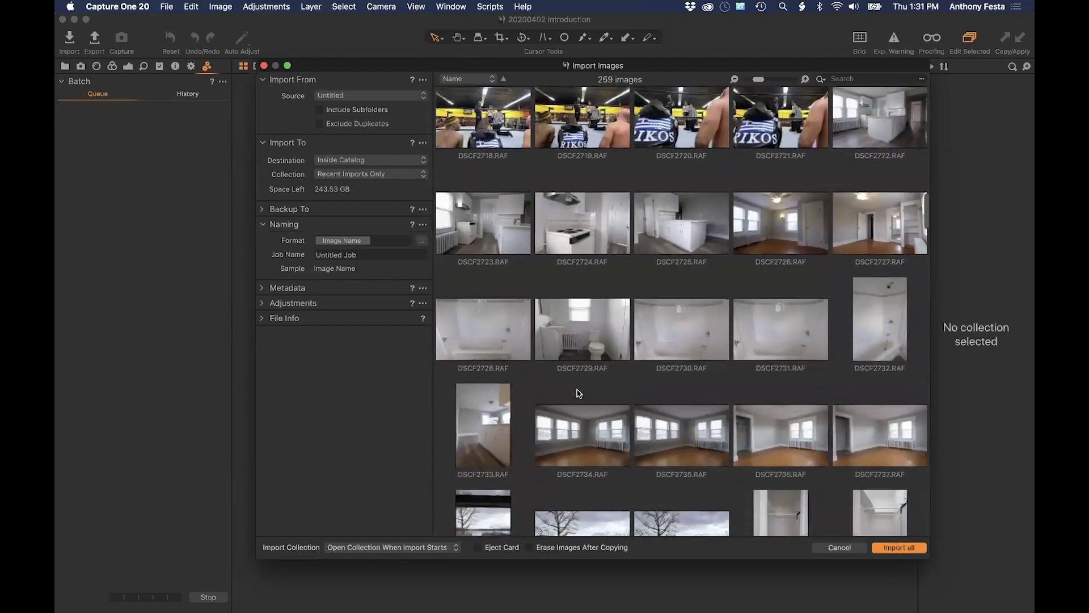
scroll(579, 393, down, 2)
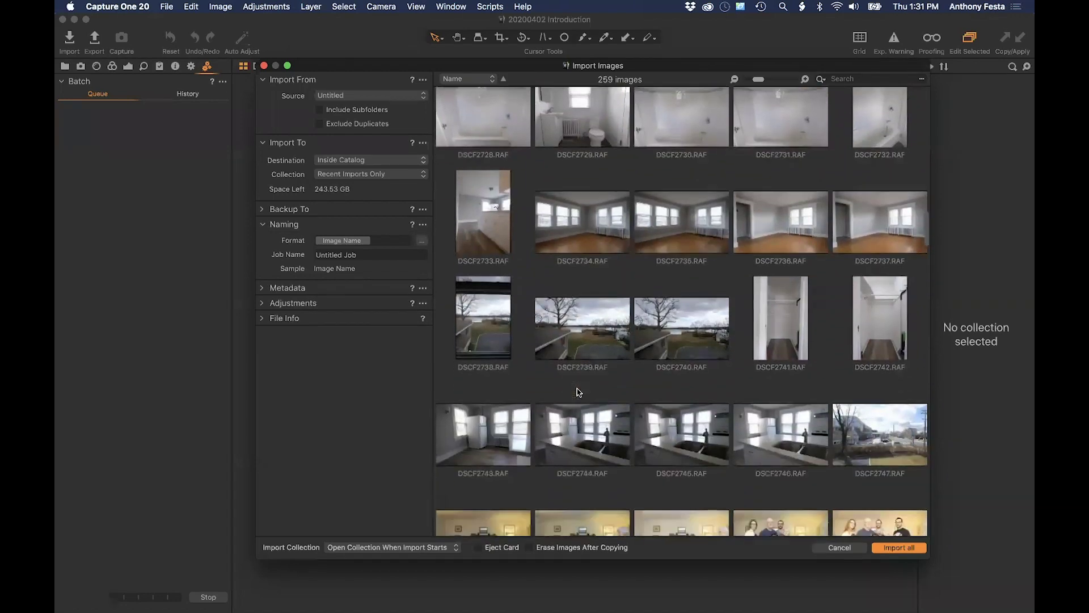
scroll(578, 392, down, 16)
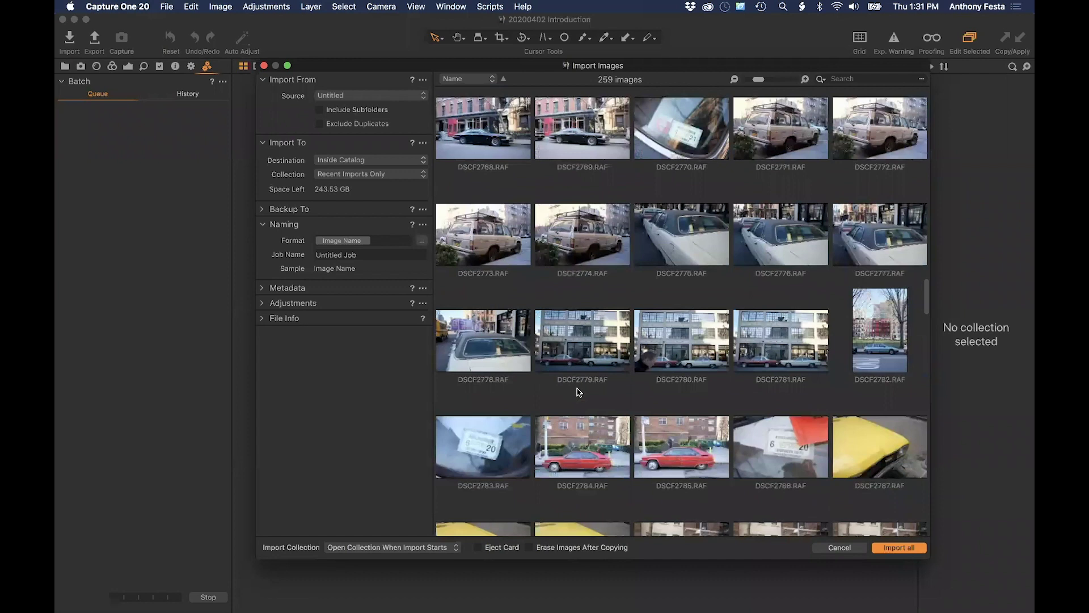
scroll(579, 393, down, 2)
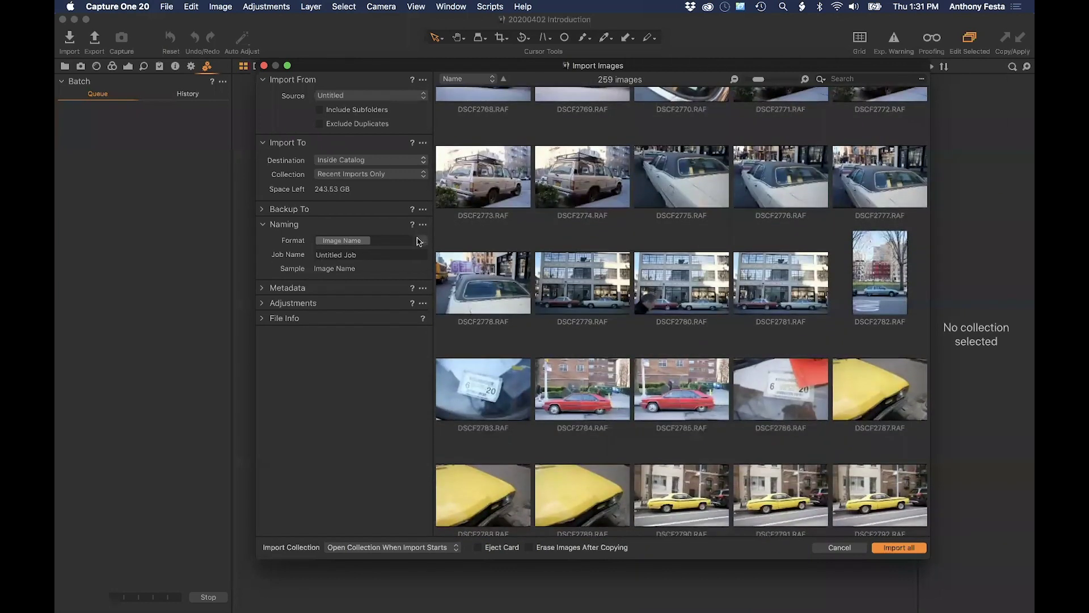
Step: Remove the Image Name token from the import naming format, try the plain text "Test", and leave the format empty
click(388, 242)
key(BackSpace)
text(Test)
key(BackSpace)
key(BackSpace)
key(BackSpace)
key(BackSpace)
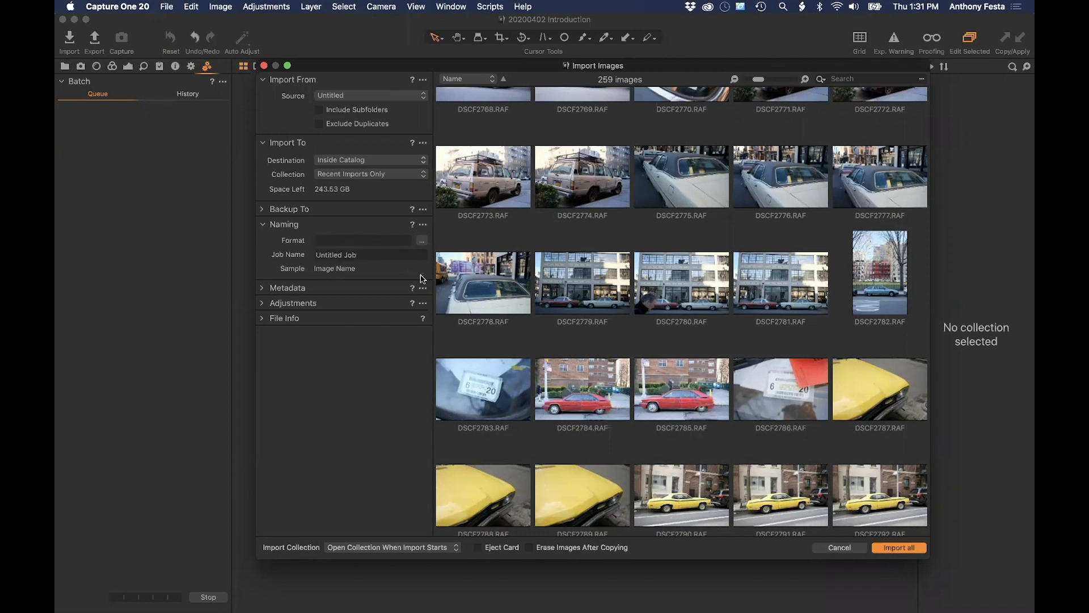
Step: Set the import job name to "Test"
click(364, 253)
key(super+a)
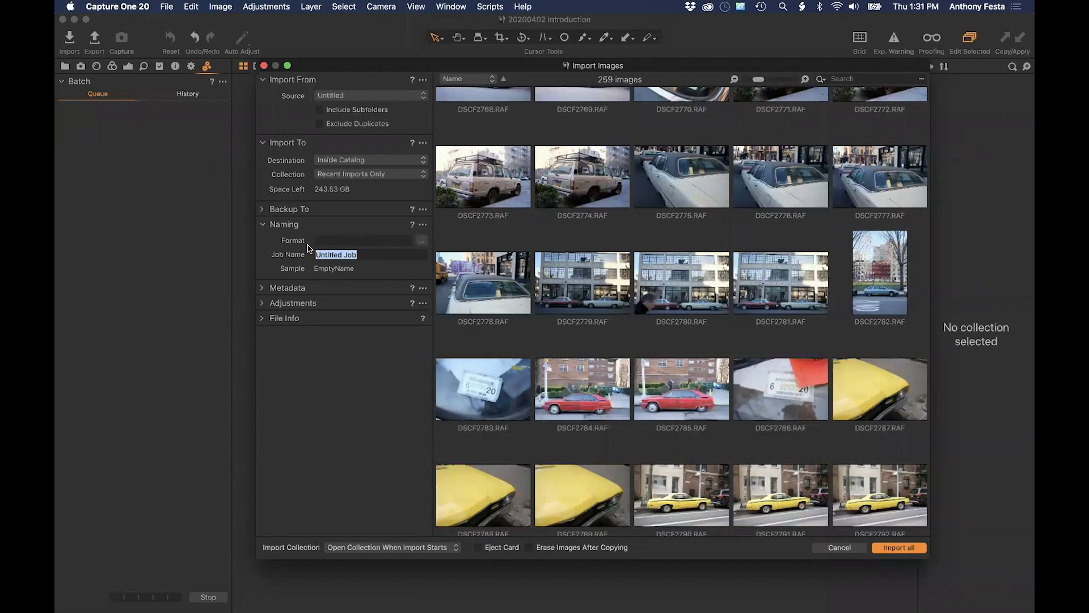
text(Tests)
key(BackSpace)
Step: Try the Image Name token in the import naming format, and remove it again
click(422, 241)
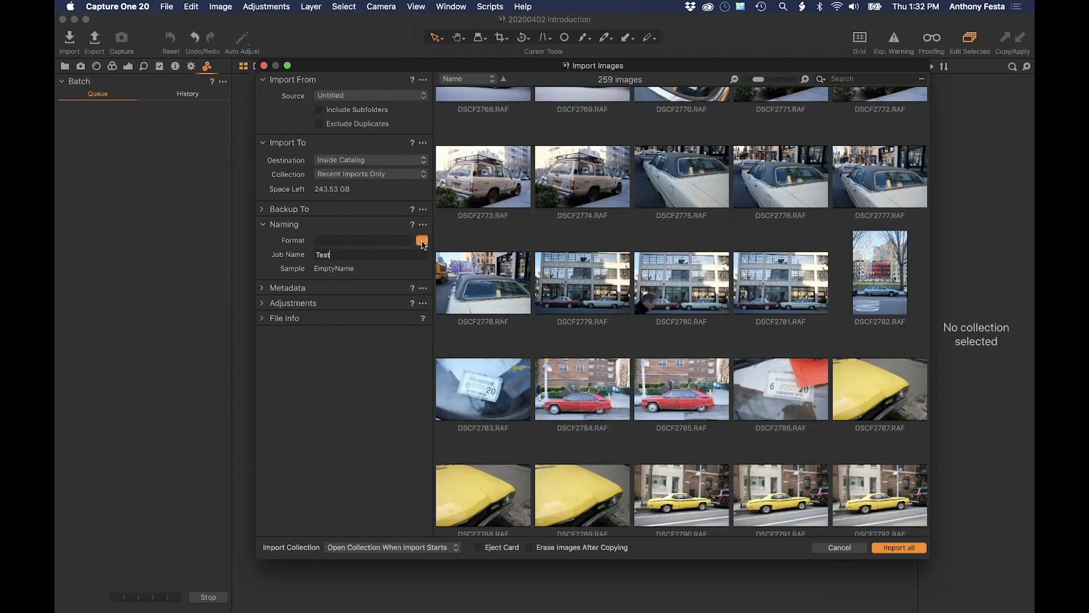
scroll(480, 305, down, 10)
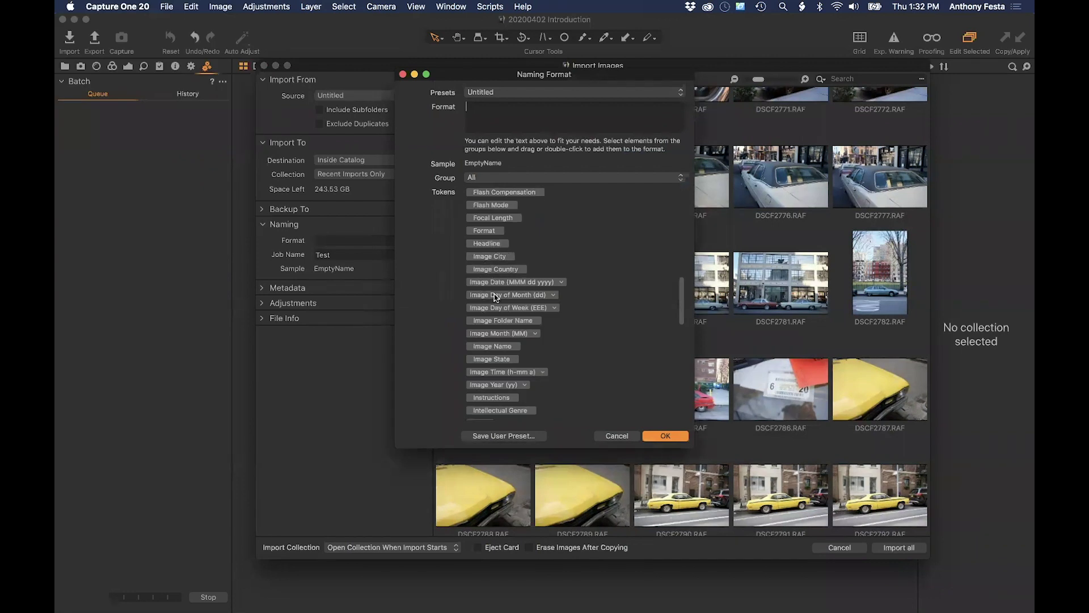
drag(502, 347, 365, 245)
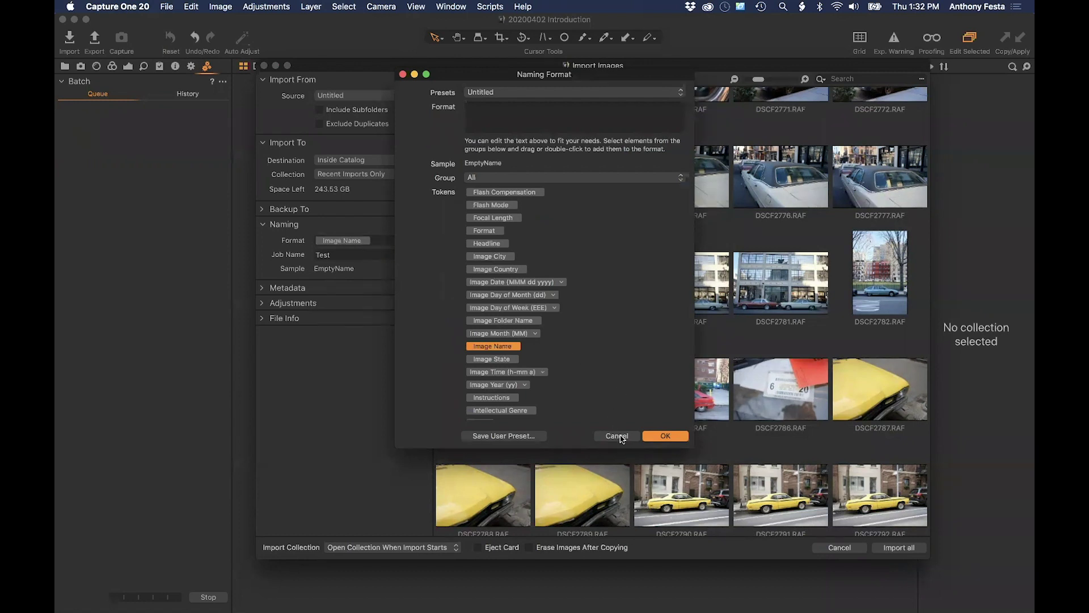
click(617, 436)
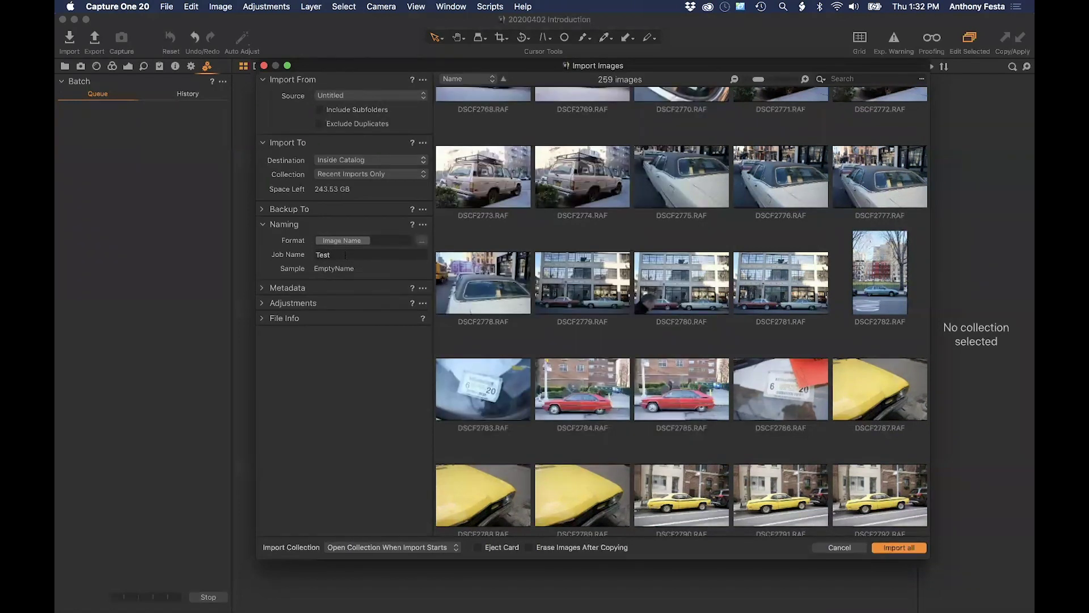
text(Test)
click(422, 241)
scroll(513, 352, down, 5)
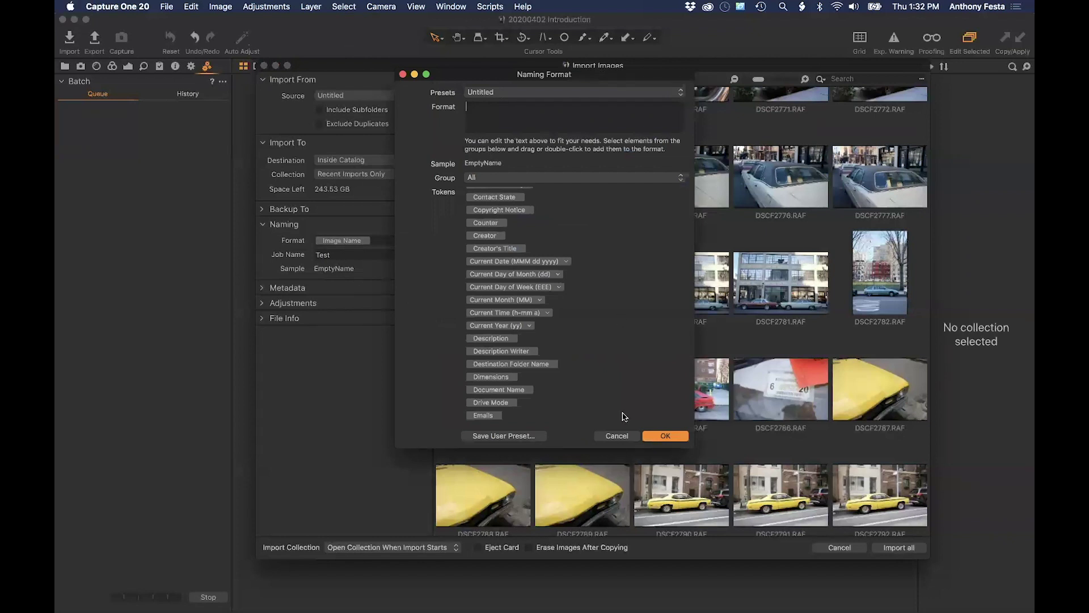
click(618, 435)
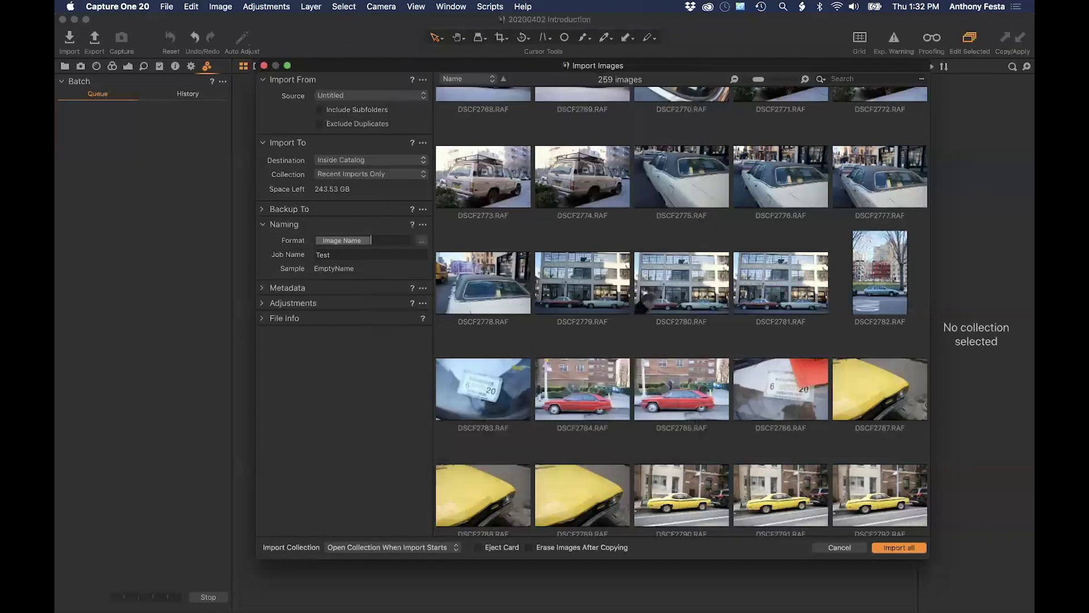
key(BackSpace)
Step: Add the Job Name token to the empty import naming format and apply it
click(422, 241)
scroll(556, 368, down, 10)
scroll(556, 367, down, 10)
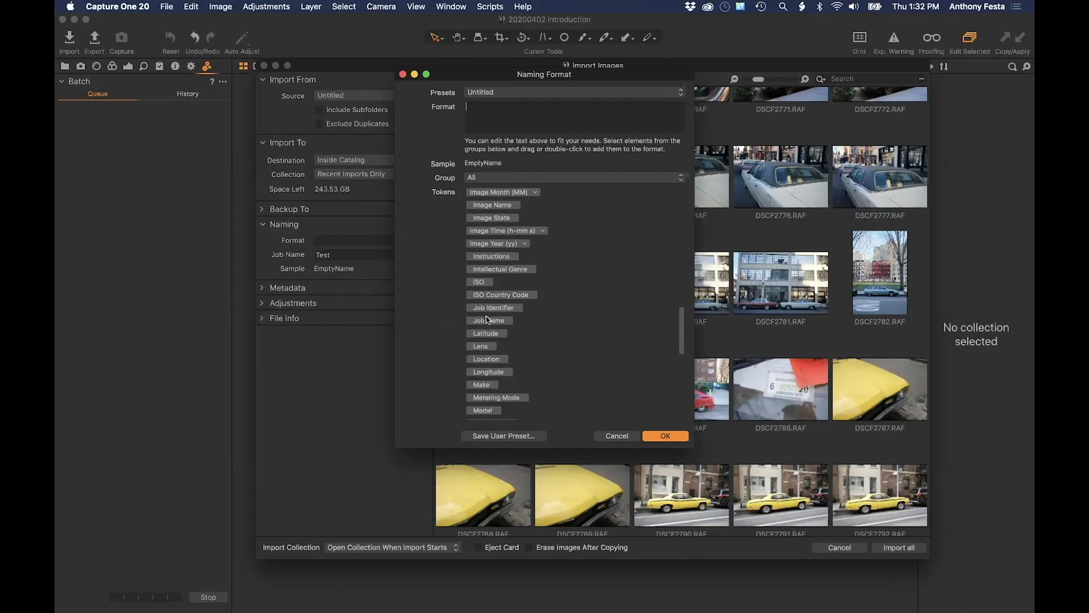
drag(489, 320, 505, 119)
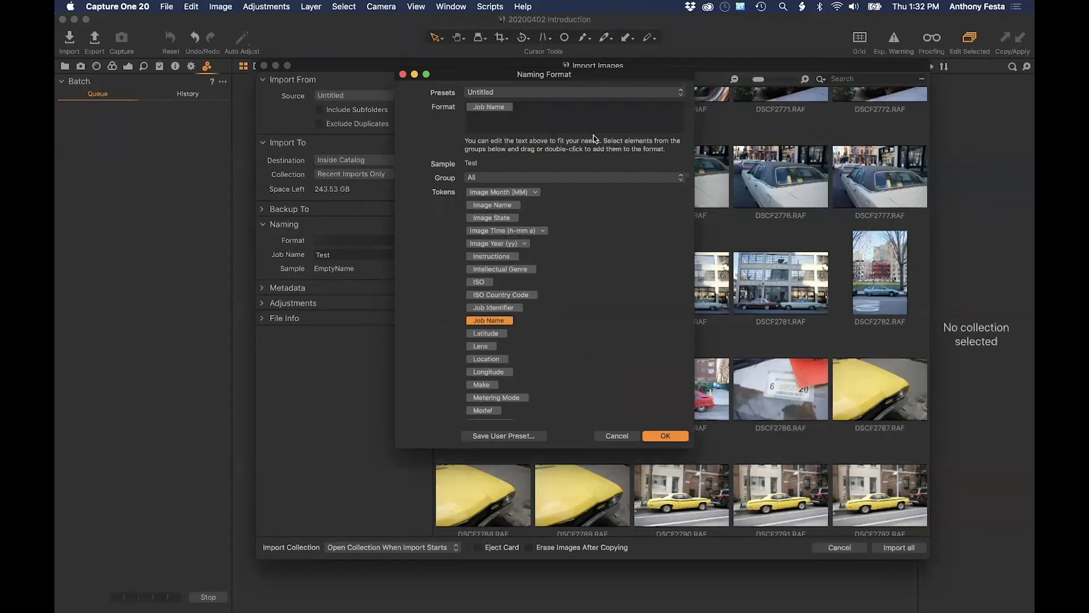
click(662, 437)
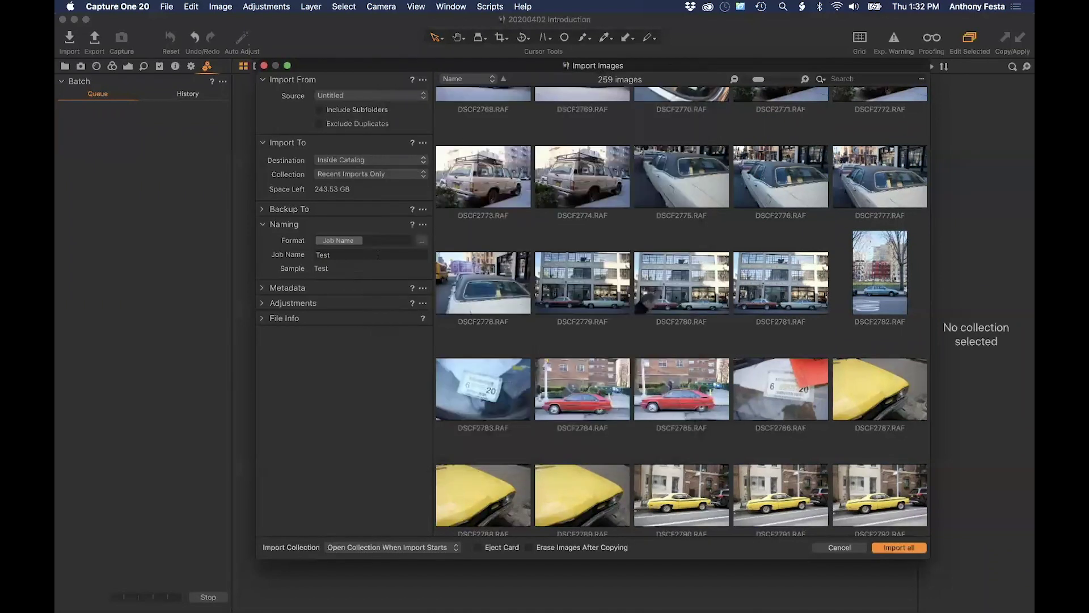
Step: Append an underscore and a 3 Digit Counter token after Job Name in the import naming format, and apply it
click(422, 241)
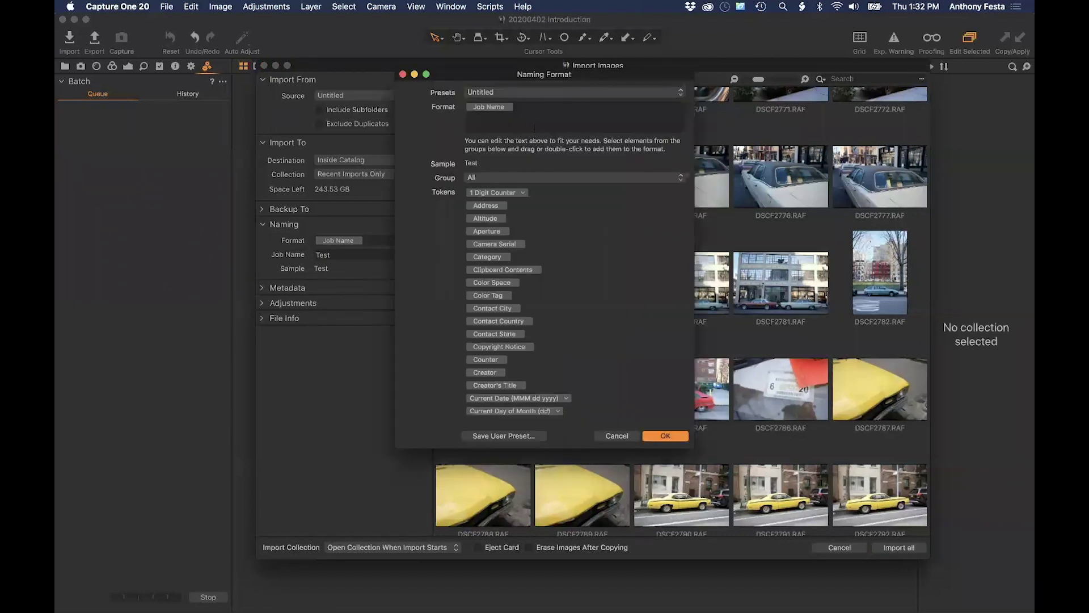
text(_)
drag(507, 196, 554, 108)
click(575, 107)
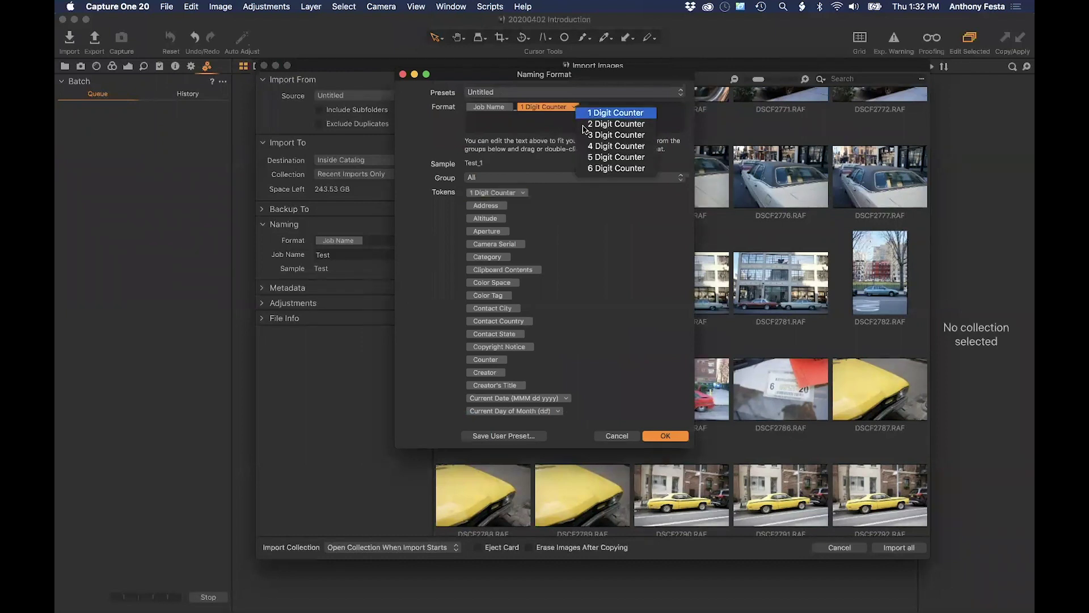
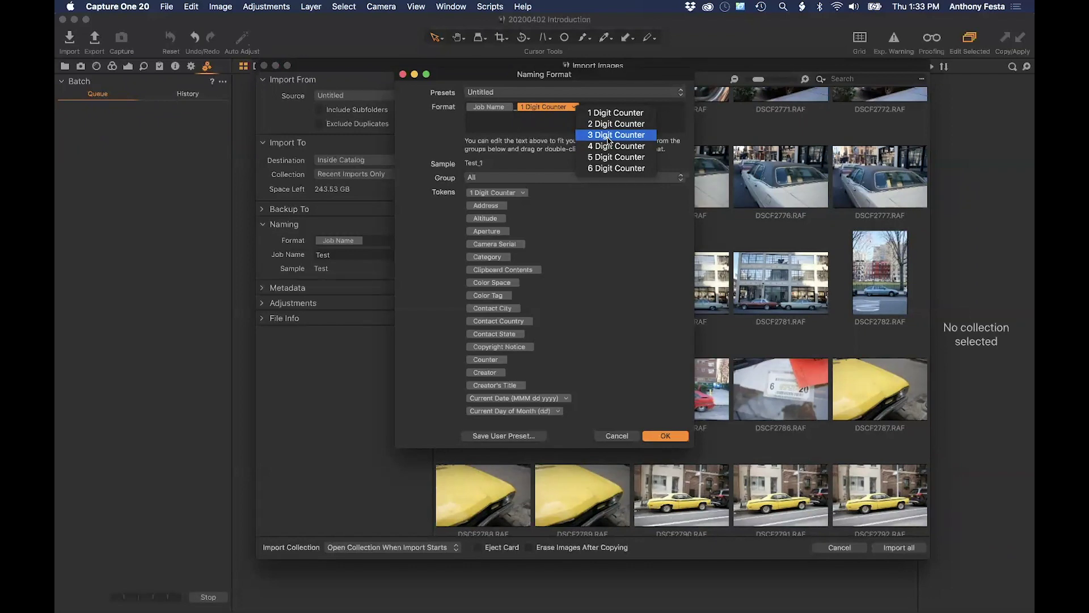
click(609, 140)
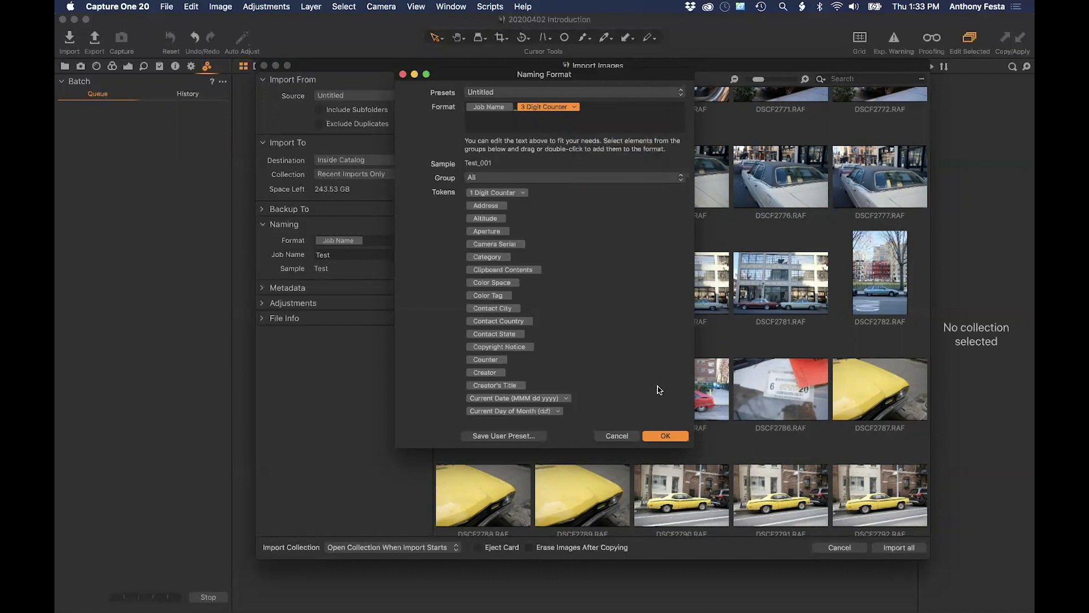
click(659, 435)
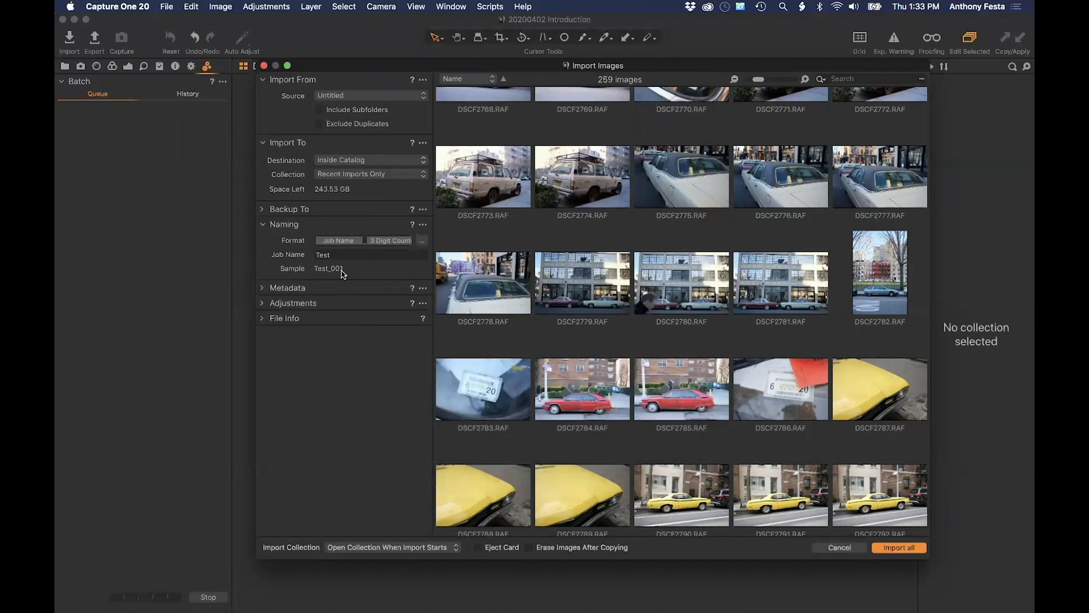
Step: Insert the Image Date (MMM dd yyyy) token and an underscore before the 3 Digit Counter, apply the format, and select DSCF2773.RAF to preview the sample name
click(423, 243)
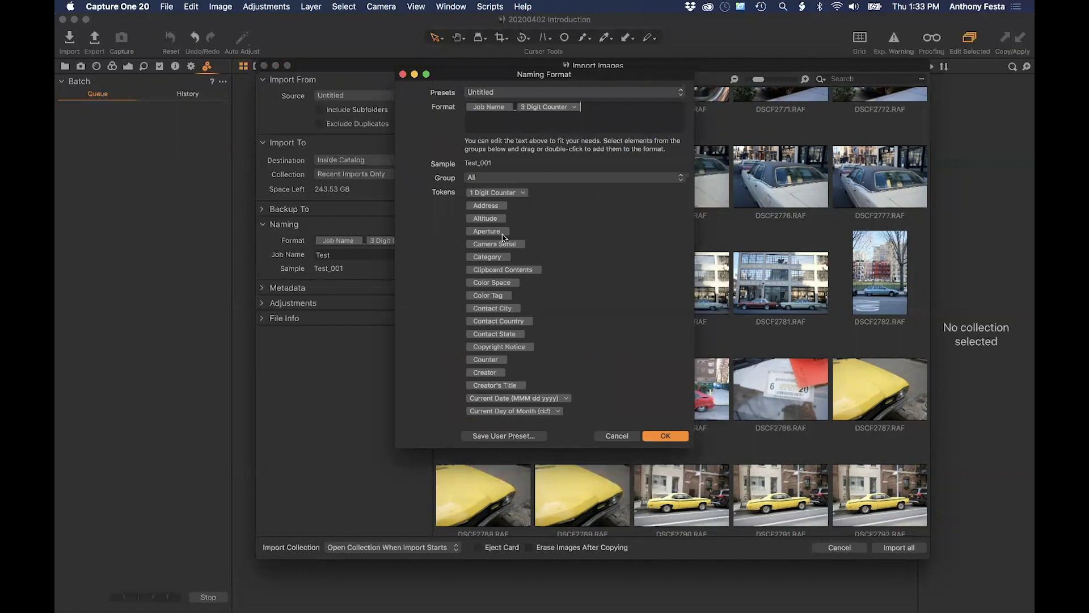
scroll(517, 312, down, 5)
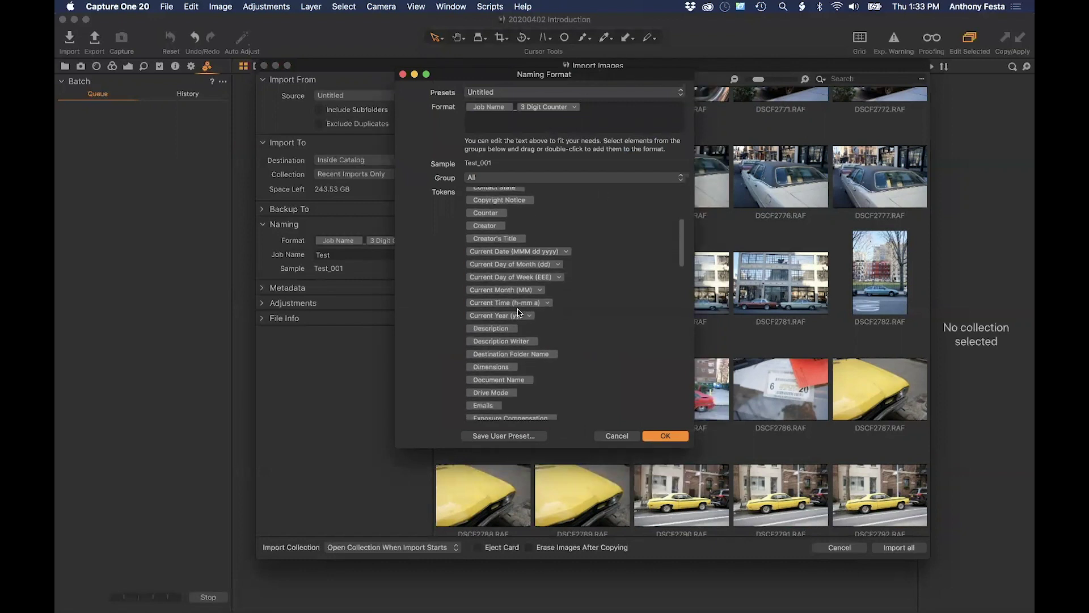
scroll(518, 312, down, 2)
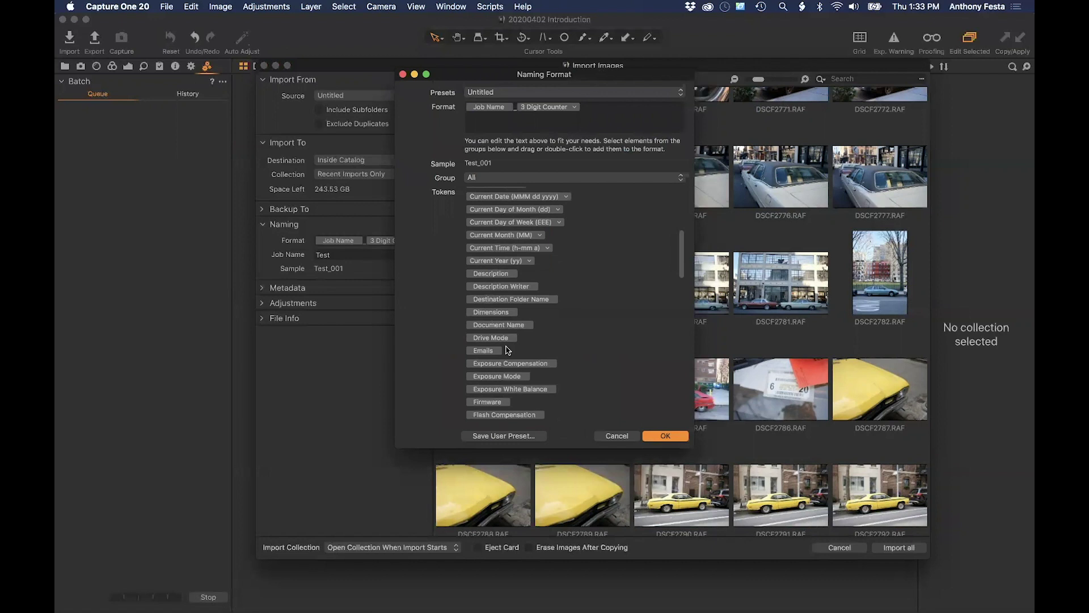
scroll(508, 349, down, 5)
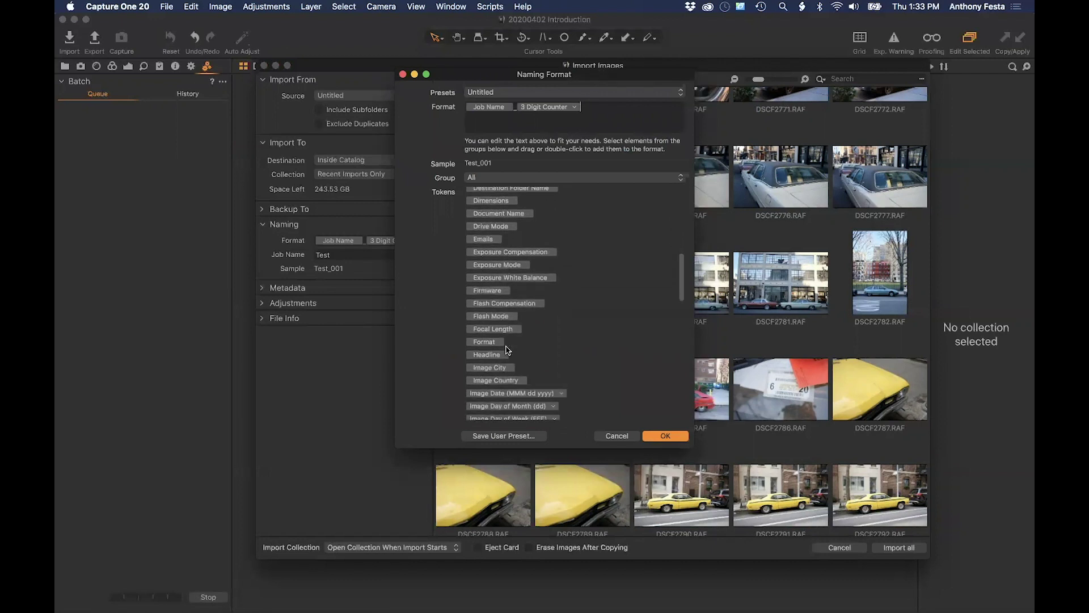
scroll(508, 349, down, 5)
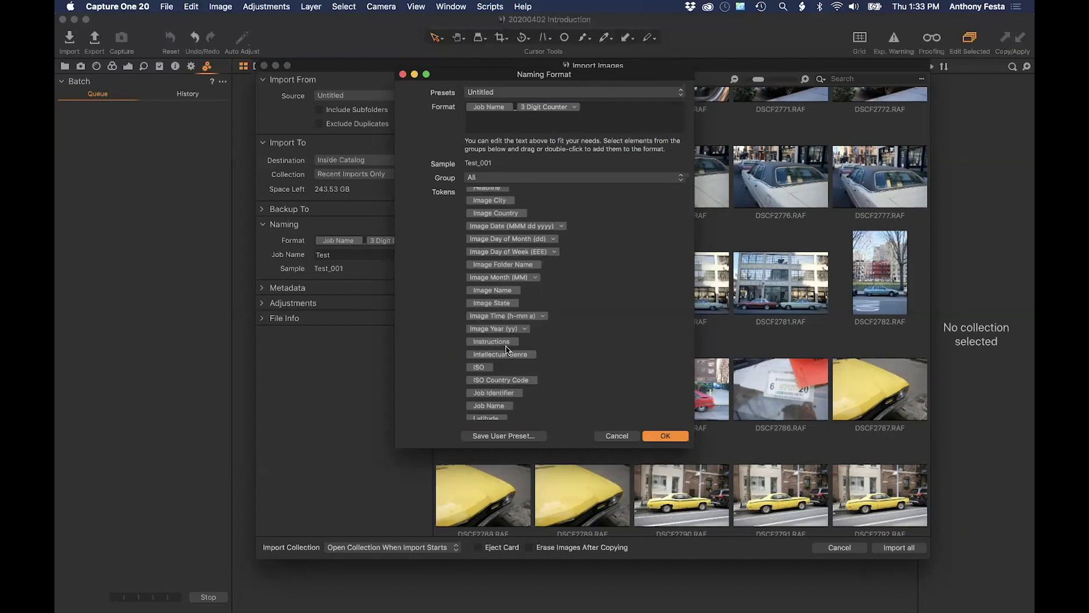
scroll(508, 349, up, 1)
scroll(508, 349, up, 10)
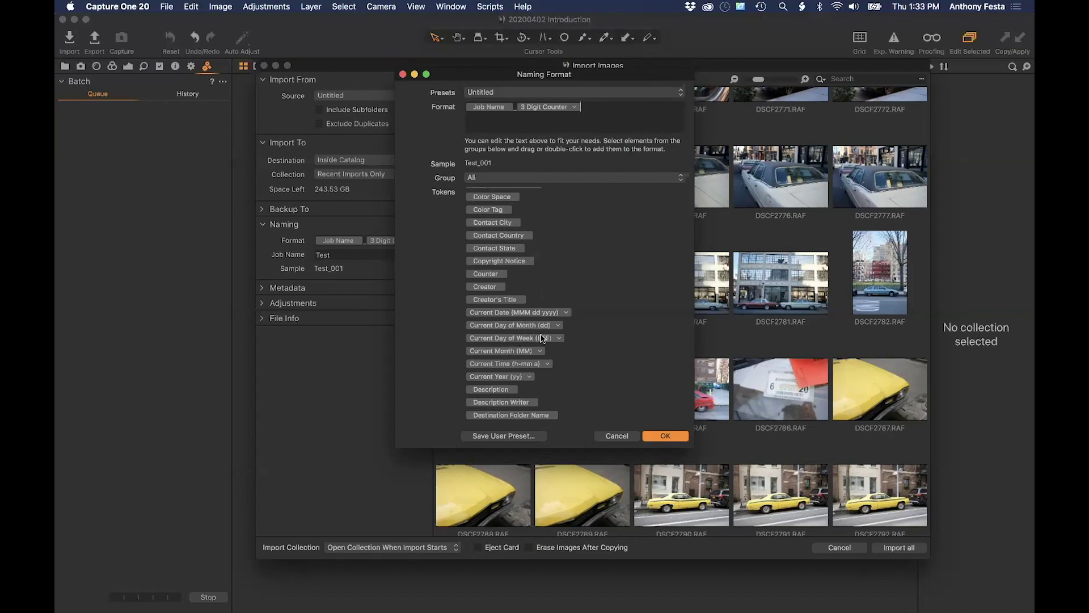
scroll(545, 376, down, 10)
scroll(545, 376, down, 5)
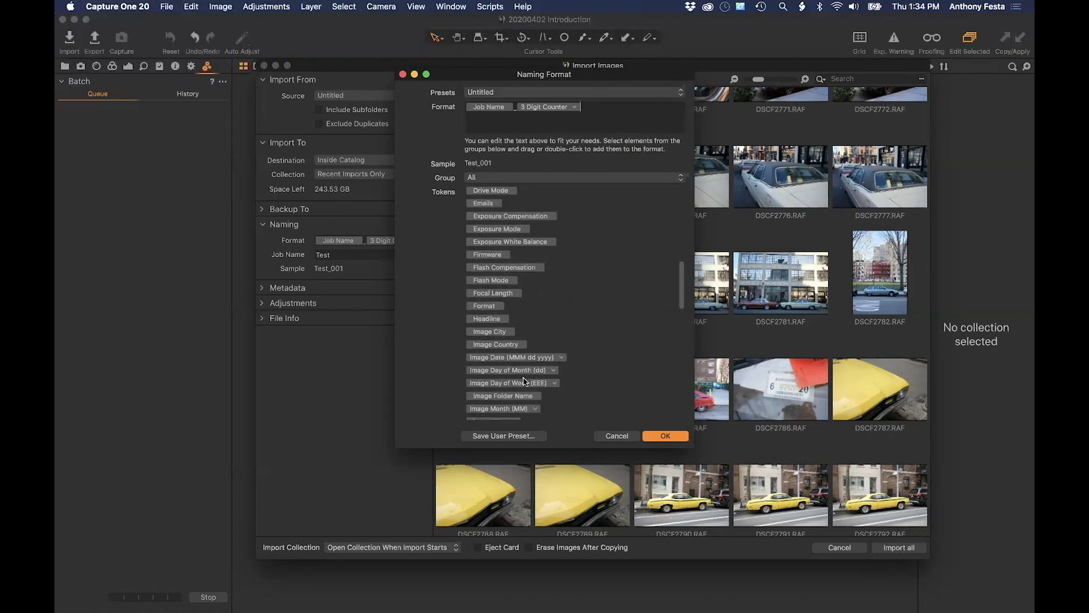
drag(499, 358, 515, 108)
click(516, 107)
click(616, 108)
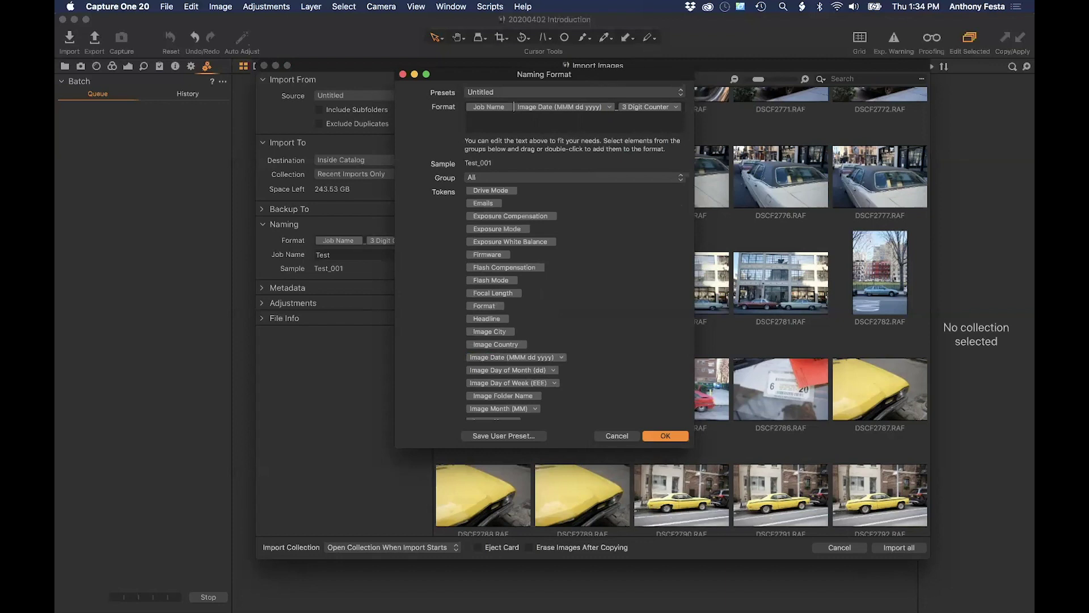
text(_)
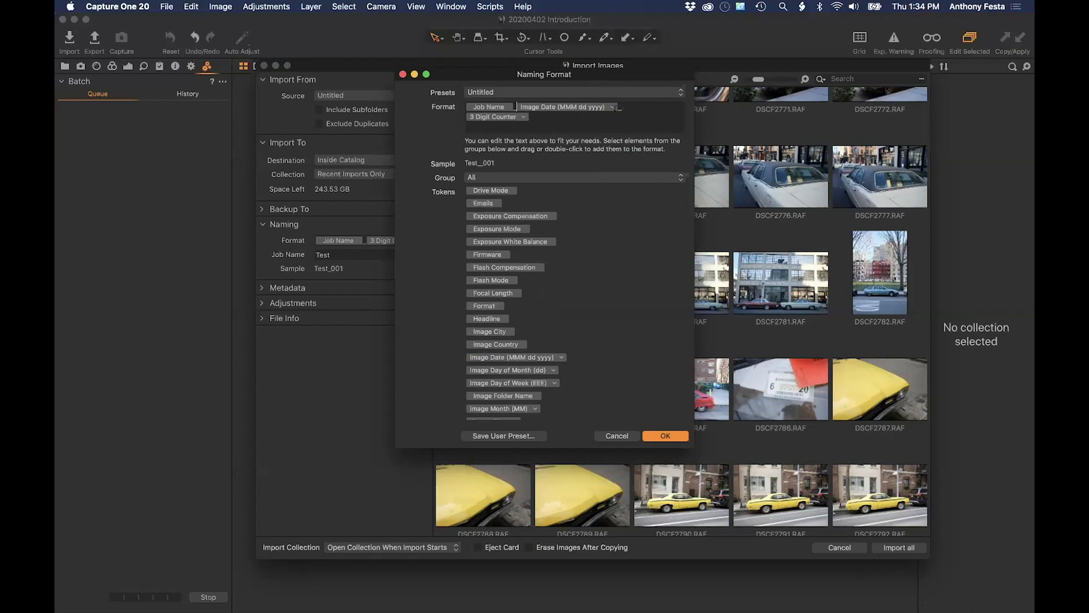
click(666, 436)
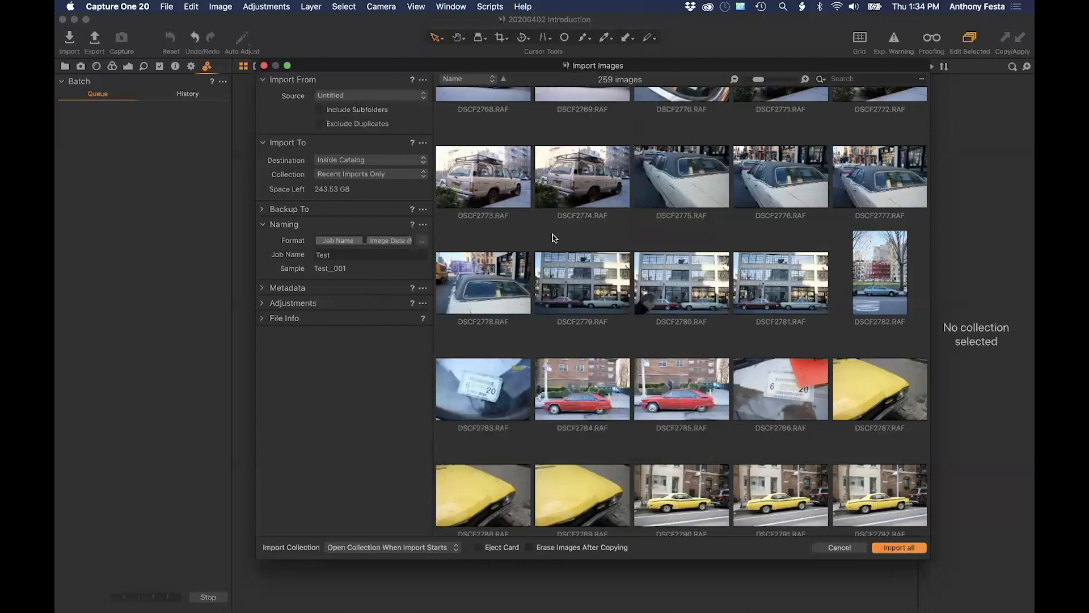
click(496, 190)
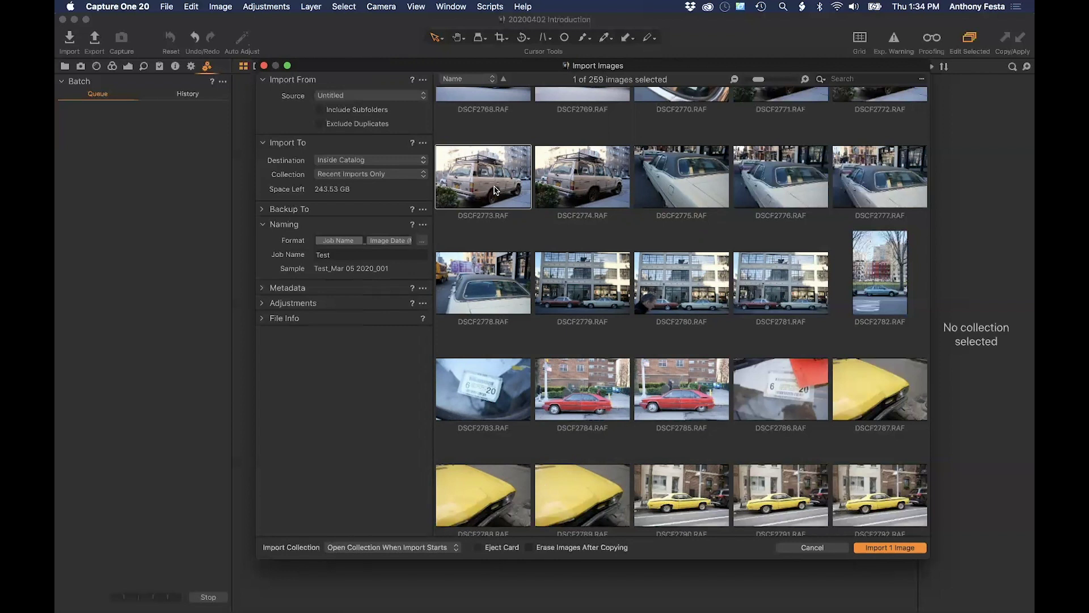
Step: Save the current naming format as the user preset "Job Name Image Date 3 Digit" and apply it
click(422, 240)
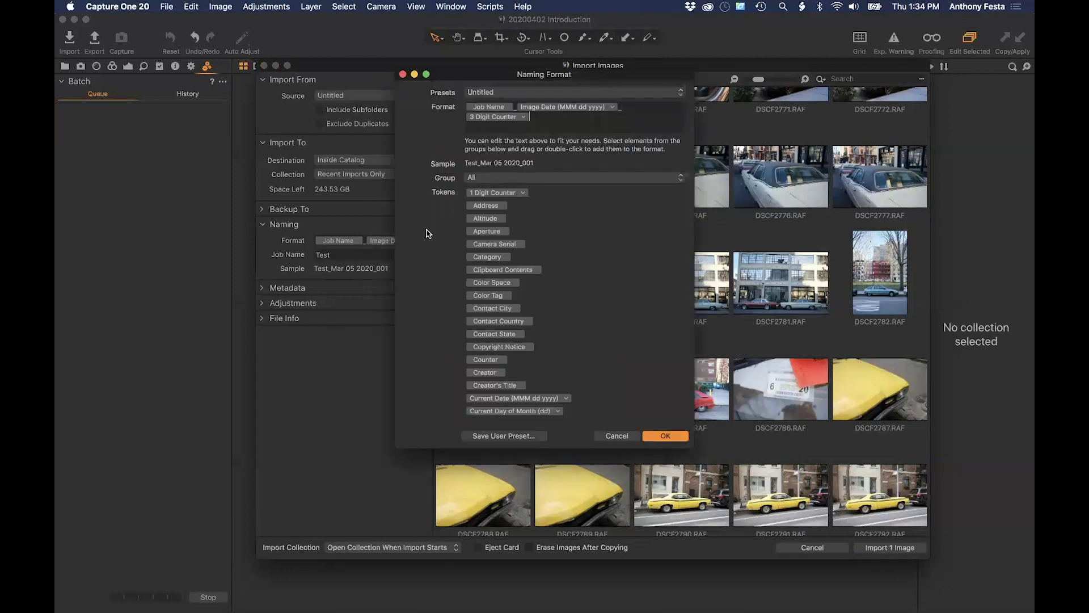
scroll(554, 310, down, 10)
scroll(555, 310, down, 10)
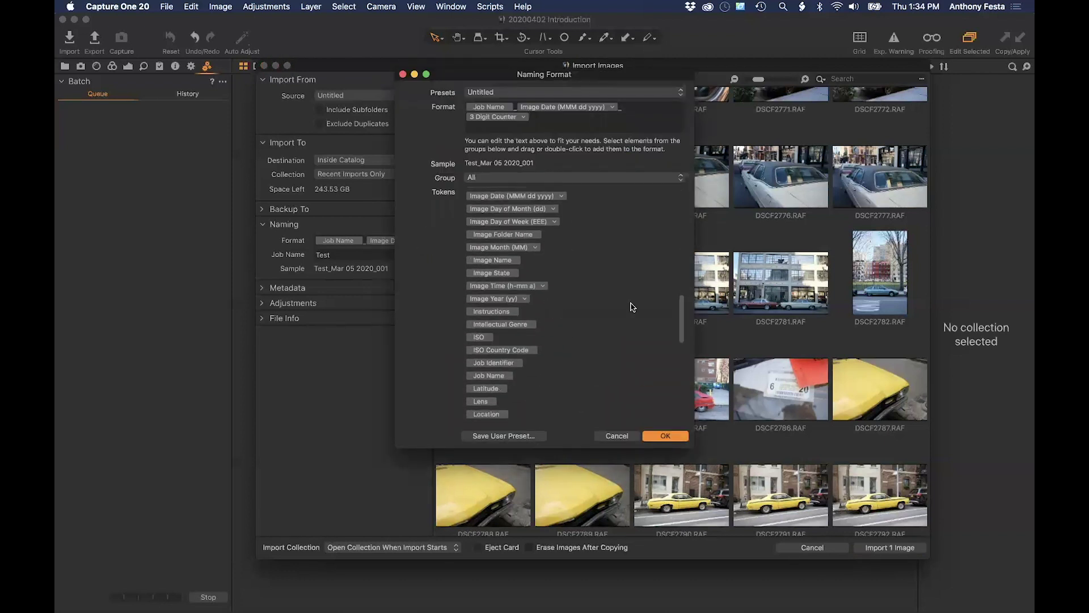
click(666, 92)
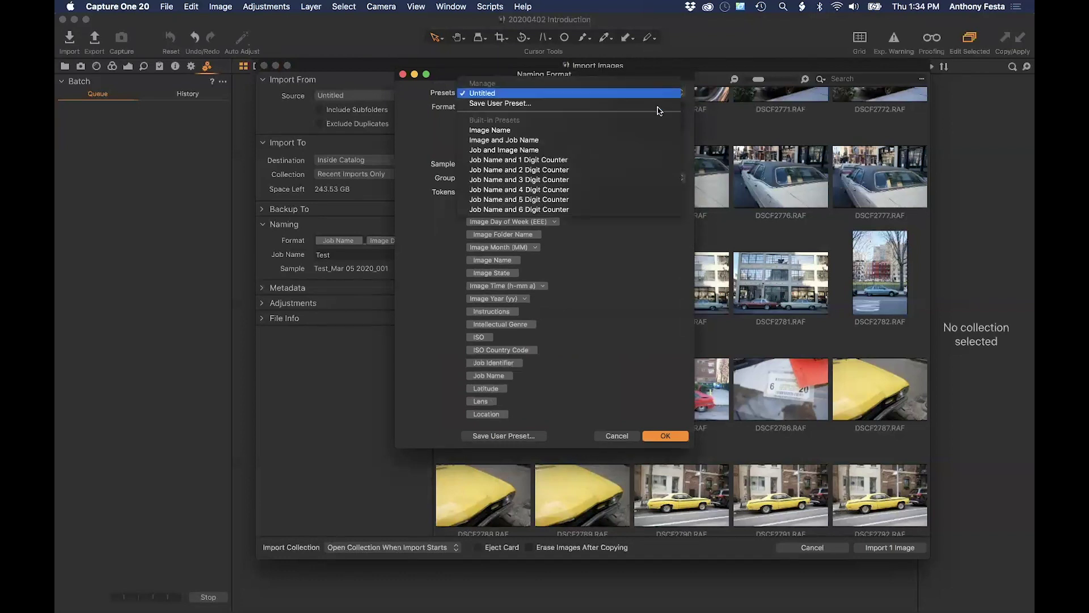
click(657, 105)
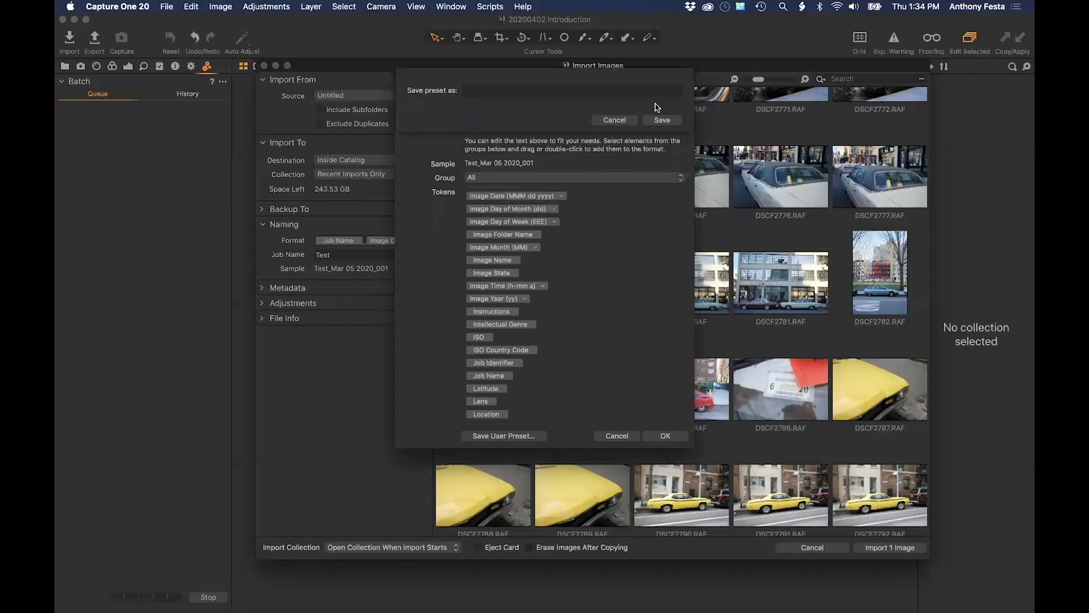
text(Job Name Image Date 3 Digit)
click(677, 121)
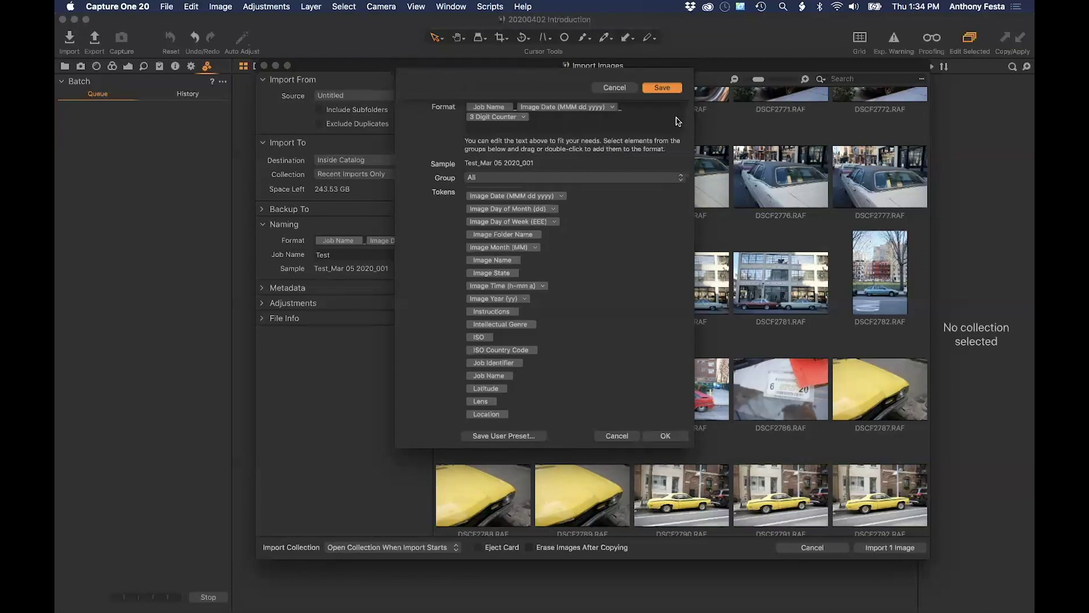
click(663, 434)
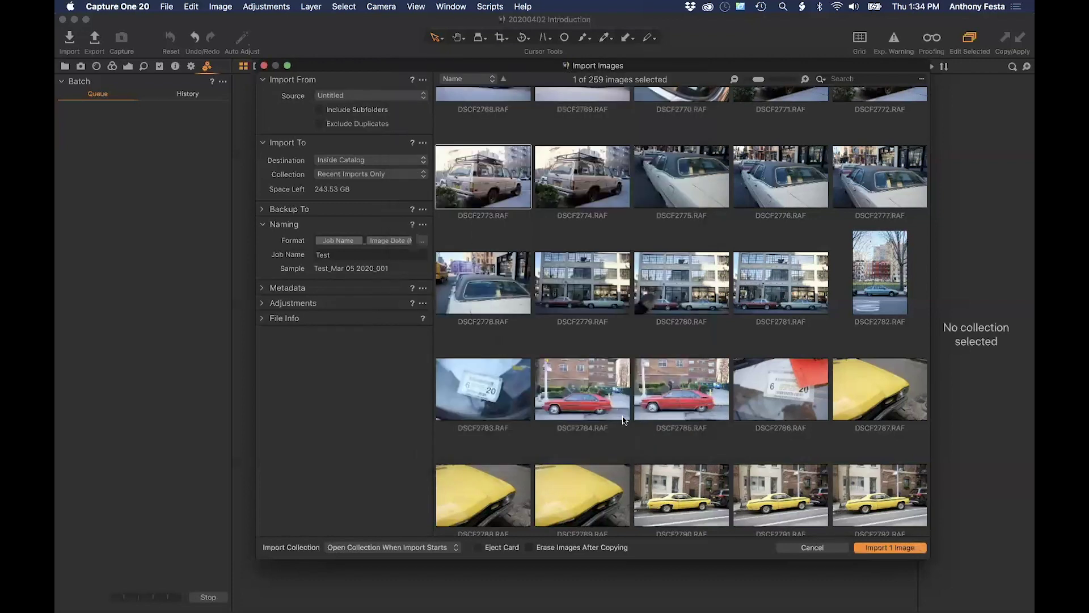
Step: Review the user and built-in presets available for the import naming format, keeping the current preset
click(422, 243)
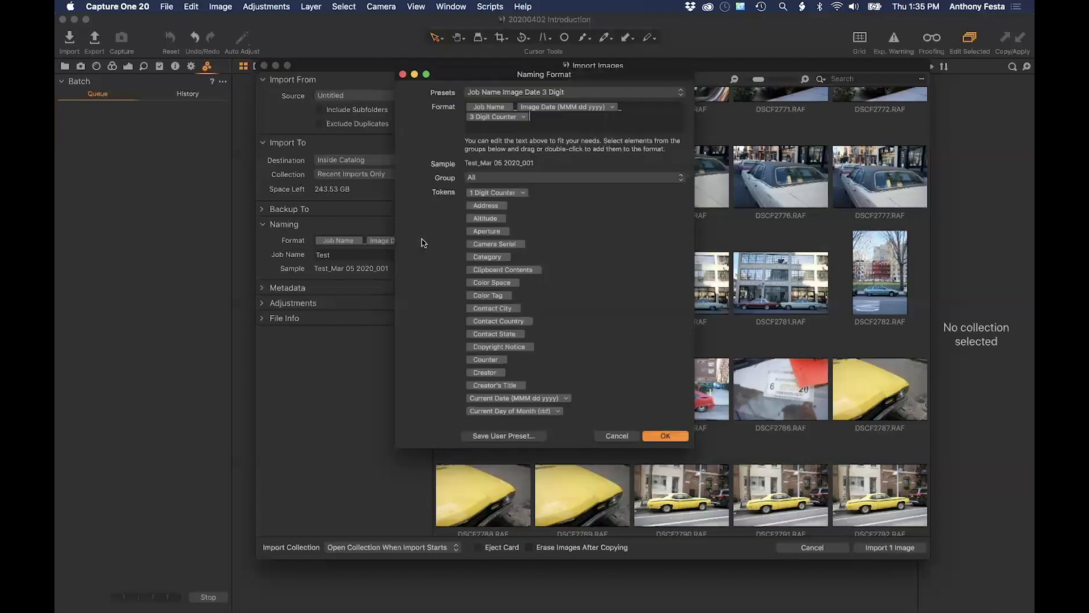
click(530, 94)
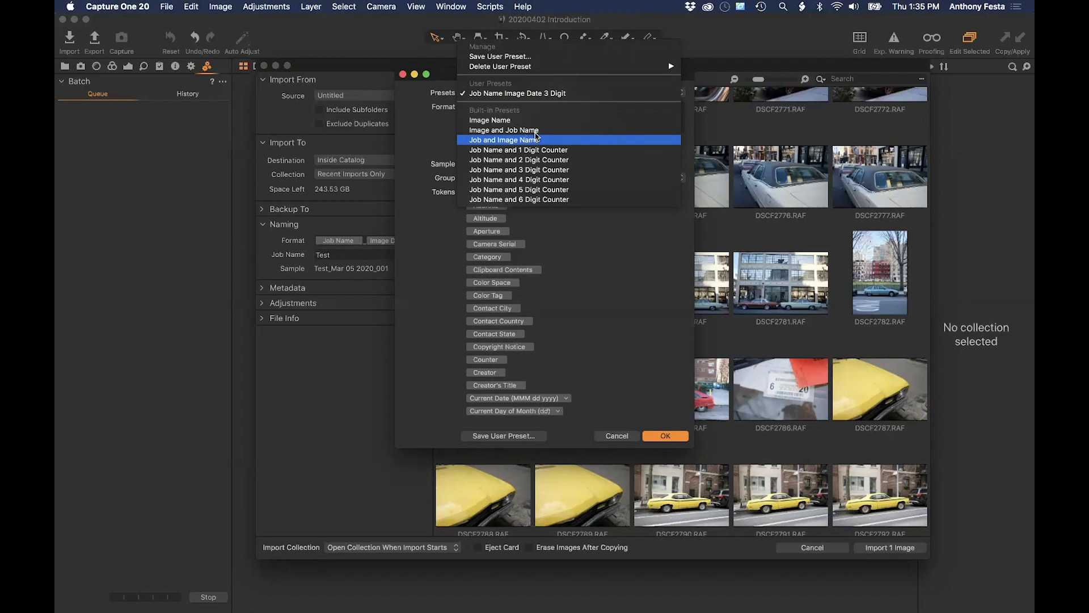
click(402, 136)
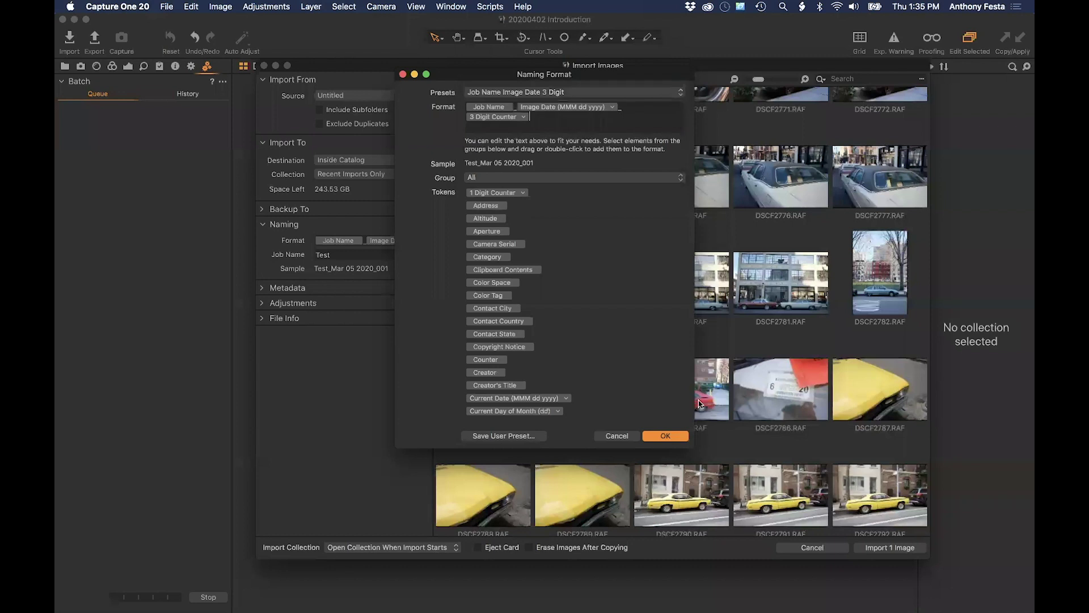
click(674, 438)
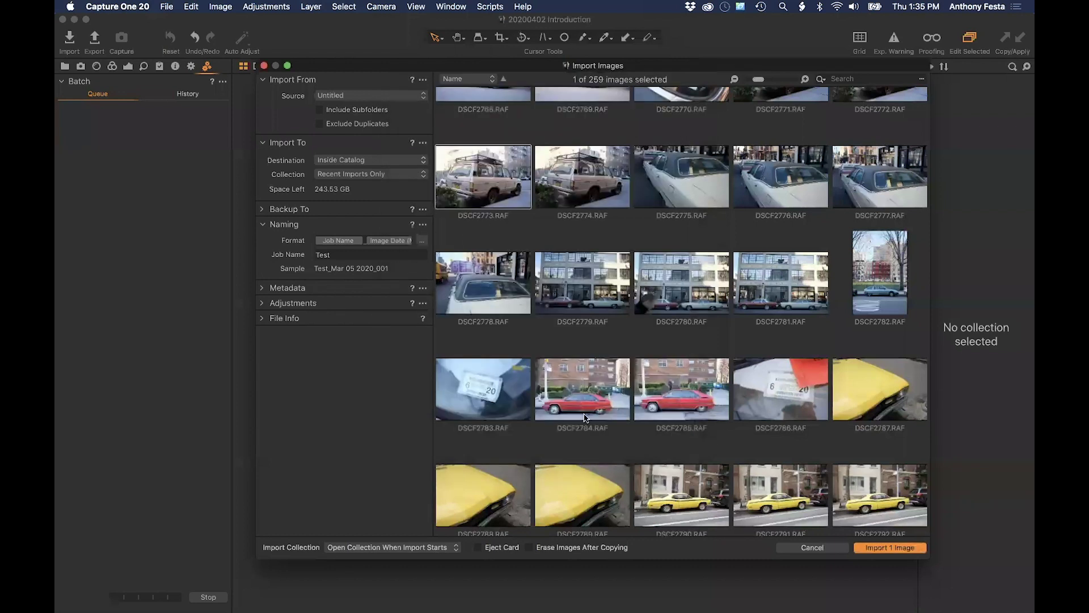
Step: Expand the Metadata, Adjustments and File Info sections of the import settings to review their options
click(261, 289)
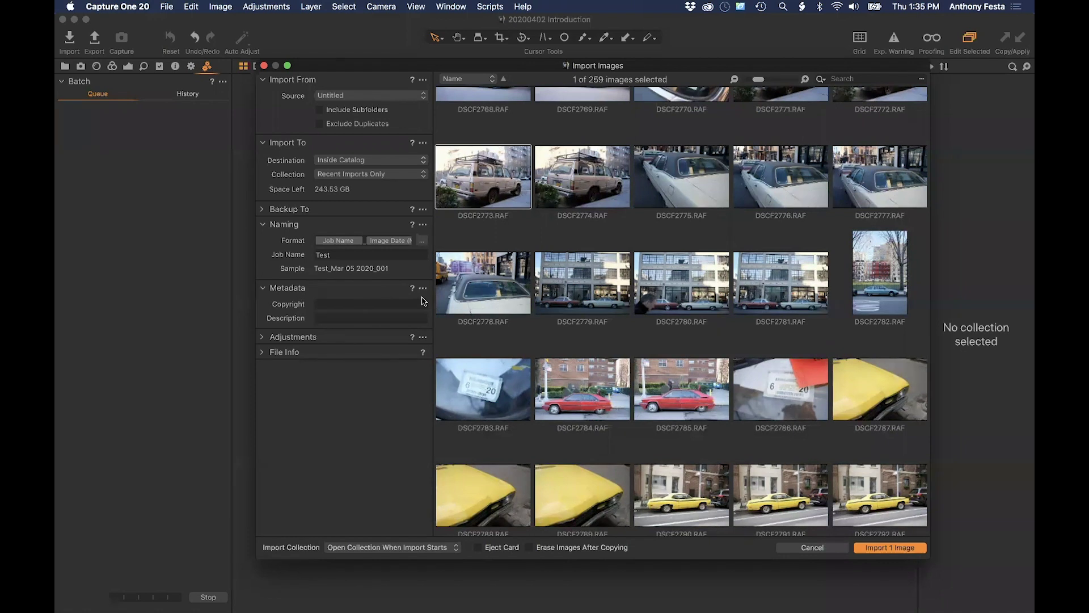
click(261, 337)
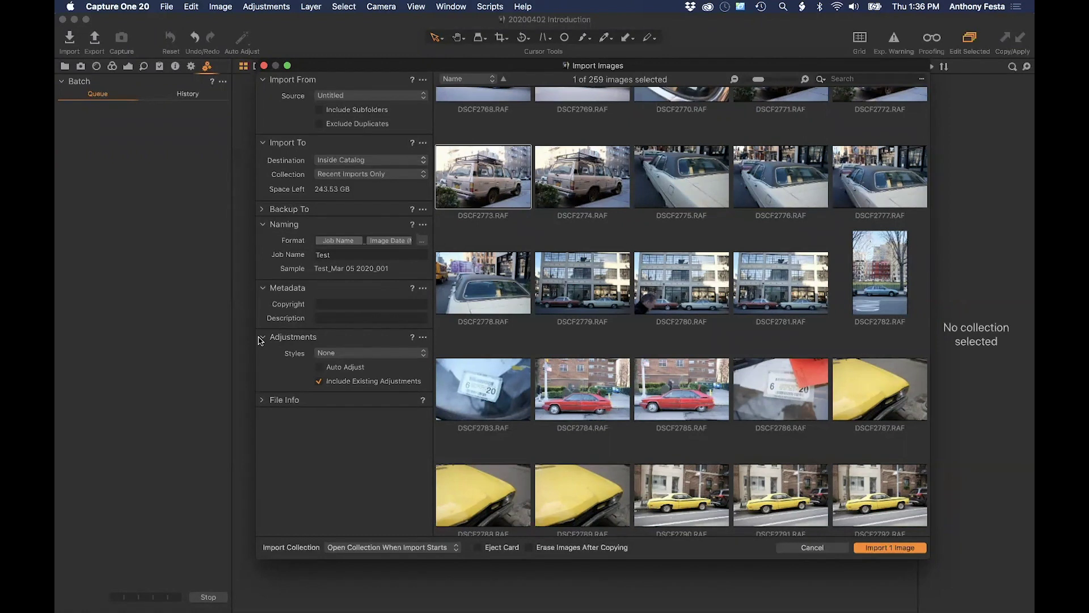
click(263, 401)
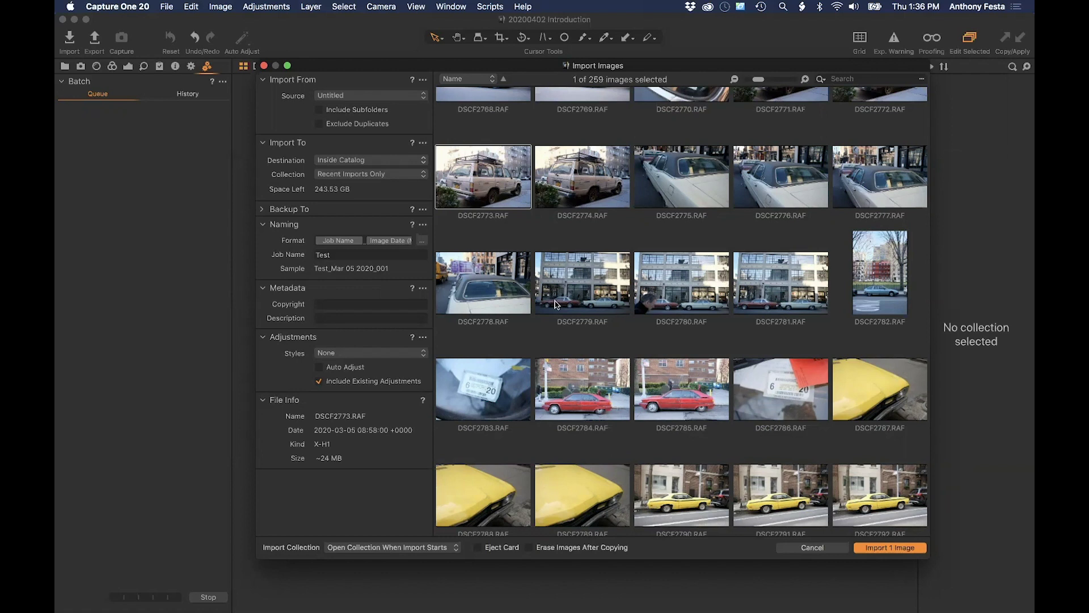
Step: Select DSCF2774, DSCF2777, DSCF2793, DSCF2795 and DSCF2797 together for import
click(597, 172)
super+click(857, 180)
scroll(760, 402, down, 2)
scroll(760, 401, down, 2)
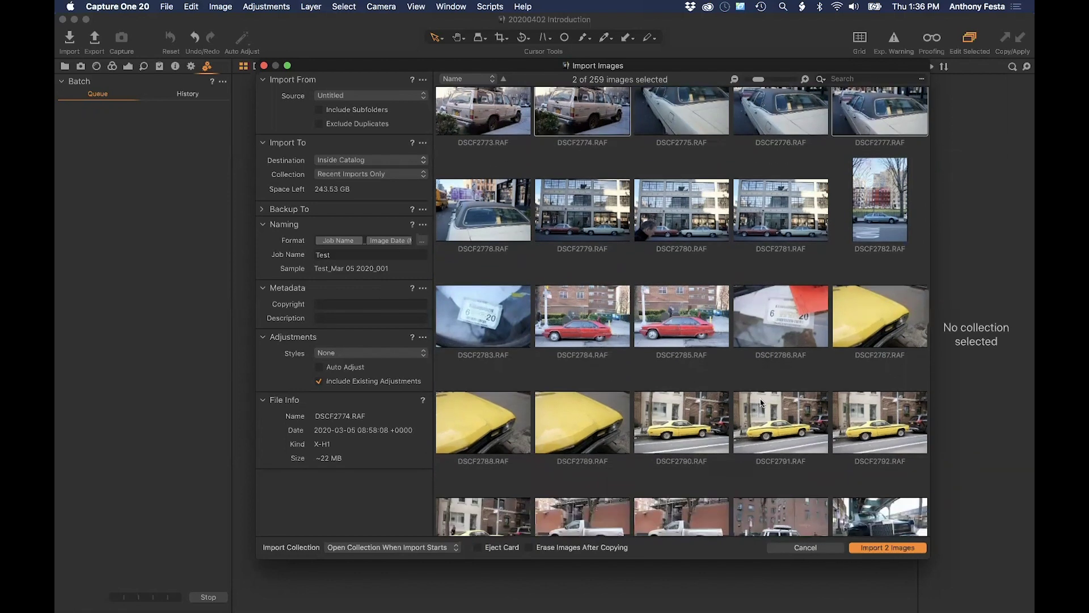
super+click(499, 484)
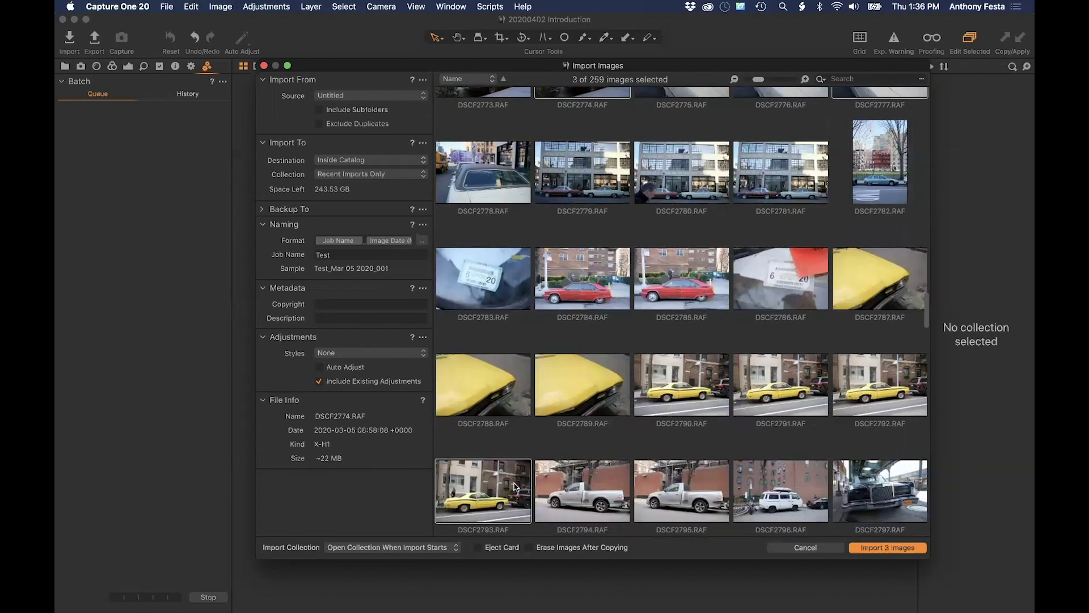
super+click(684, 487)
scroll(685, 485, down, 5)
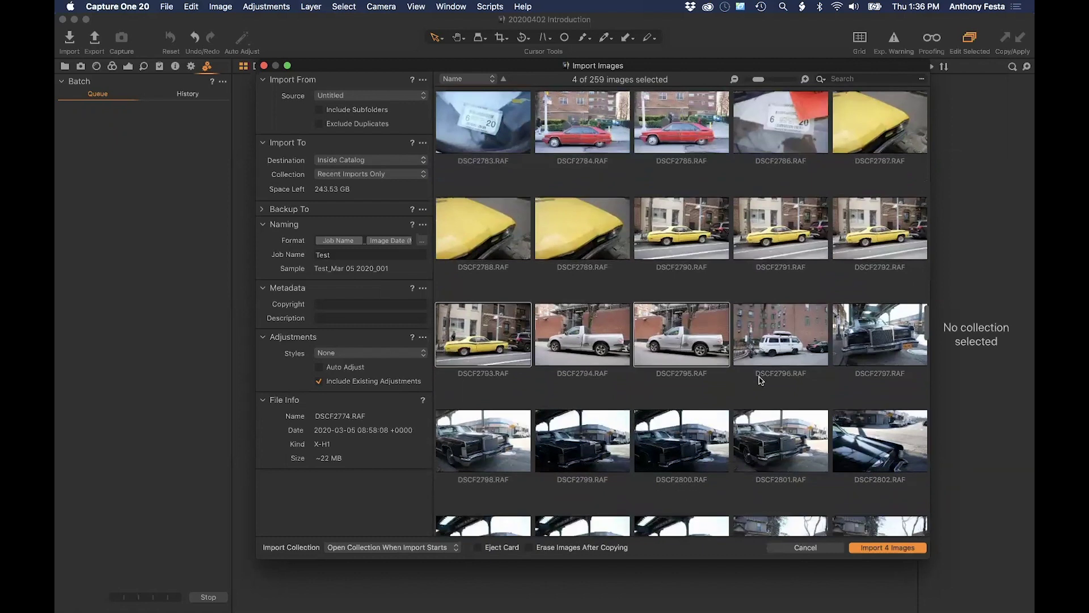
super+click(871, 352)
scroll(869, 351, down, 6)
scroll(869, 351, down, 2)
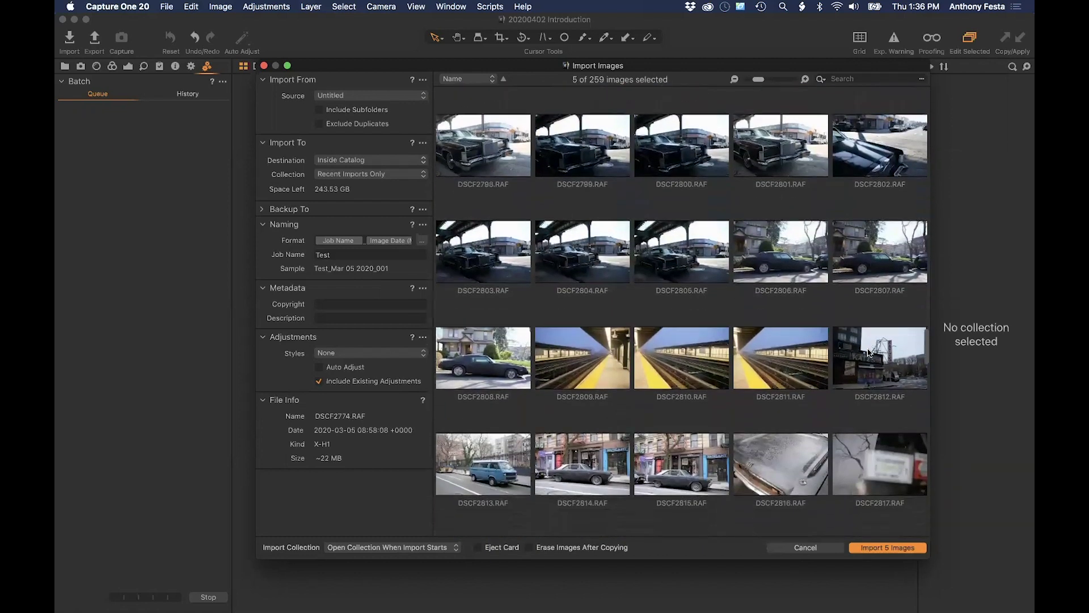
Step: Add DSCF2805, DSCF2808, DSCF2809 and DSCF2815 to the selection and import all the selected images into the catalog
super+click(687, 251)
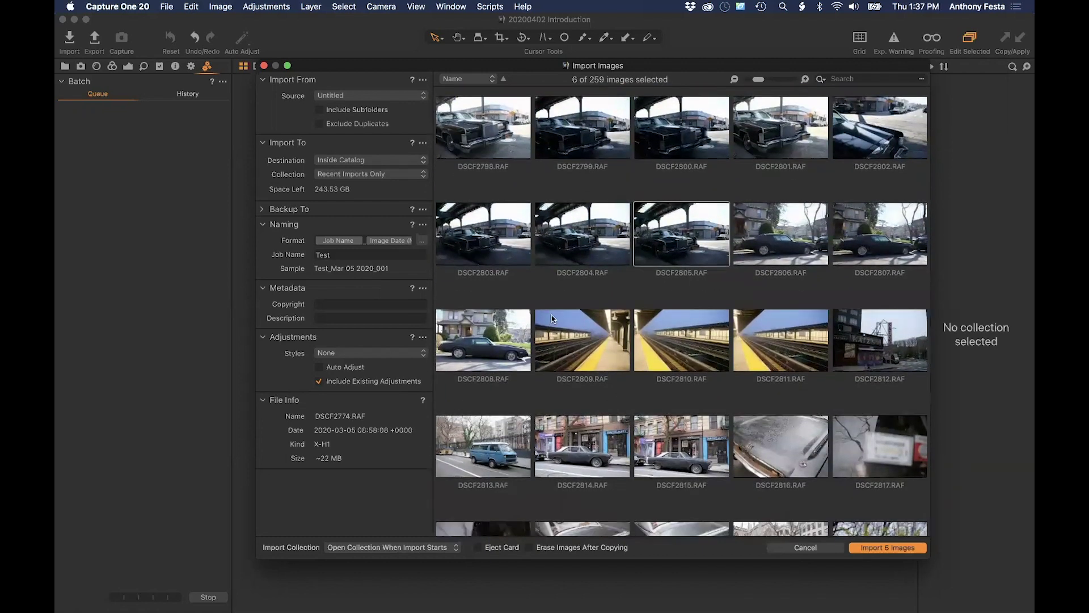
super+click(505, 340)
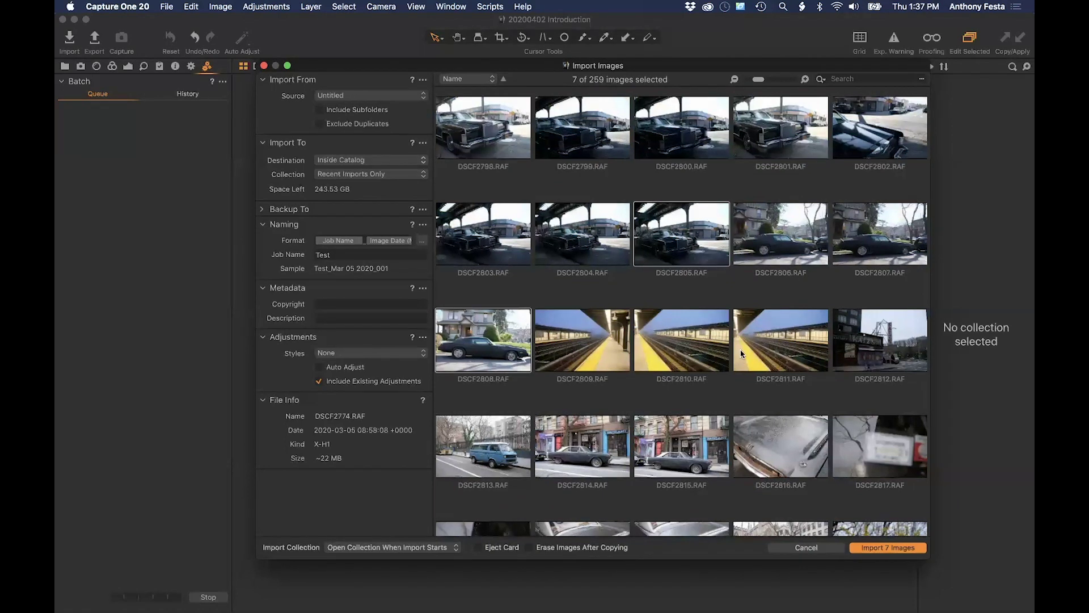
super+click(594, 357)
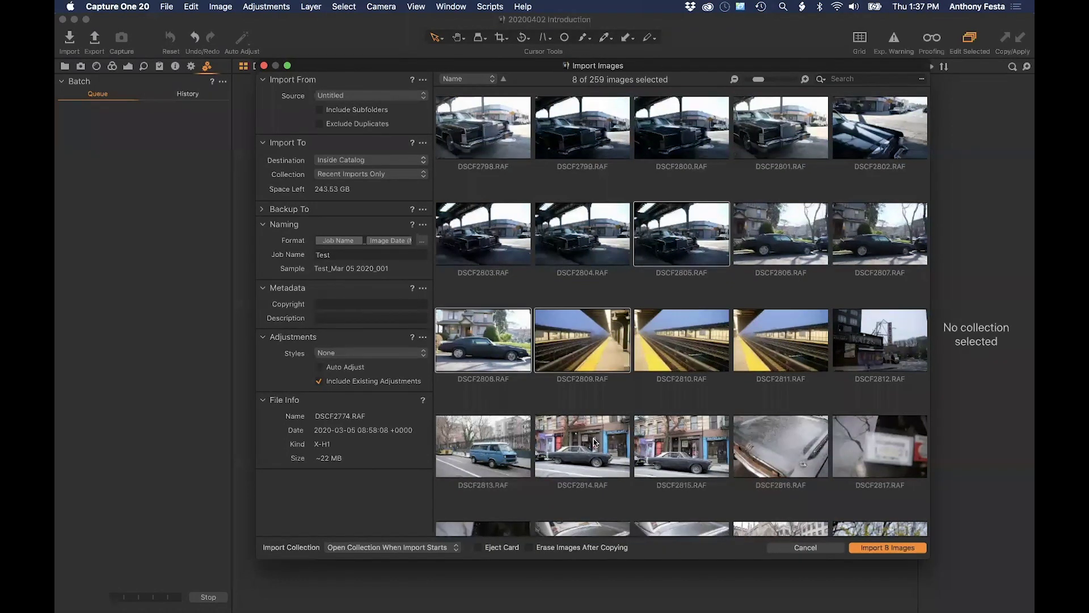
scroll(594, 357, down, 2)
super+click(679, 373)
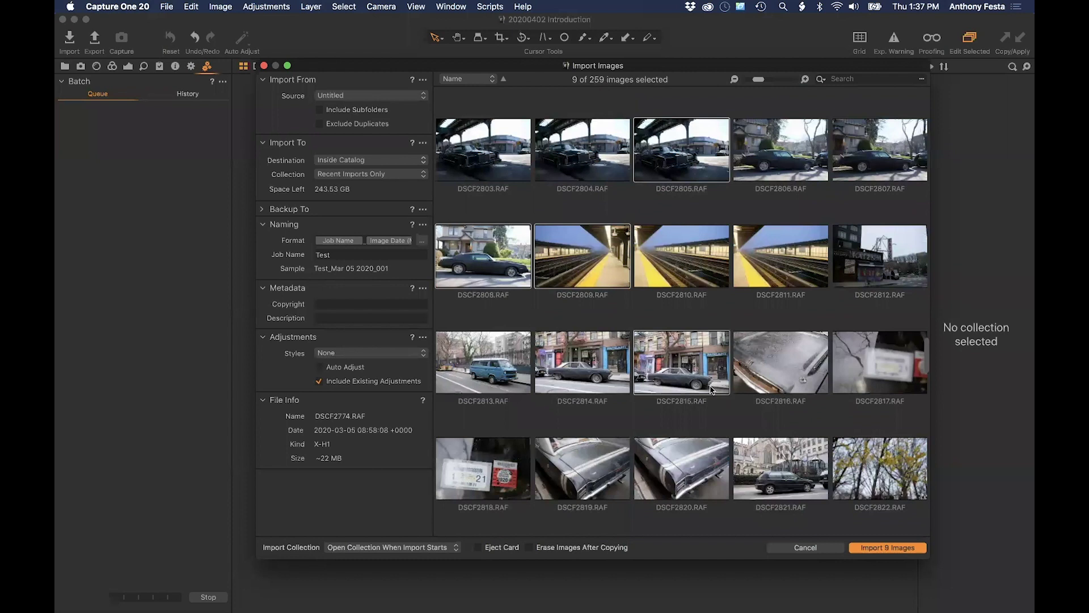
click(875, 548)
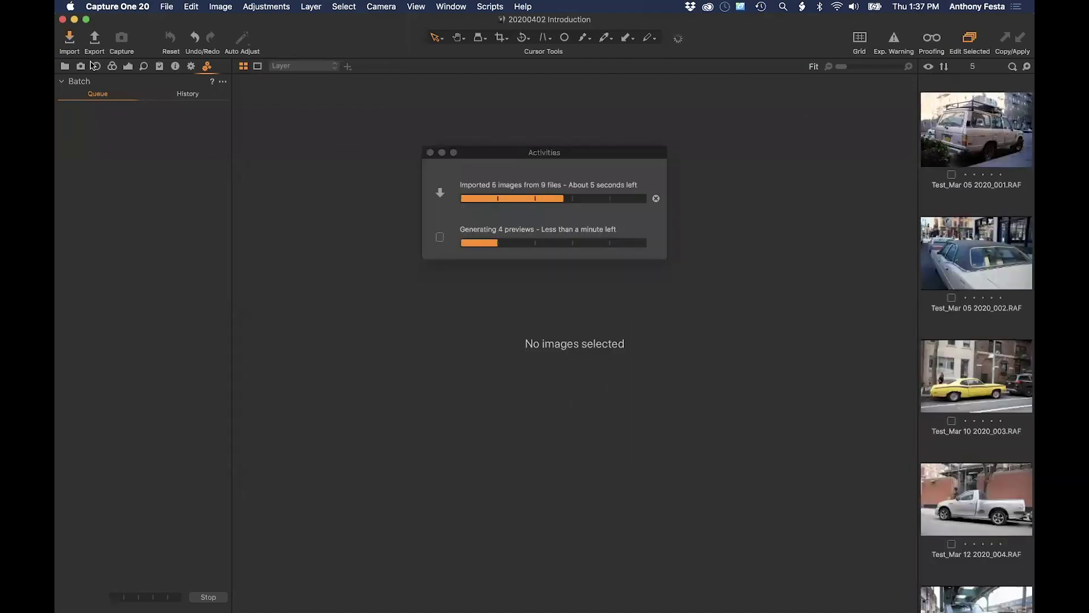
Step: Show the Library, dismiss the Activities window, and inspect the All Images, Recent Imports, Recent Captures and Trash collections
click(66, 67)
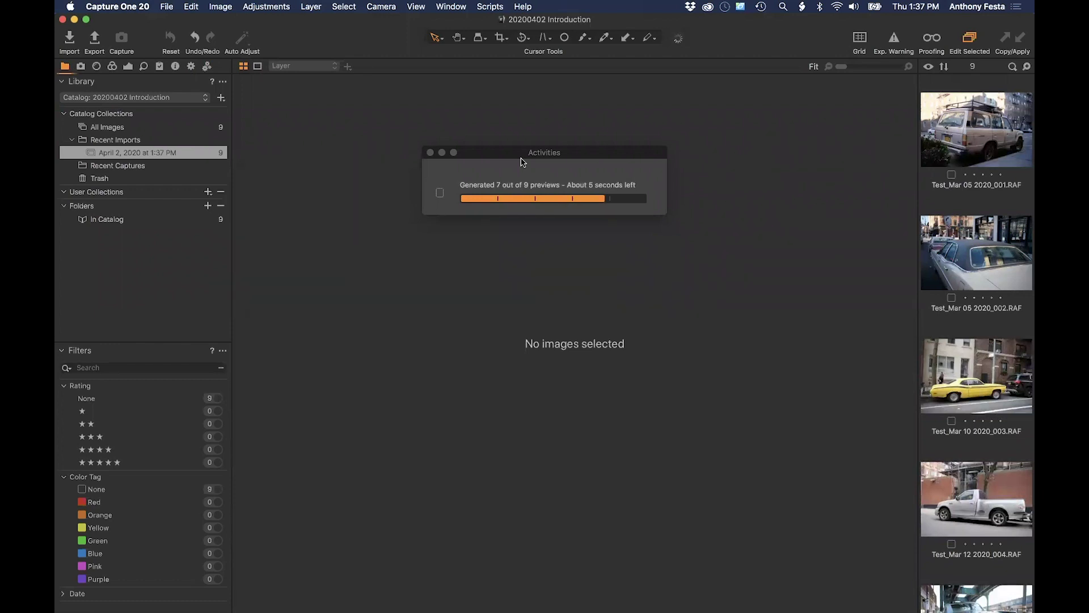
click(430, 152)
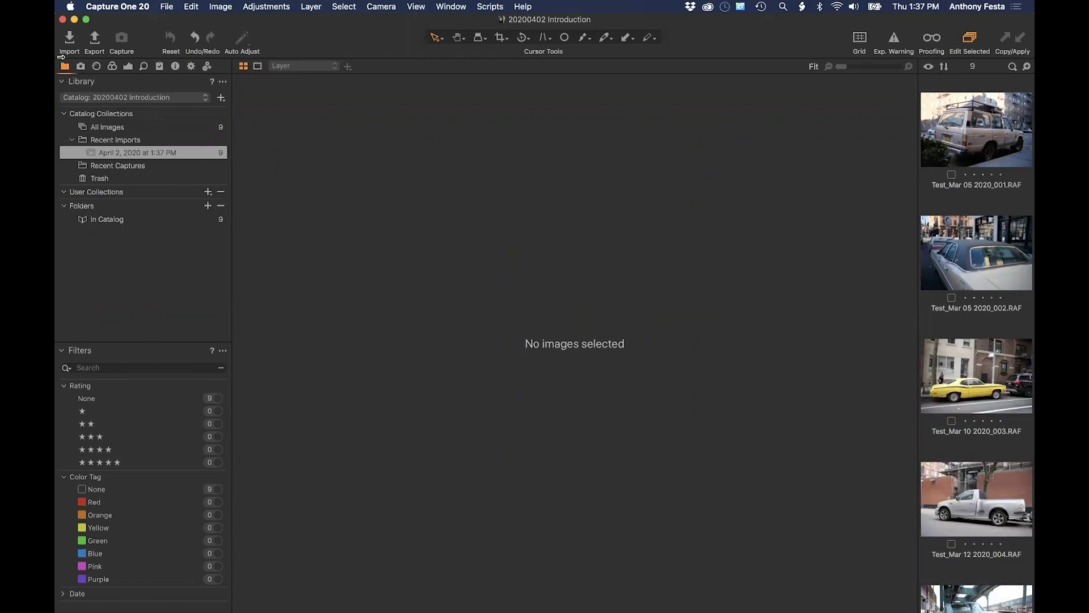
click(105, 128)
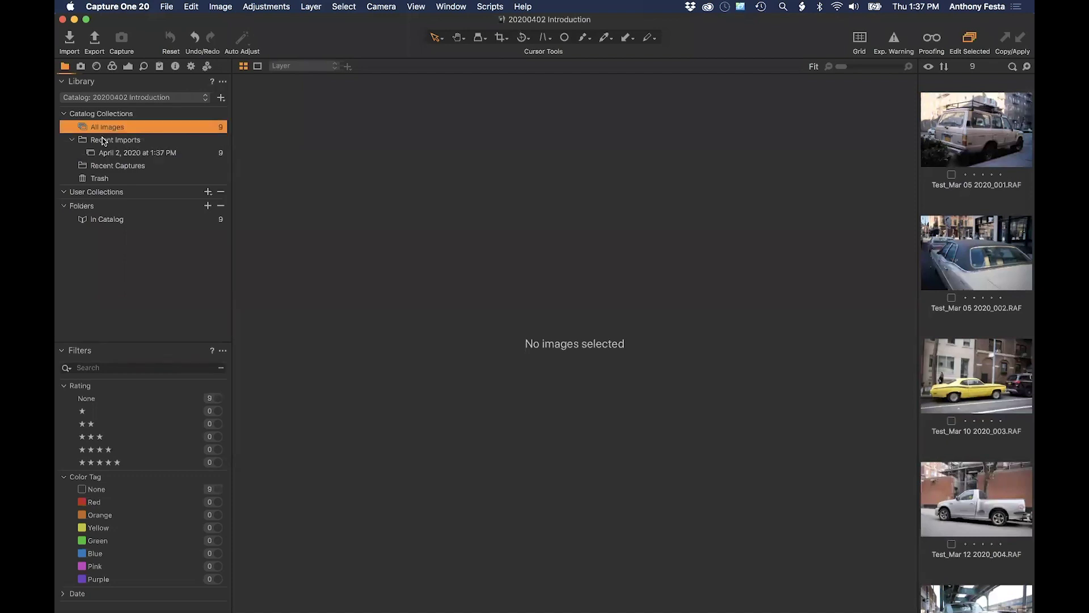
click(105, 141)
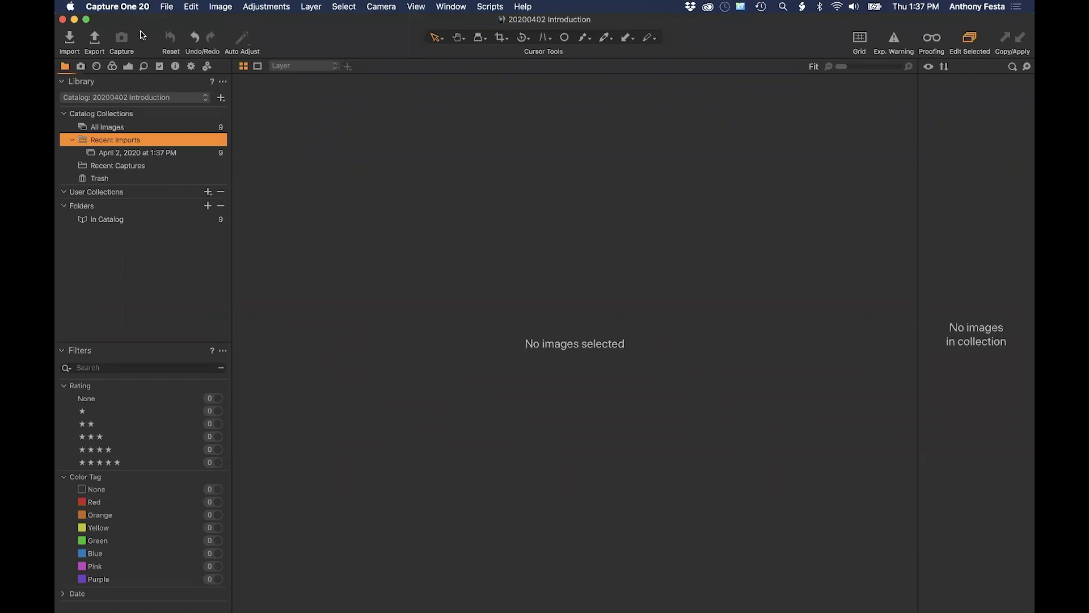
click(145, 152)
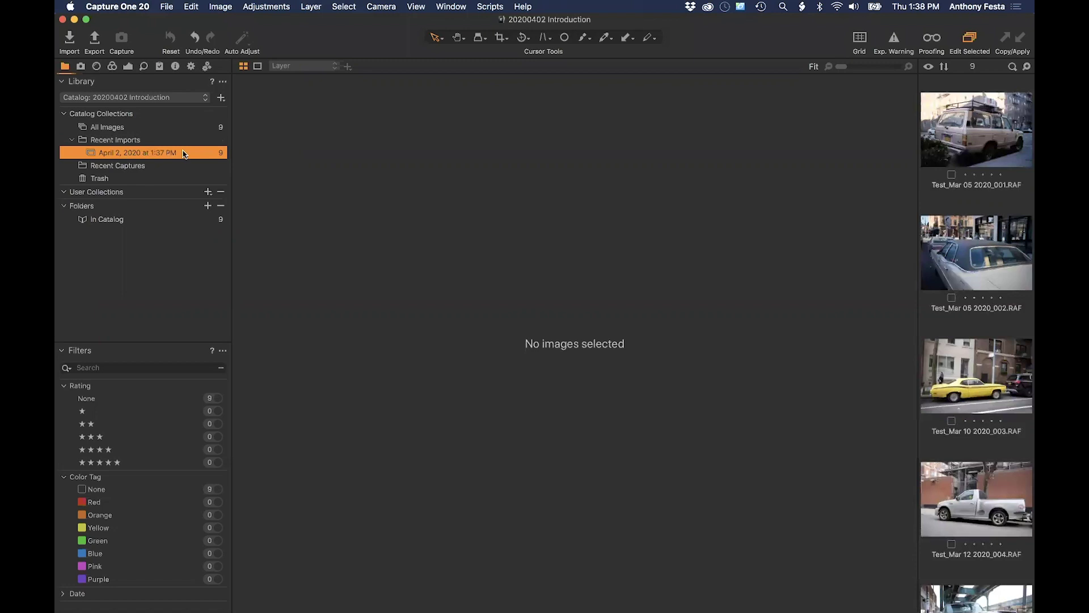
click(142, 167)
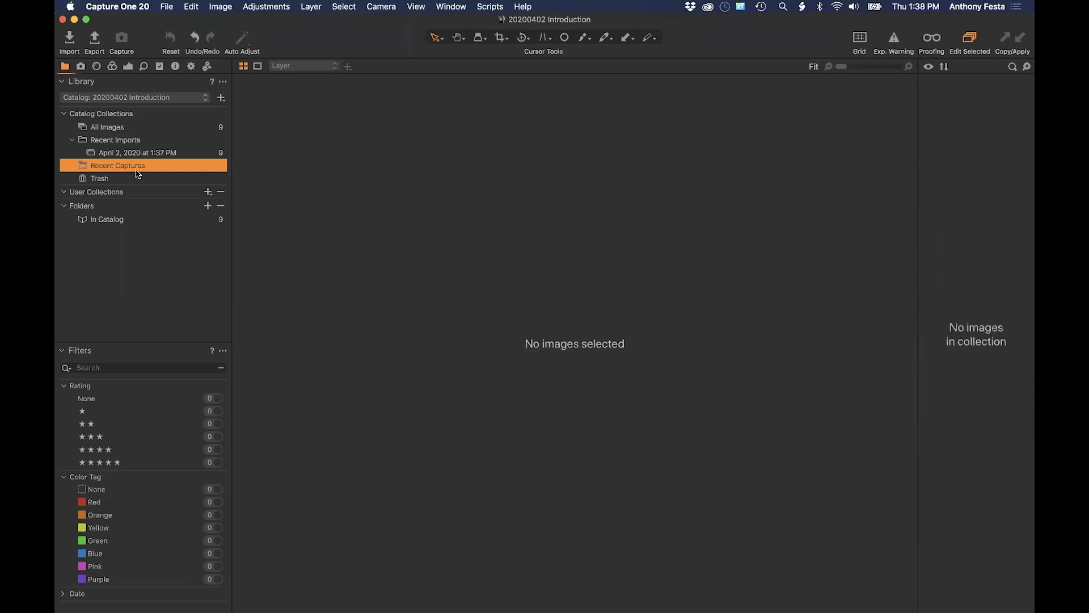
click(132, 180)
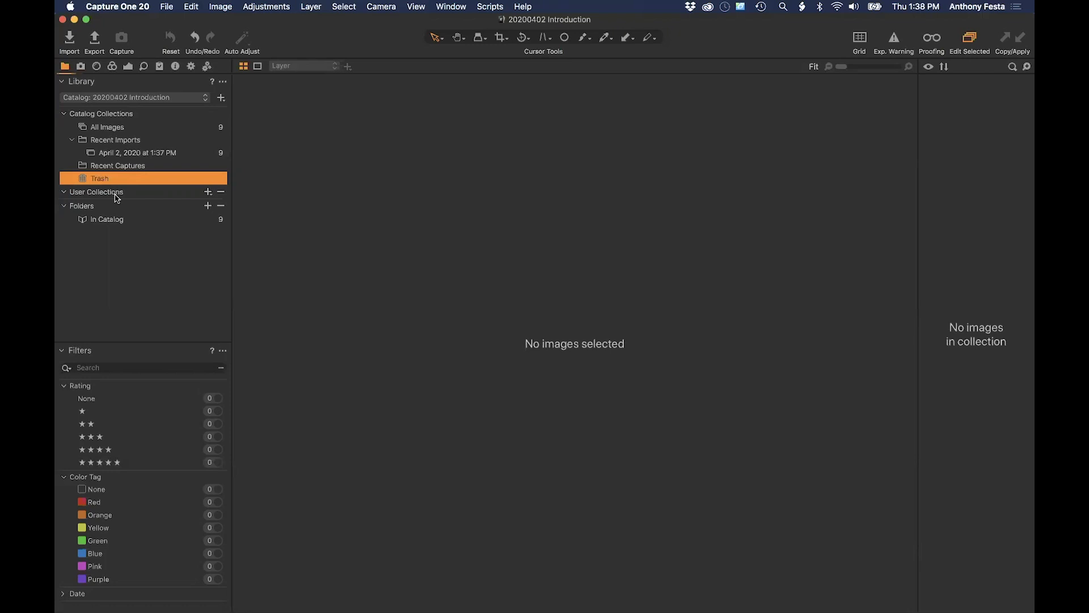
Step: Switch to Preview and read the Catalog Organizational Tools notes on albums, smart albums, projects and groups, then minimize the document
click(208, 193)
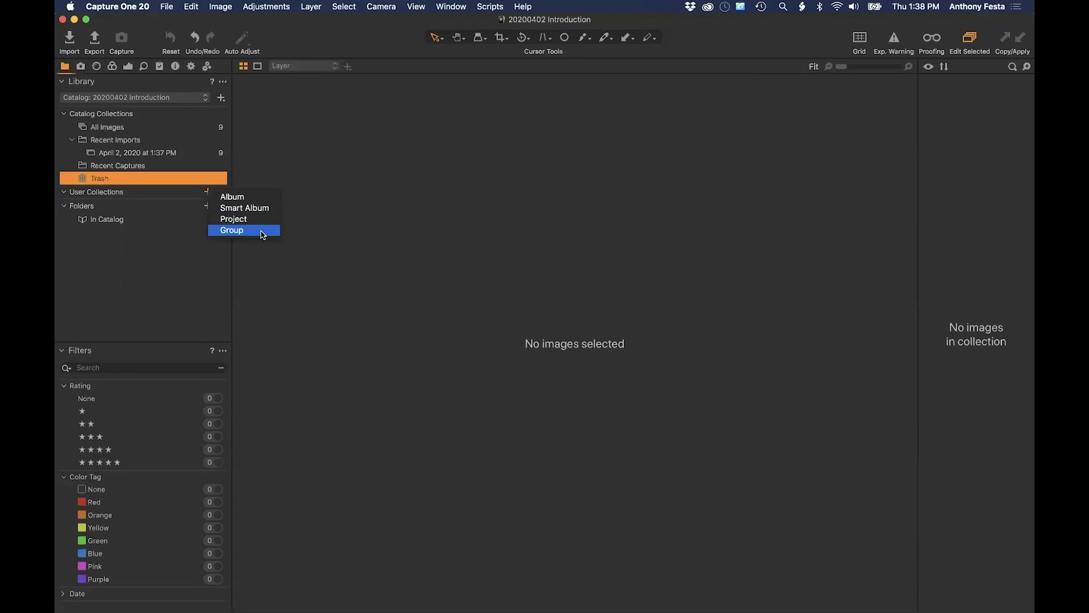
key(super+Tab)
key(super+Tab)
key(super+Tab)
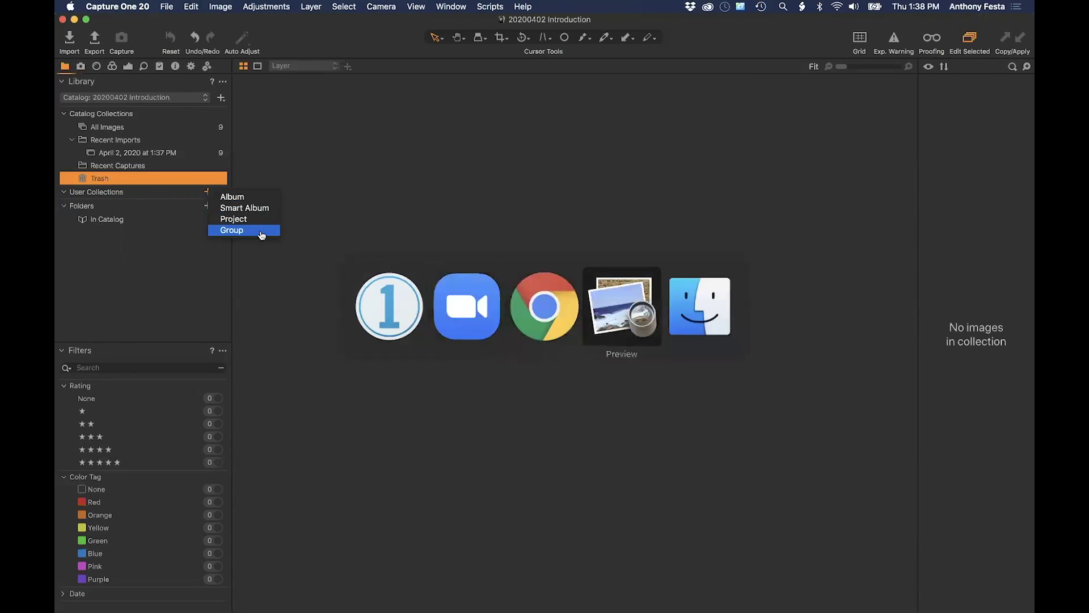
mouse_move(343, 611)
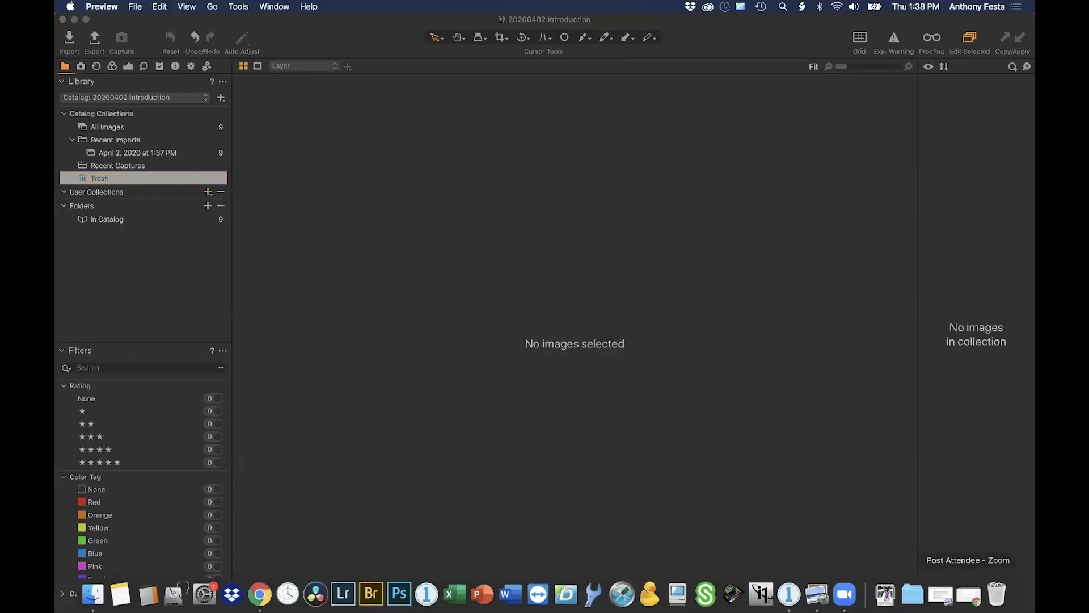
click(945, 595)
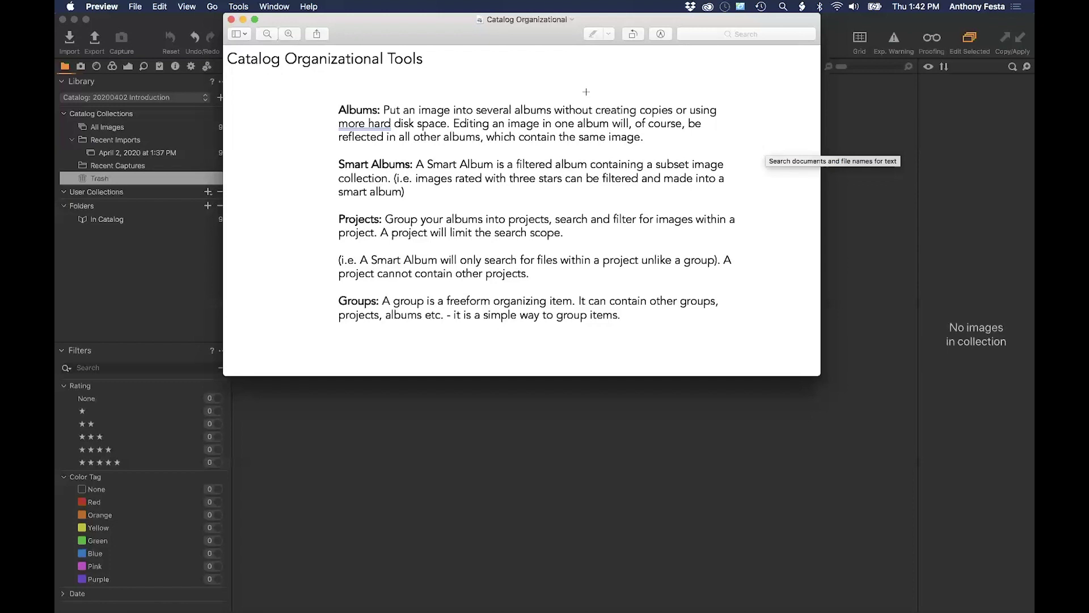
click(243, 20)
Step: Create an album named "Trucks" under User Collections
click(208, 193)
click(210, 196)
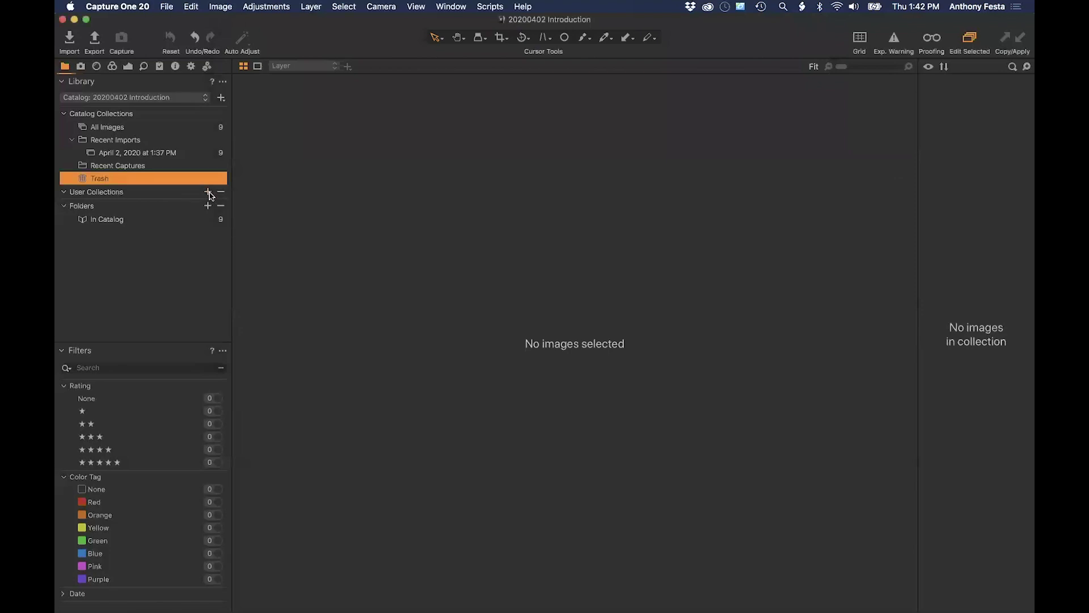
click(177, 158)
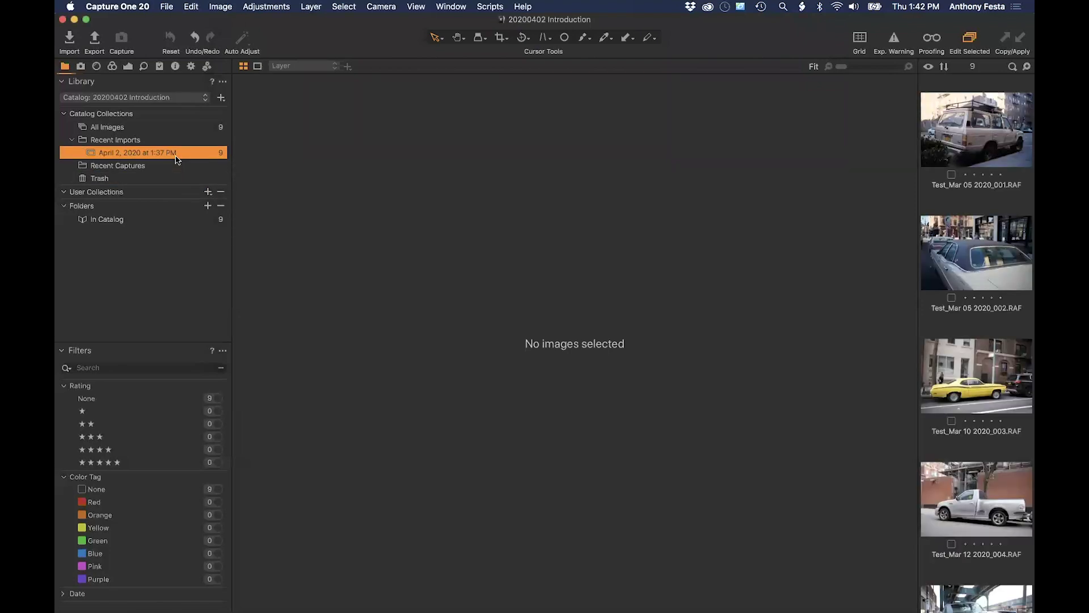
click(209, 192)
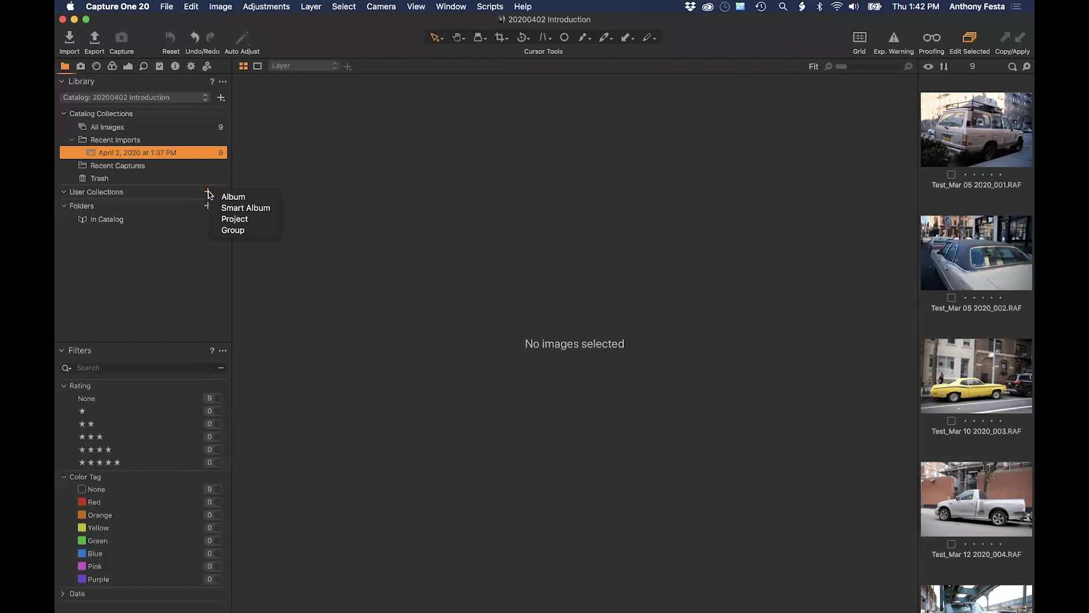
key(Escape)
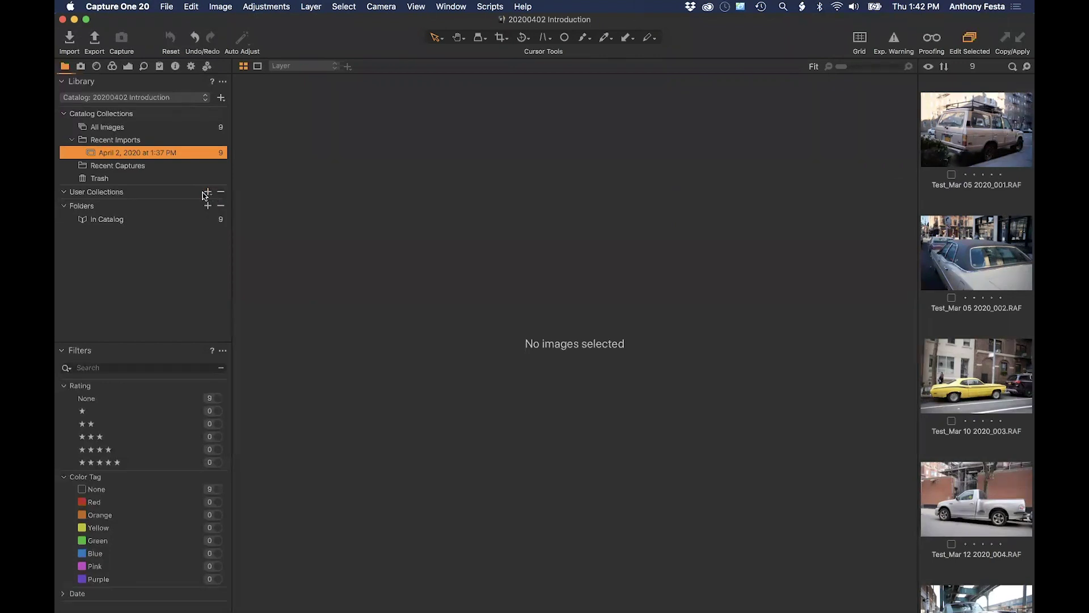
click(207, 193)
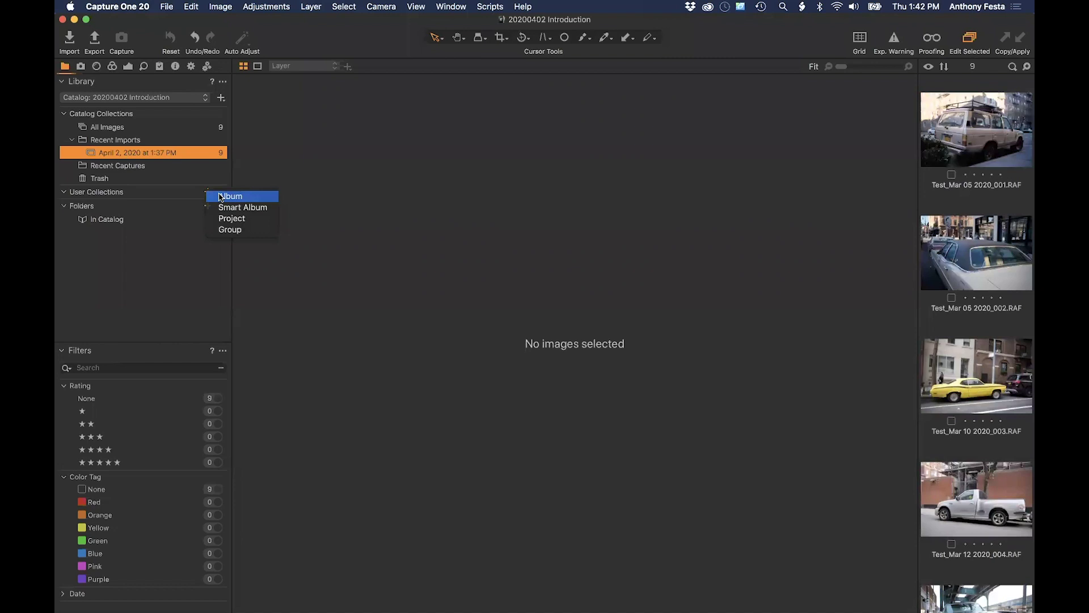
click(220, 197)
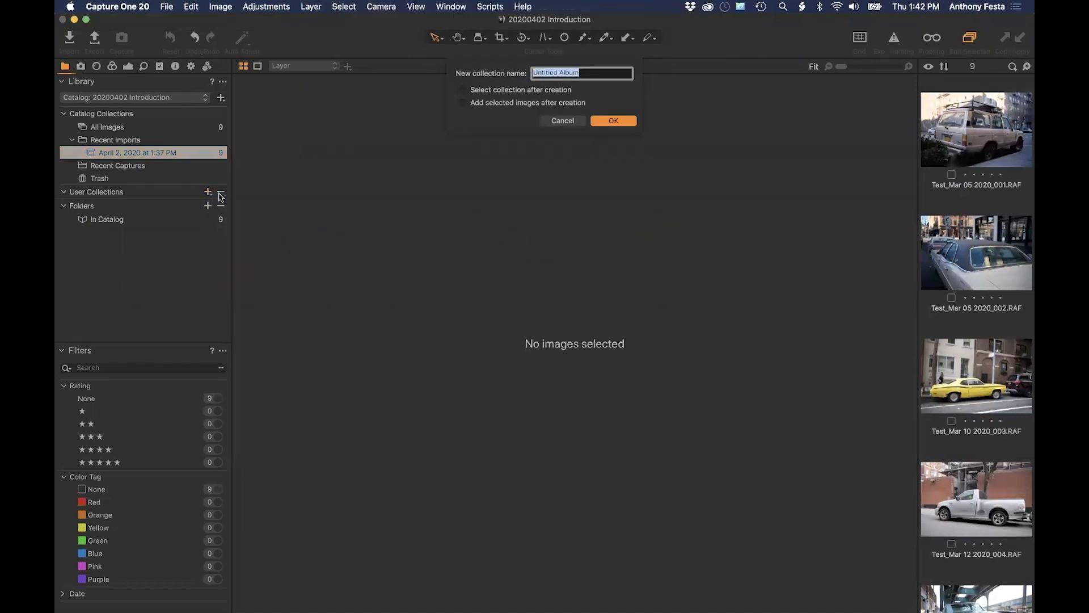
text(ruc)
click(610, 121)
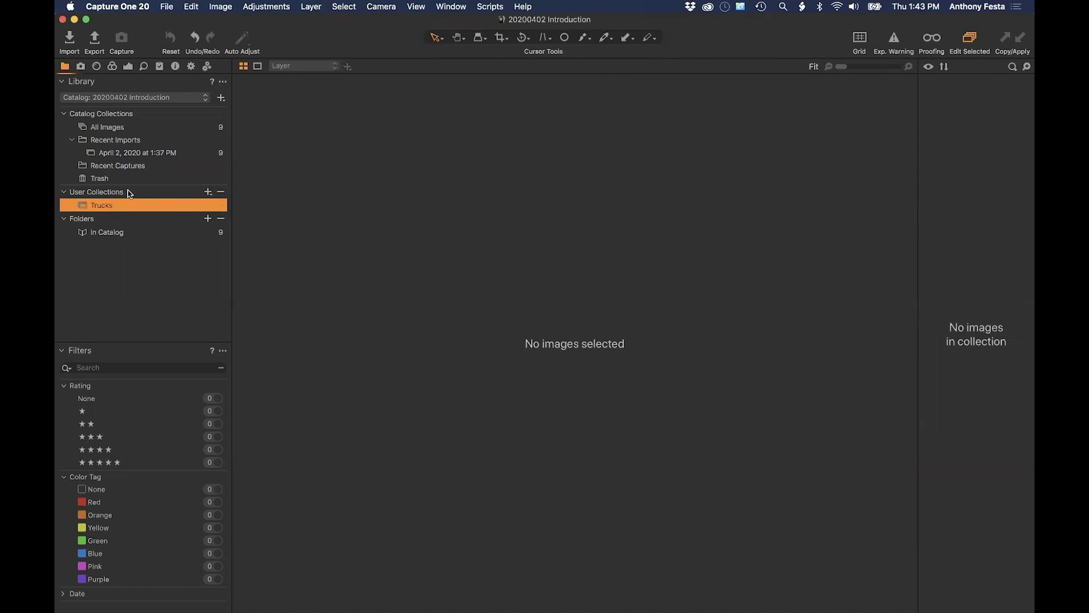
Step: Add Test_Mar 05 2020_001.RAF and Test_Mar 12 2020_004.RAF from the April 2 import to the Trucks album and view its contents
click(188, 153)
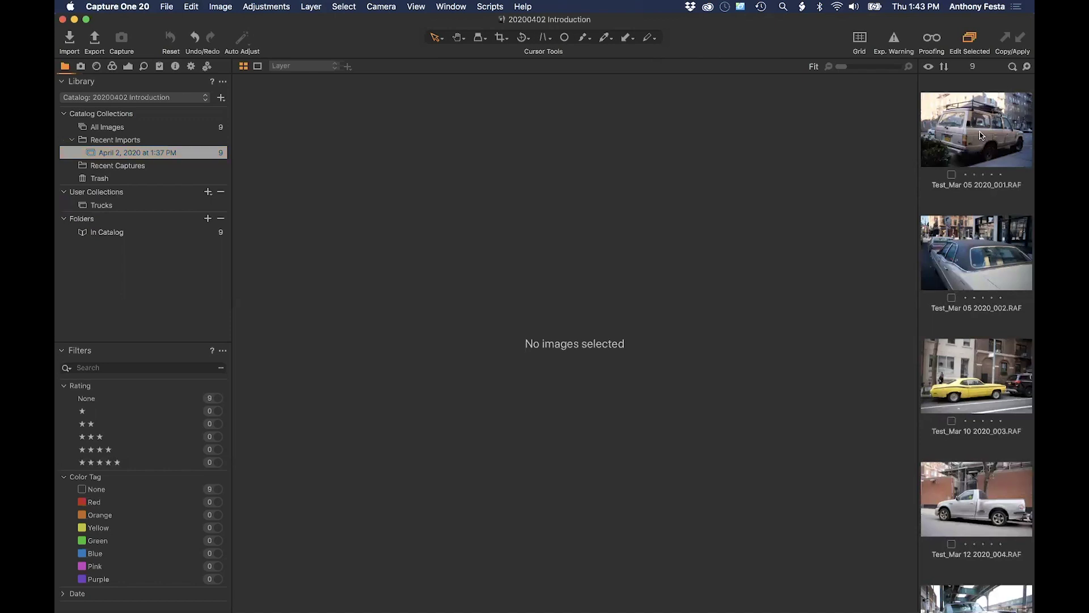
click(982, 136)
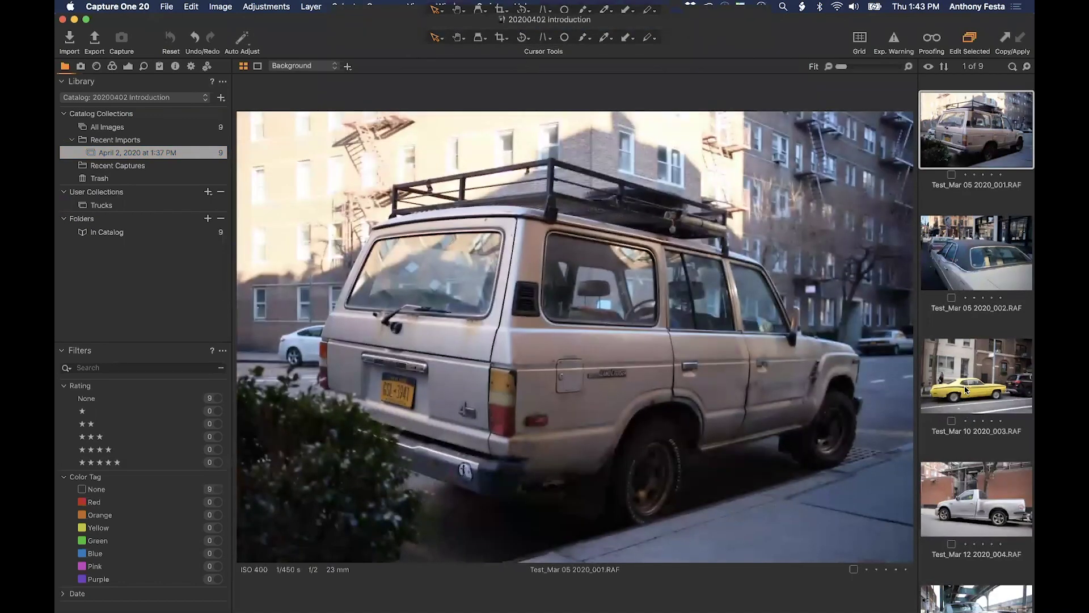
super+click(967, 390)
super+click(967, 390)
super+click(977, 506)
scroll(977, 507, down, 10)
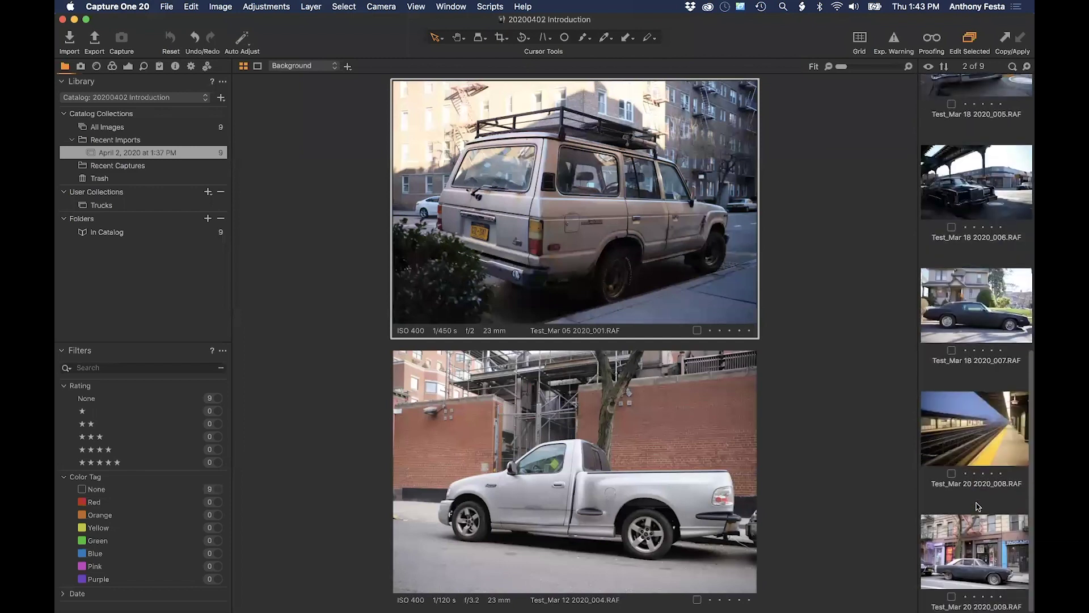
scroll(980, 217, up, 10)
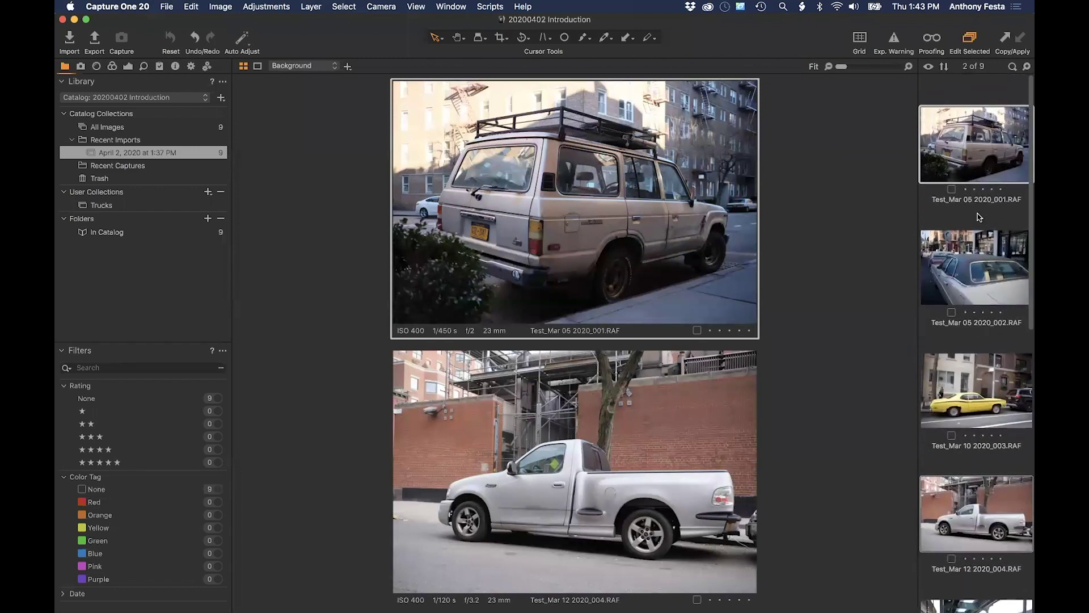
drag(952, 131, 193, 205)
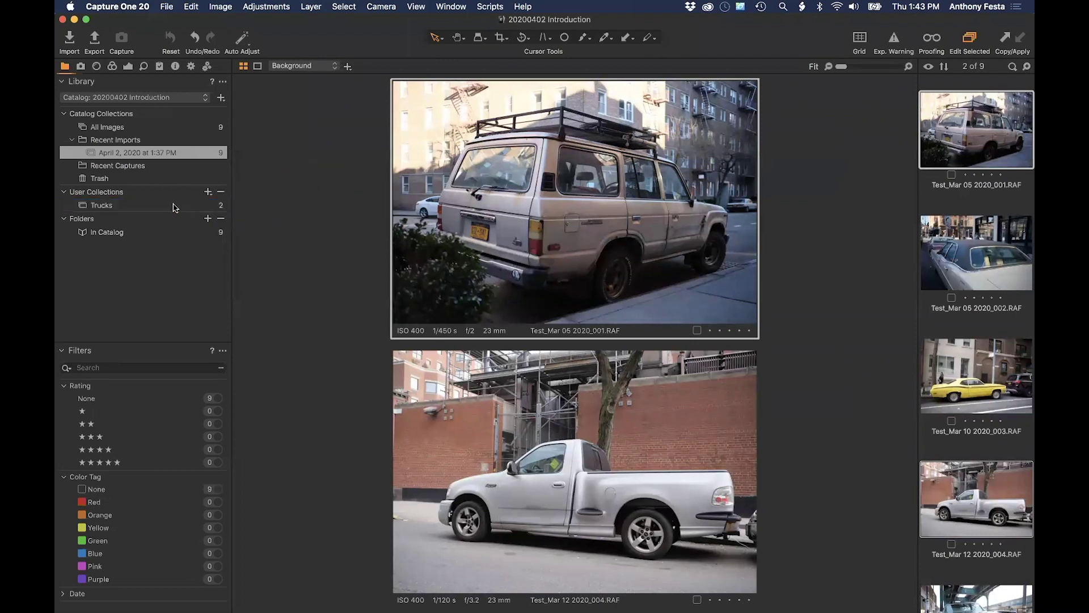
click(160, 155)
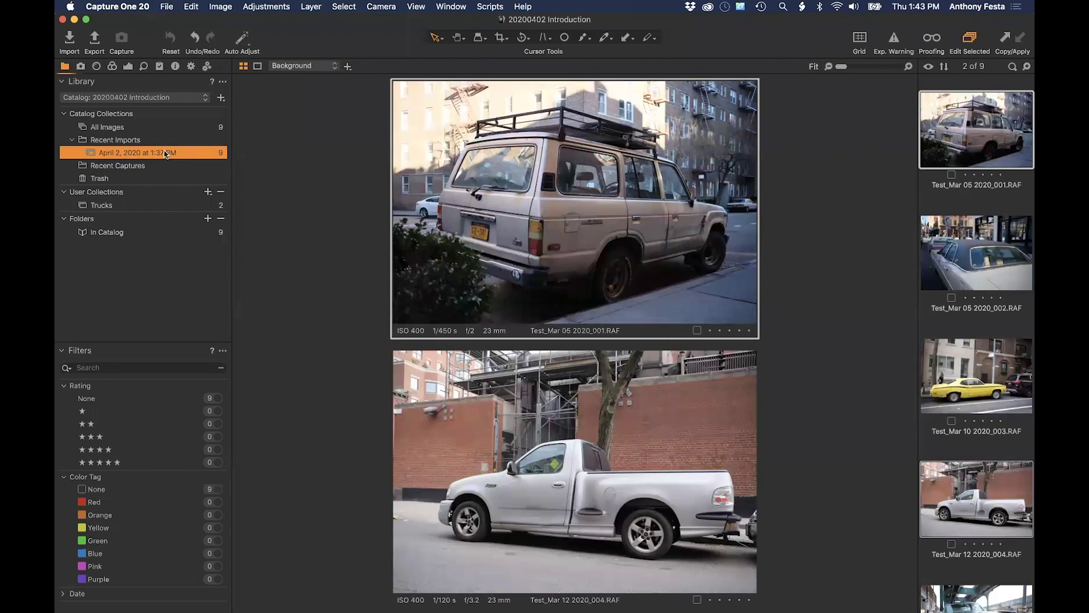
click(156, 207)
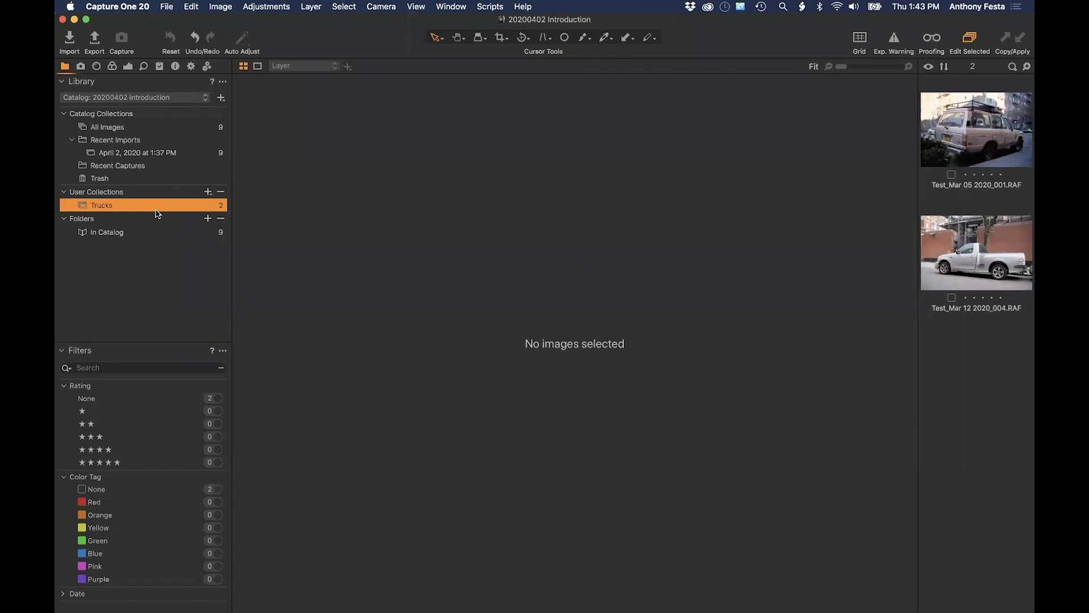
click(207, 191)
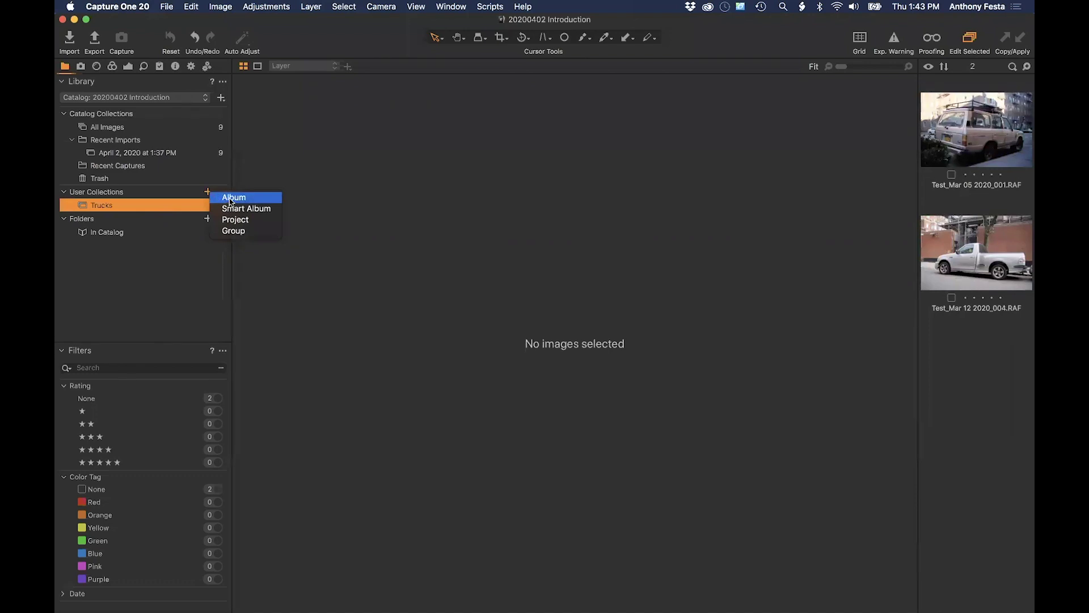
click(230, 198)
key(Return)
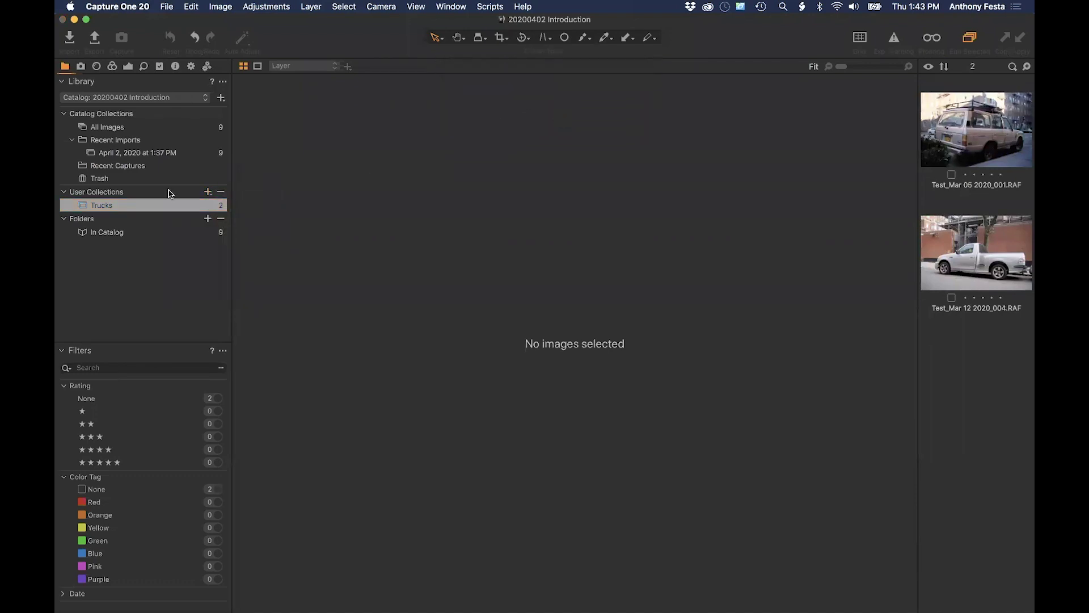
Step: In the April 2 import, select the six car images Test_Mar 05 2020_002, Mar 10_003, Mar 18_005 to 007 and Mar 20_009
click(143, 153)
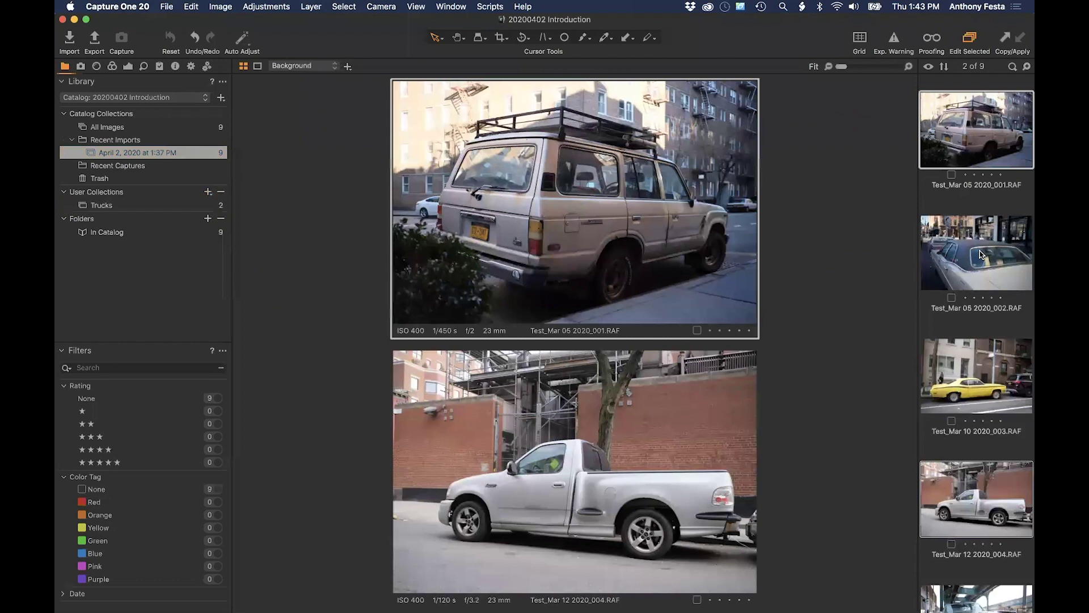
click(982, 254)
super+click(983, 367)
scroll(984, 367, down, 5)
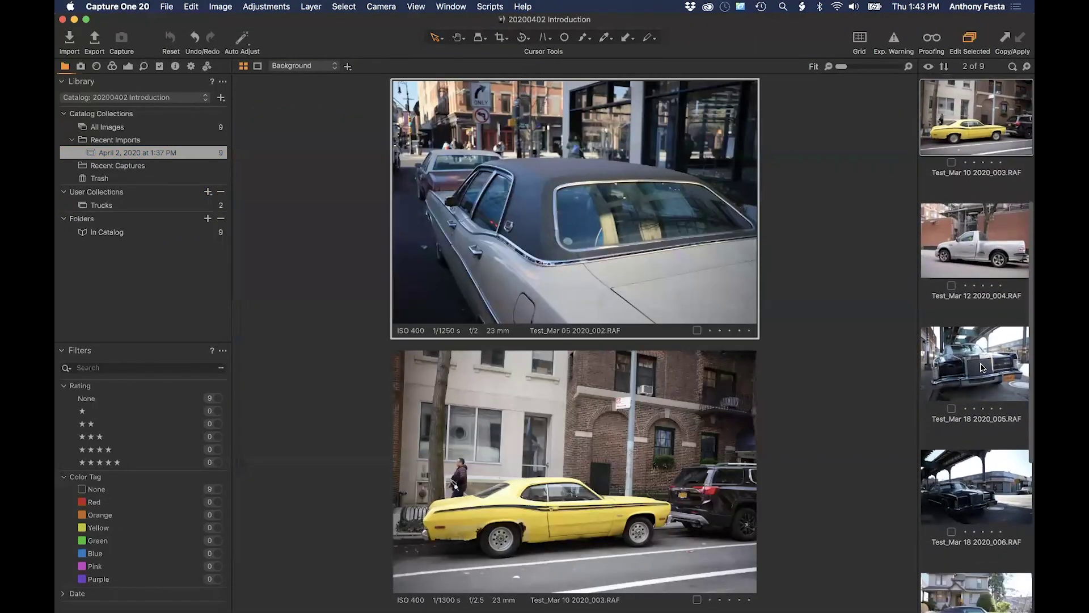
super+click(983, 367)
super+click(974, 497)
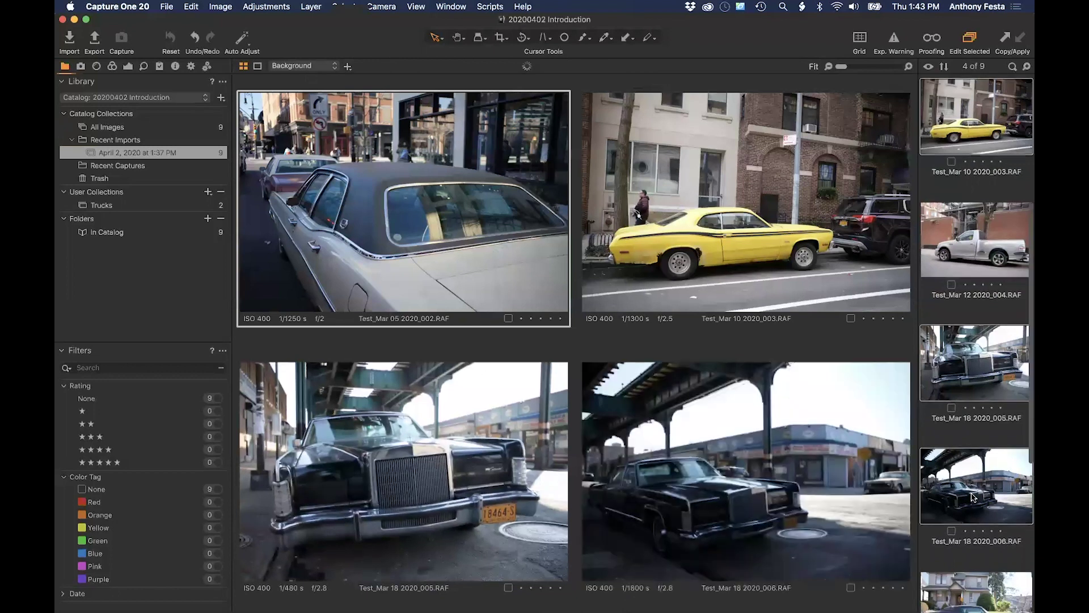
scroll(974, 497, down, 2)
super+click(973, 497)
scroll(974, 497, down, 5)
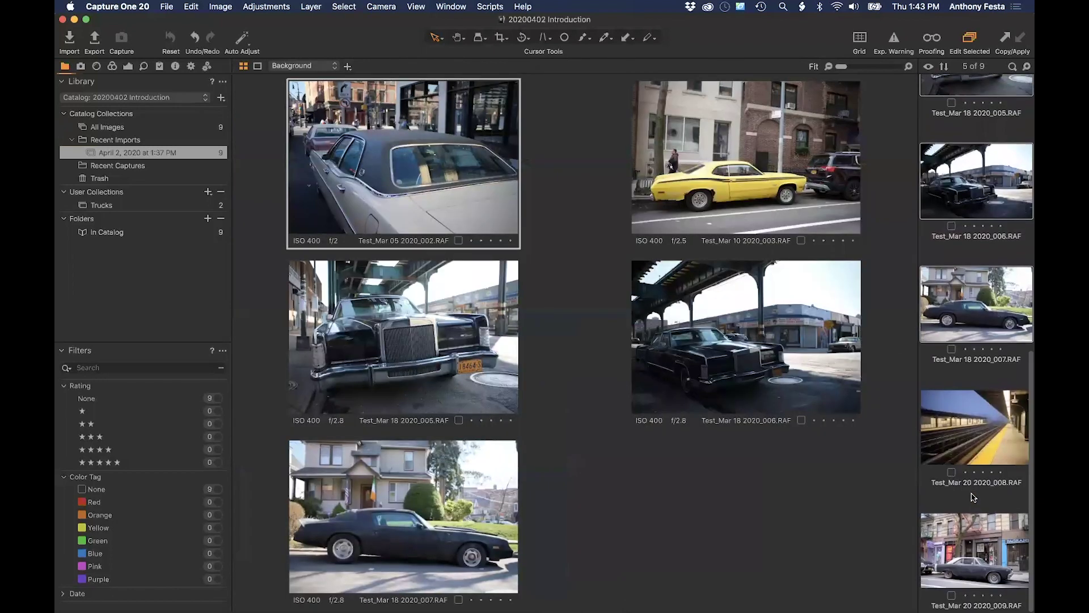
super+click(975, 550)
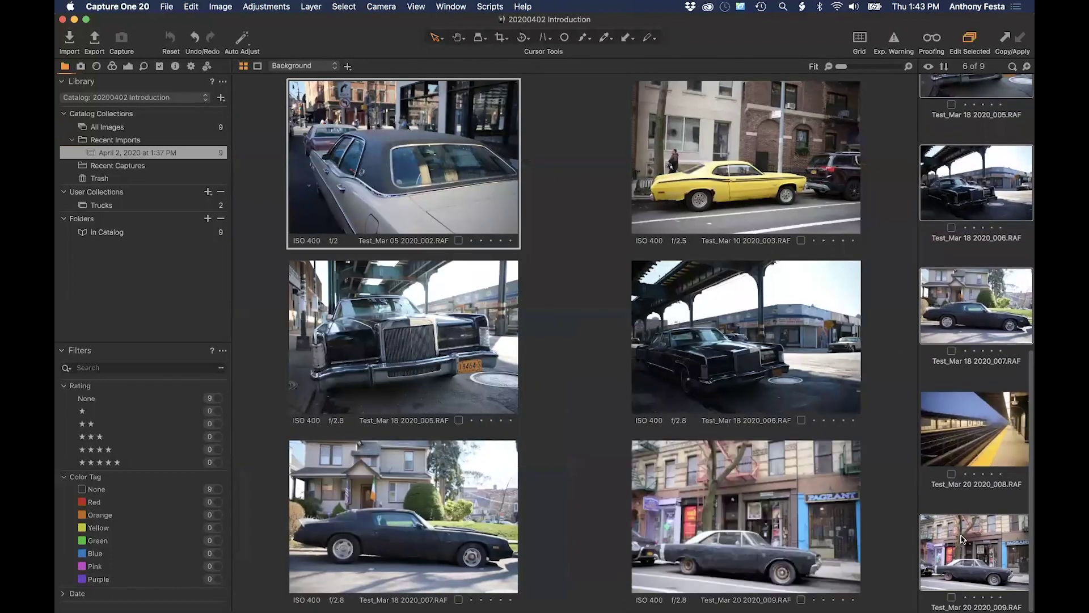
Step: Create an album named "Cars" that includes the selected images, and view its contents
click(207, 193)
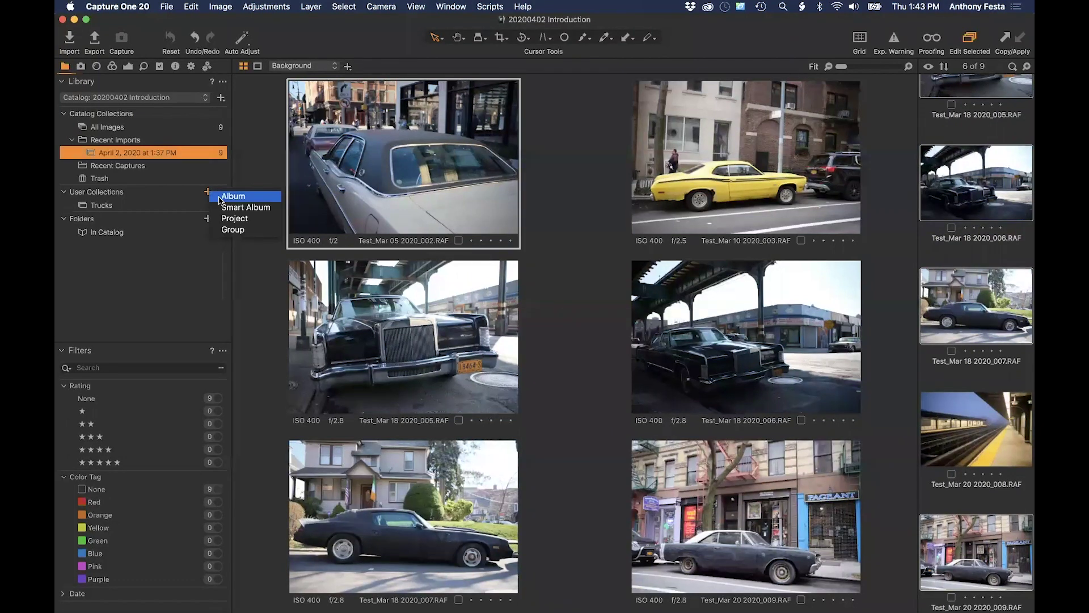
click(220, 201)
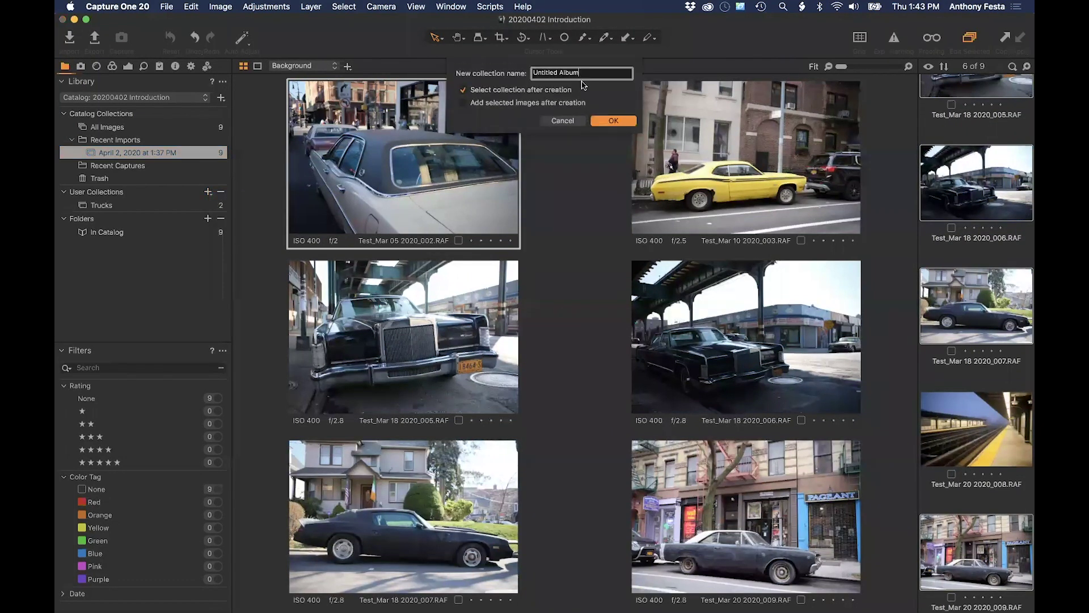
triple_click(579, 73)
text(C)
click(611, 121)
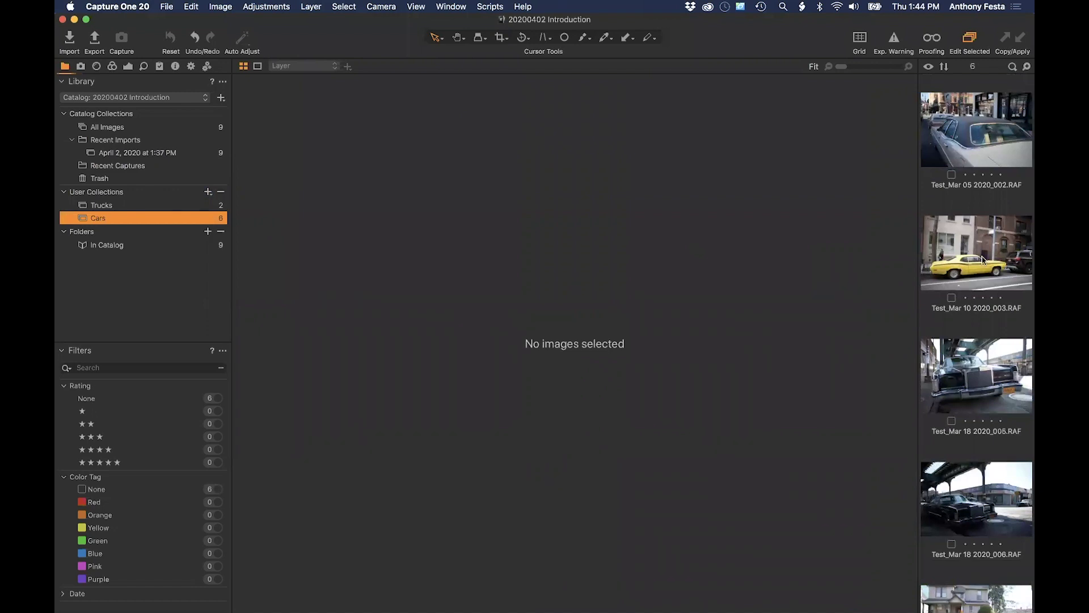
scroll(994, 320, down, 3)
scroll(993, 319, down, 5)
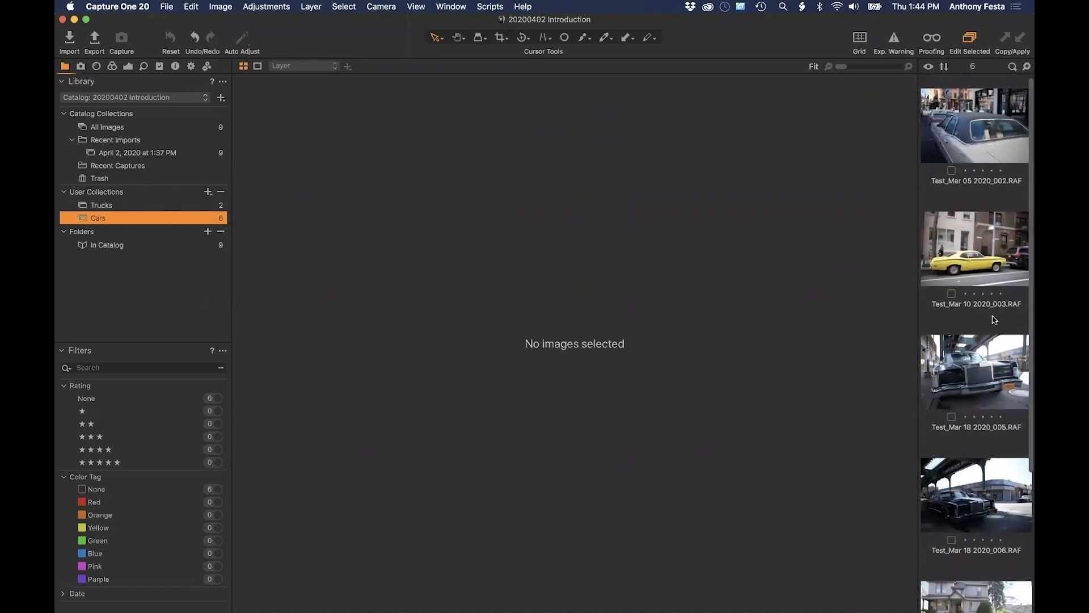
scroll(994, 319, up, 8)
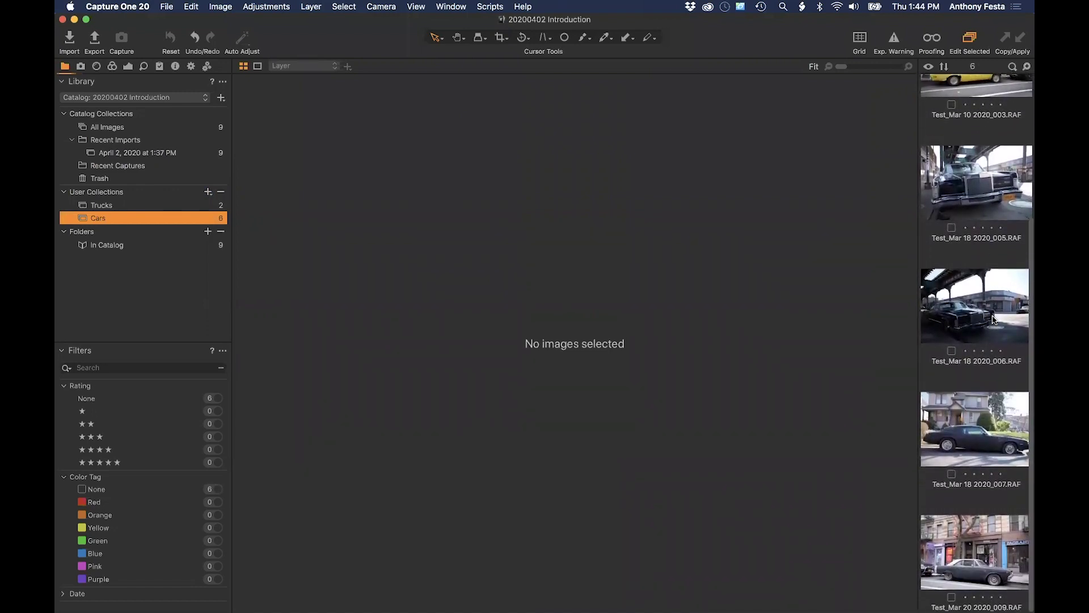
click(963, 137)
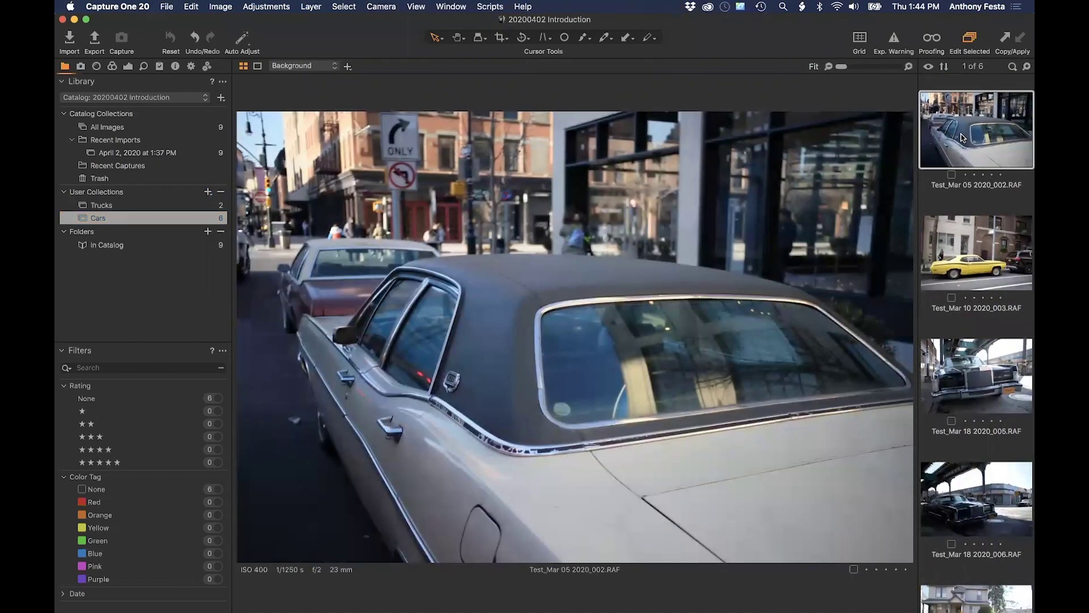
Step: Create a project named "Automotive" under User Collections and move the Trucks and Cars albums into it
click(163, 158)
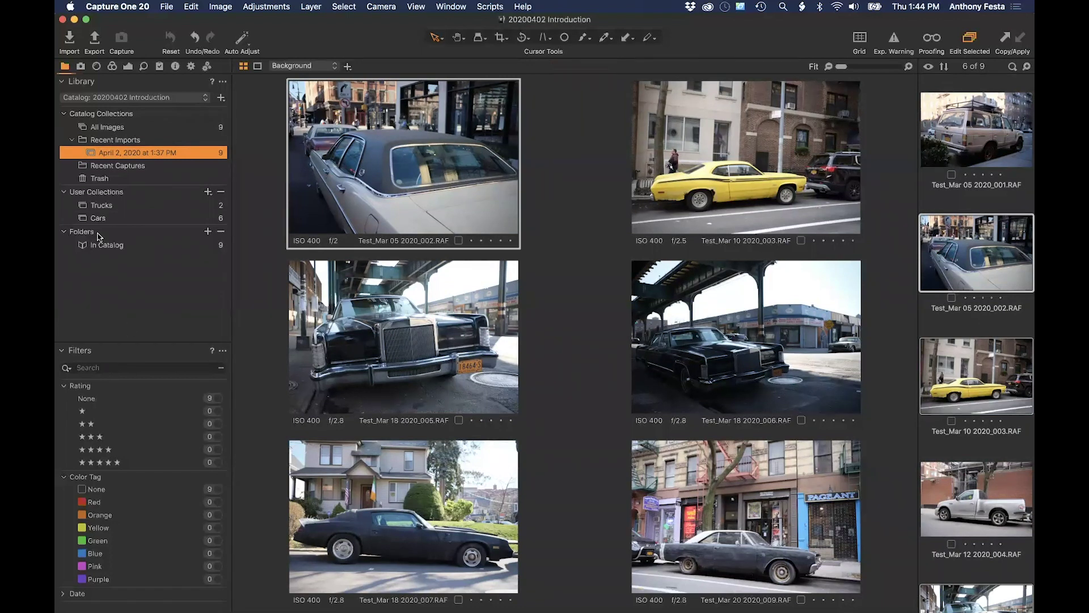
click(208, 192)
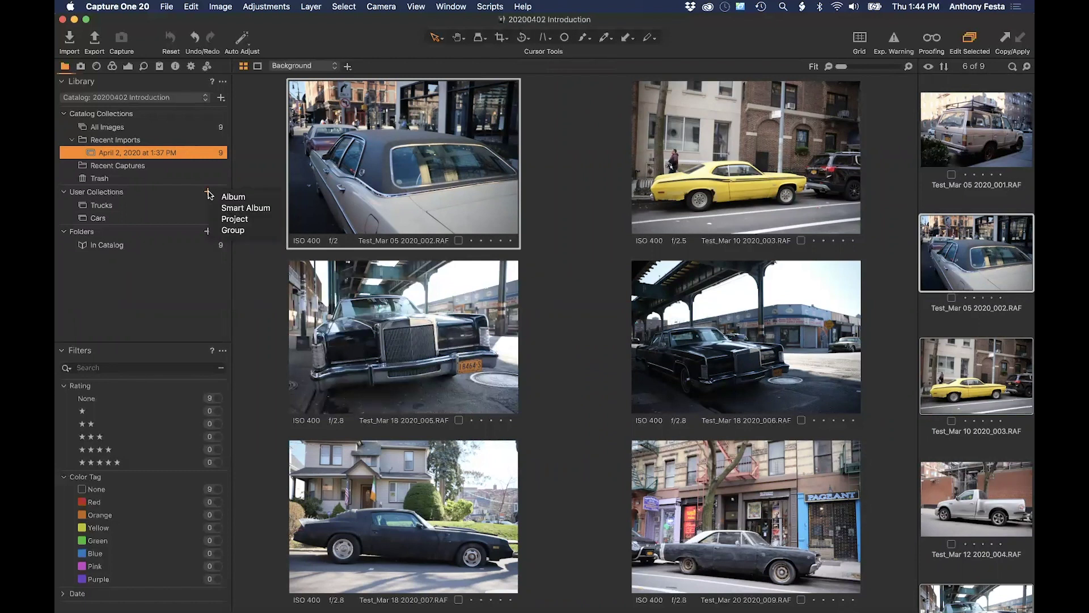
click(235, 219)
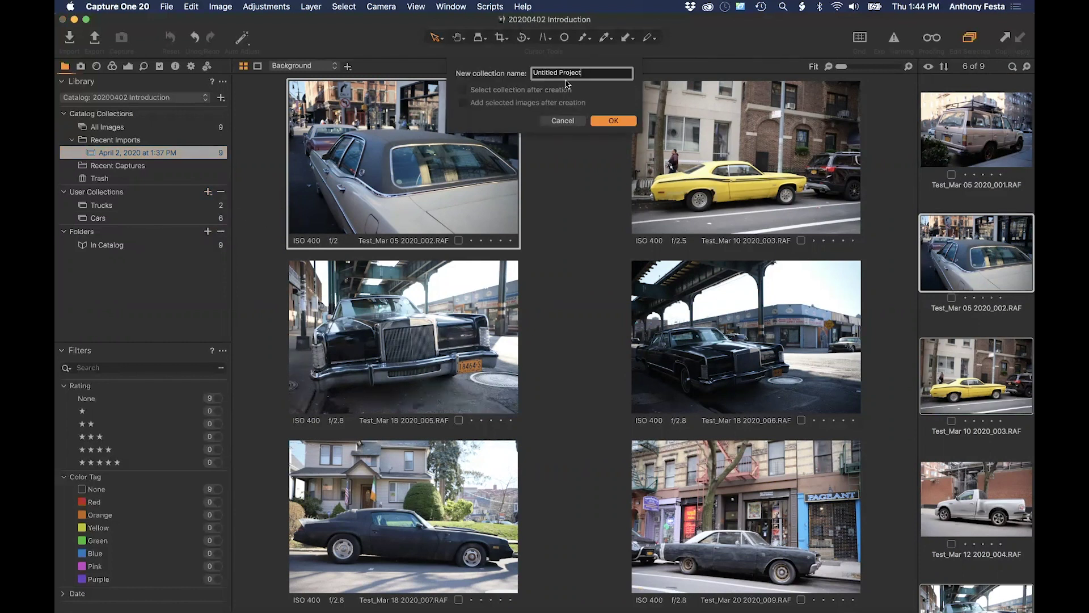
text(Automotive)
key(Return)
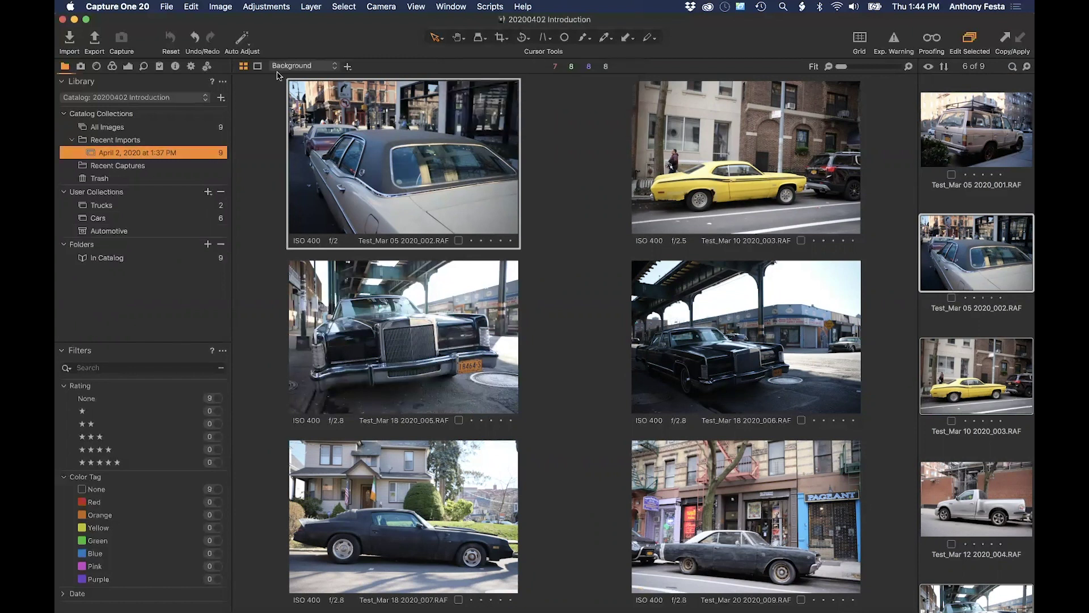
mouse_move(102, 205)
mouse_down()
mouse_move(106, 231)
mouse_move(103, 208)
mouse_move(115, 219)
mouse_up()
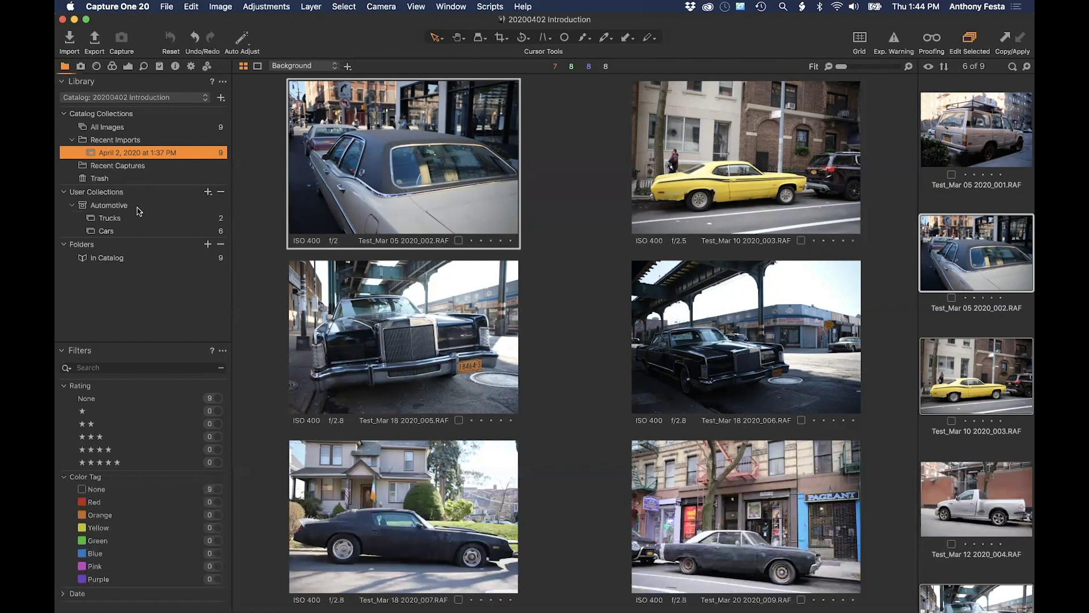
Step: Create a group named "Parked On The Street" under User Collections and move the Automotive project into it
click(207, 193)
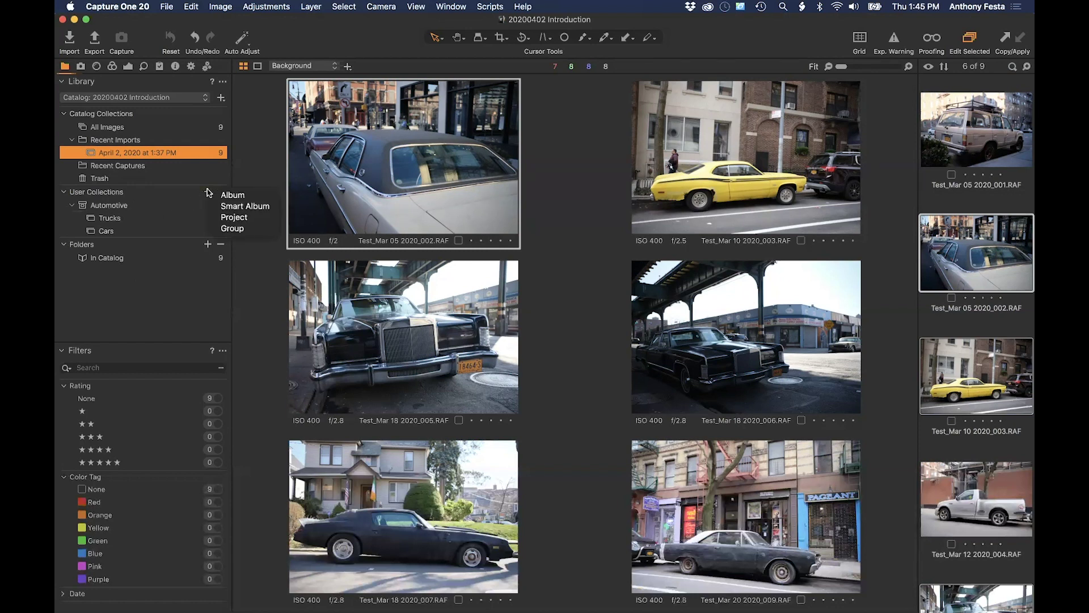
click(232, 229)
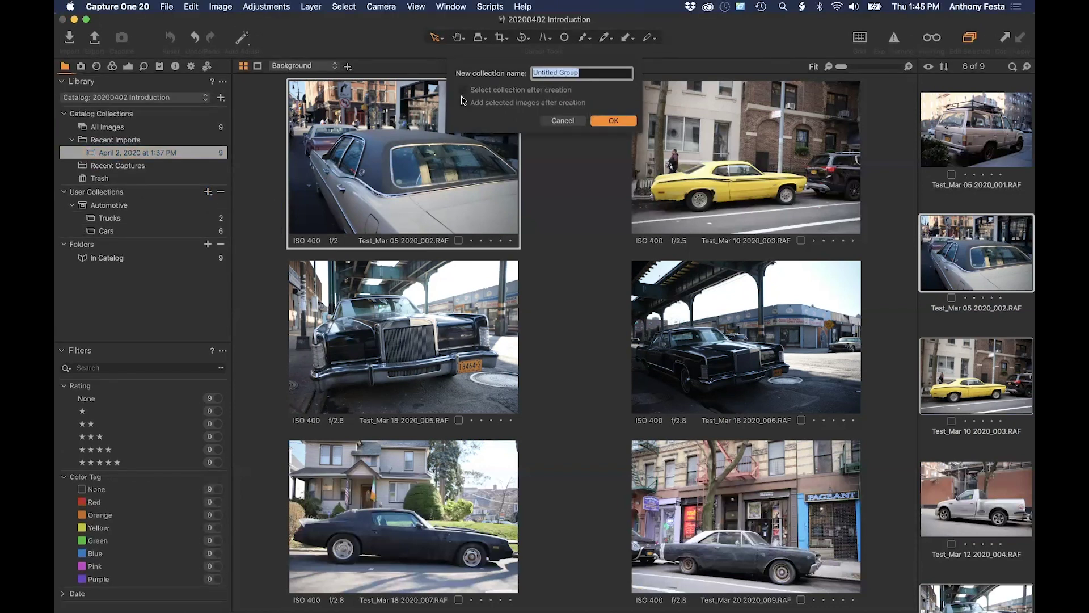
text(PA)
text(rked On The)
text( Stret)
text(a)
click(613, 121)
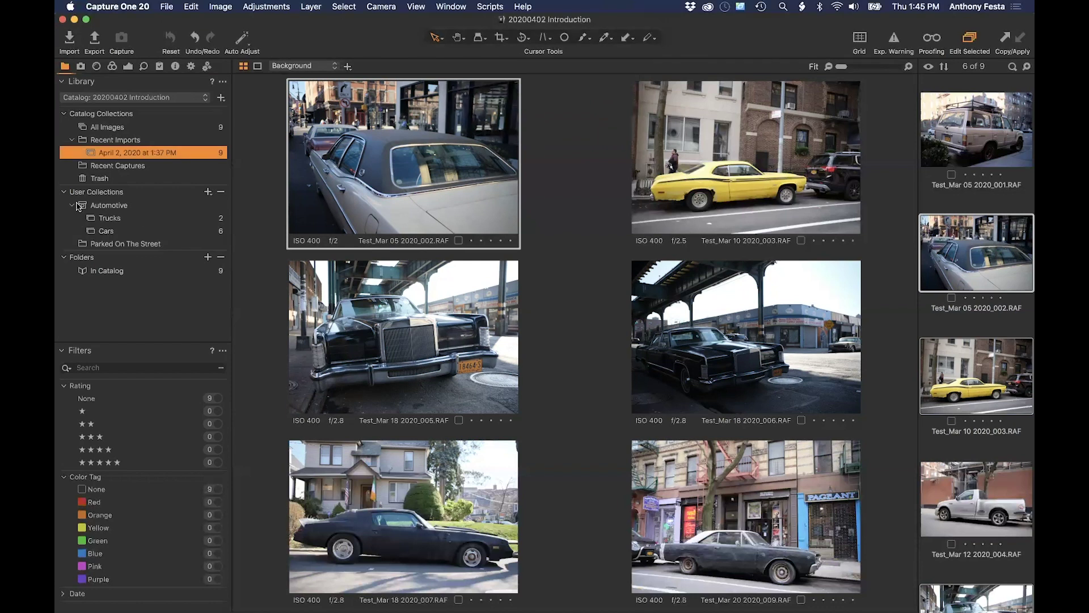
drag(85, 205, 118, 244)
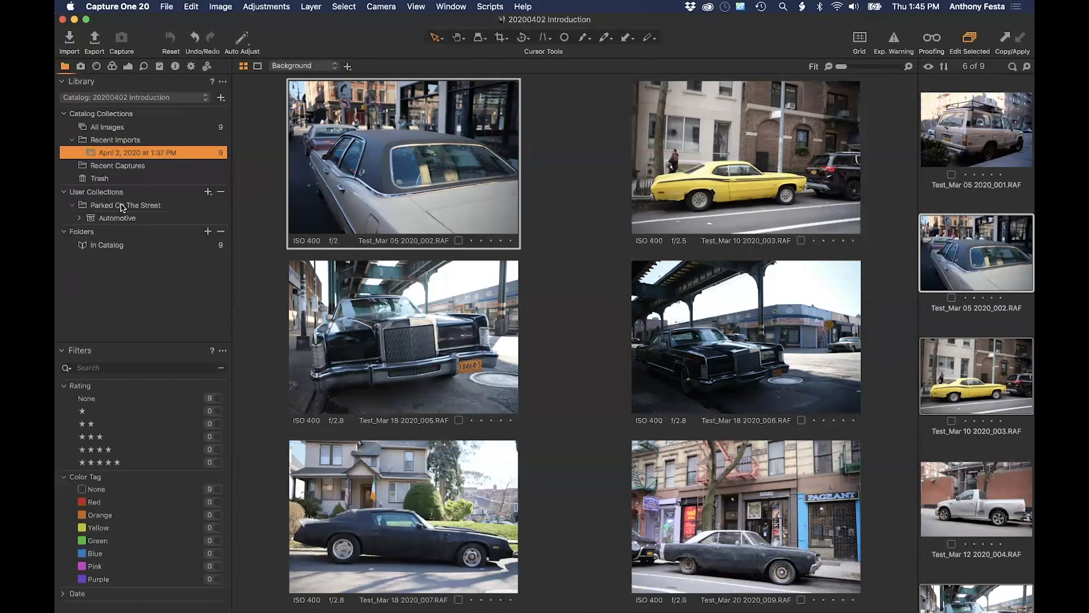
Step: Expand the Automotive project and create a project named "Motocycles" inside the Parked On The Street group
click(119, 206)
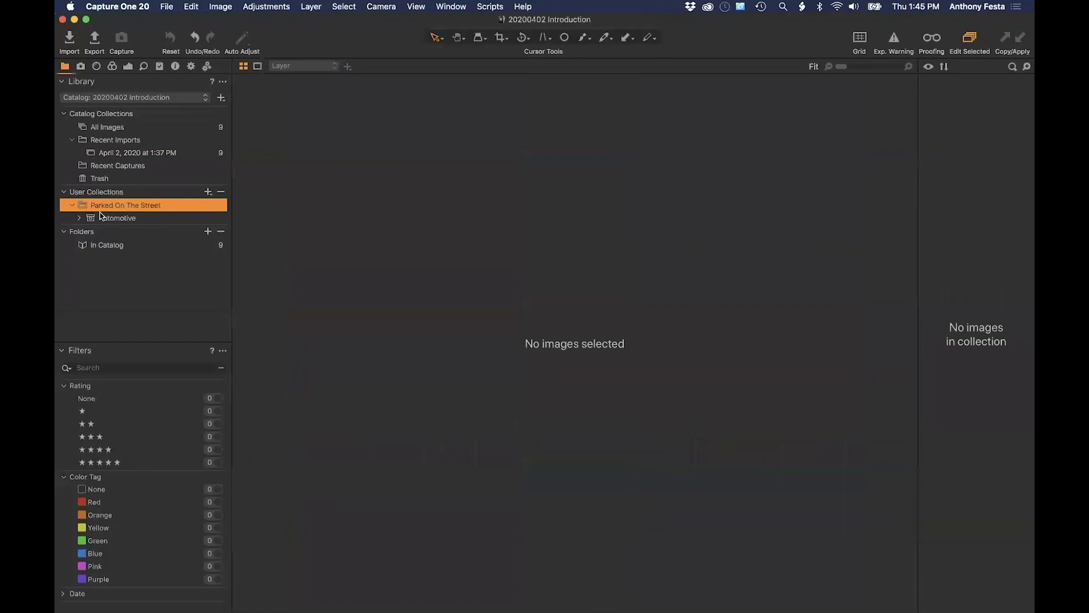
click(80, 219)
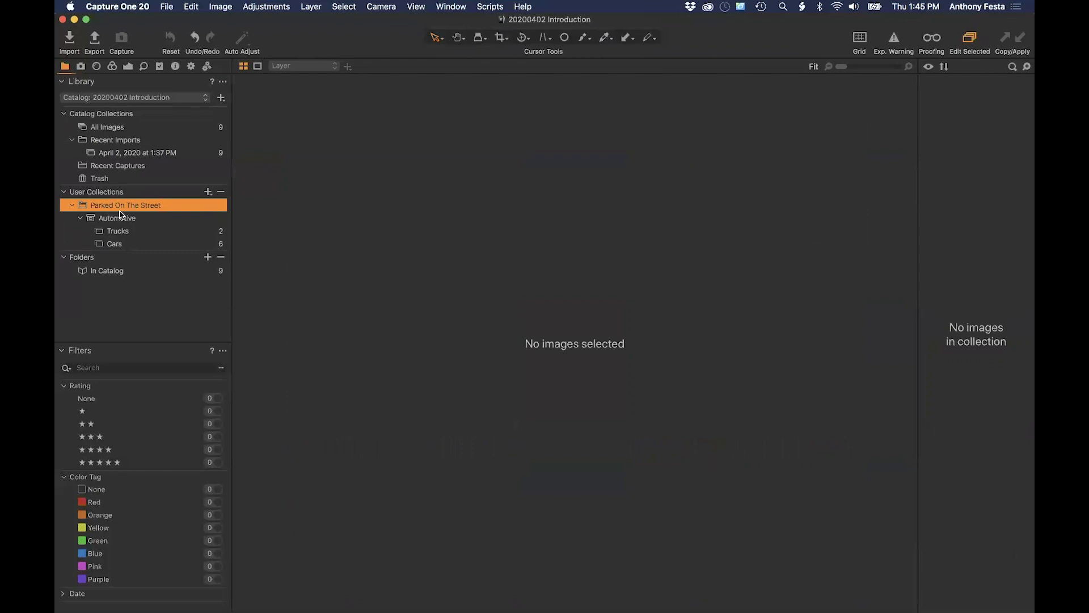
click(207, 193)
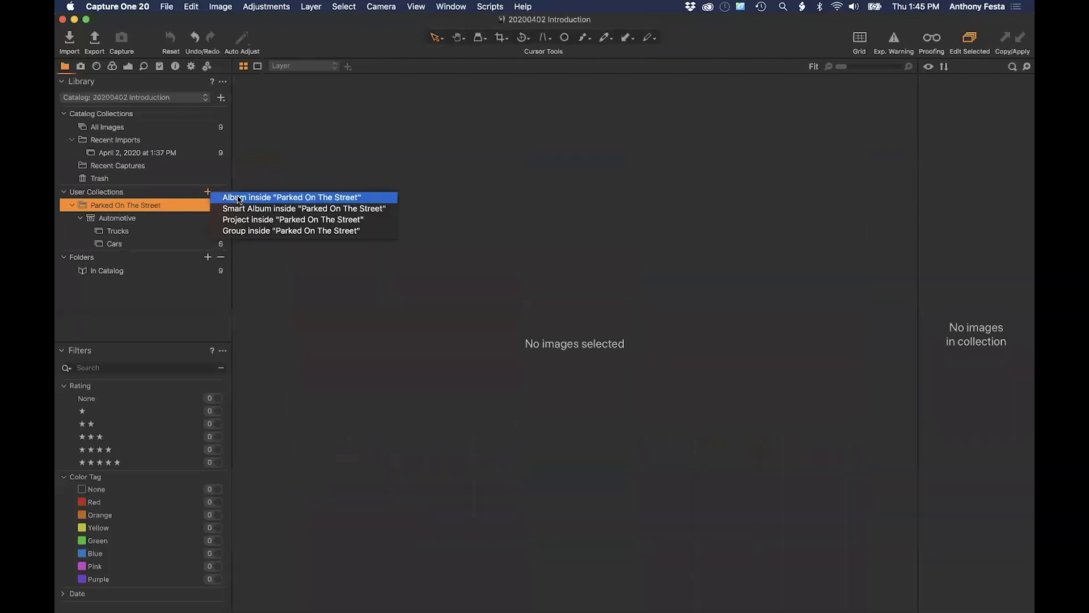
click(176, 190)
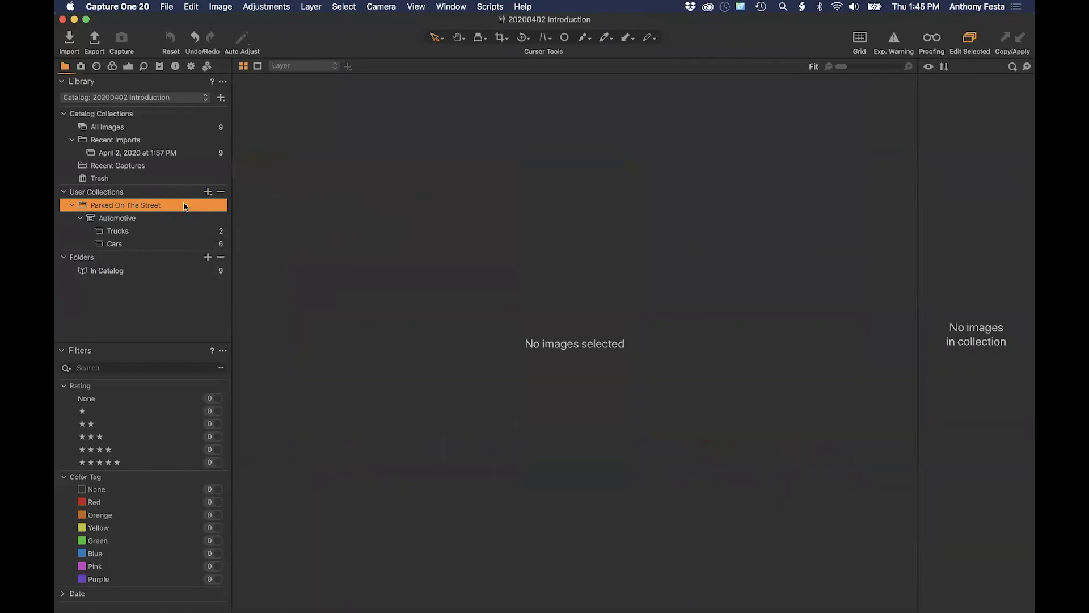
click(207, 194)
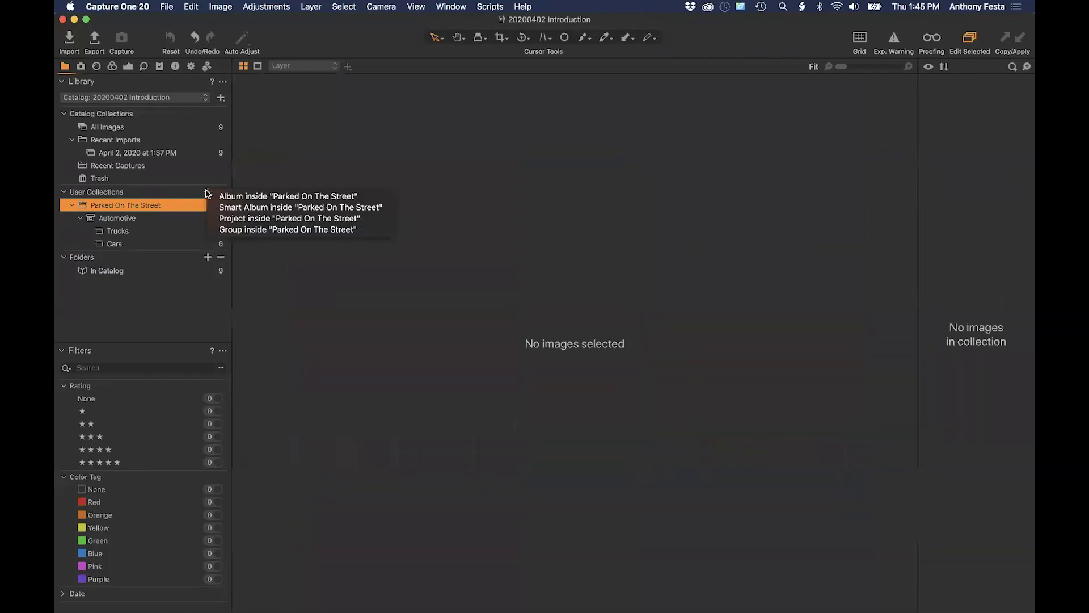
click(238, 223)
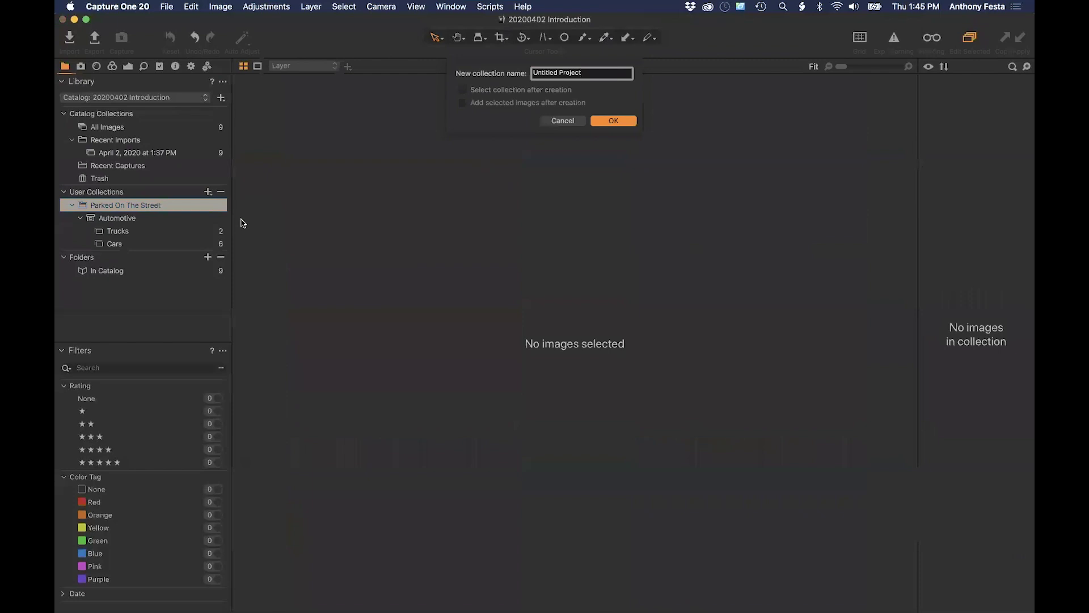
triple_click(548, 73)
text(Mo)
text(cycles)
key(Return)
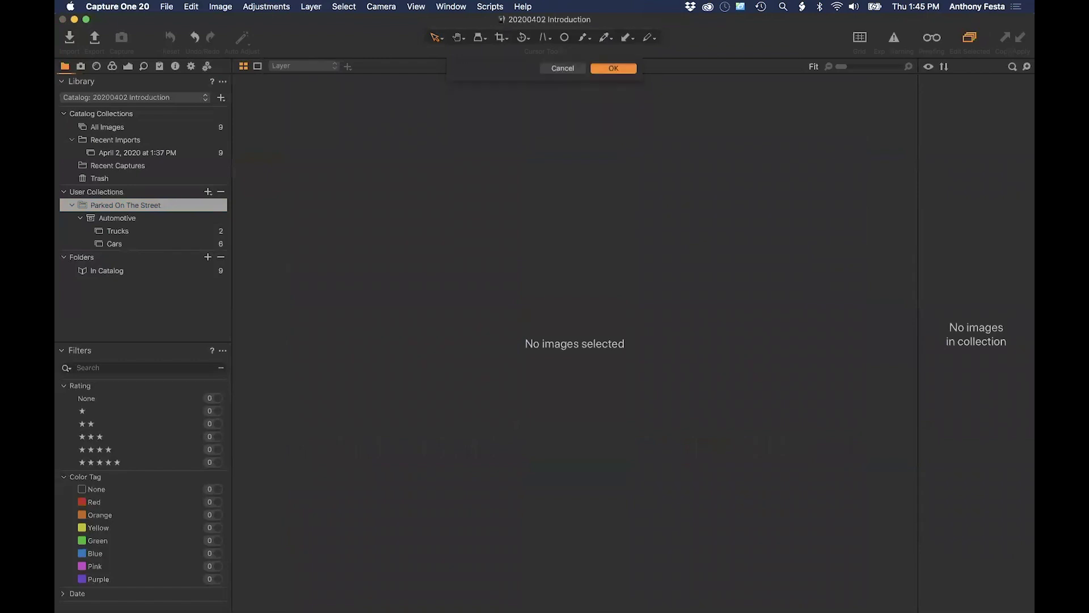
Step: Create an album named "Domestic" inside the Motocycles project
click(118, 256)
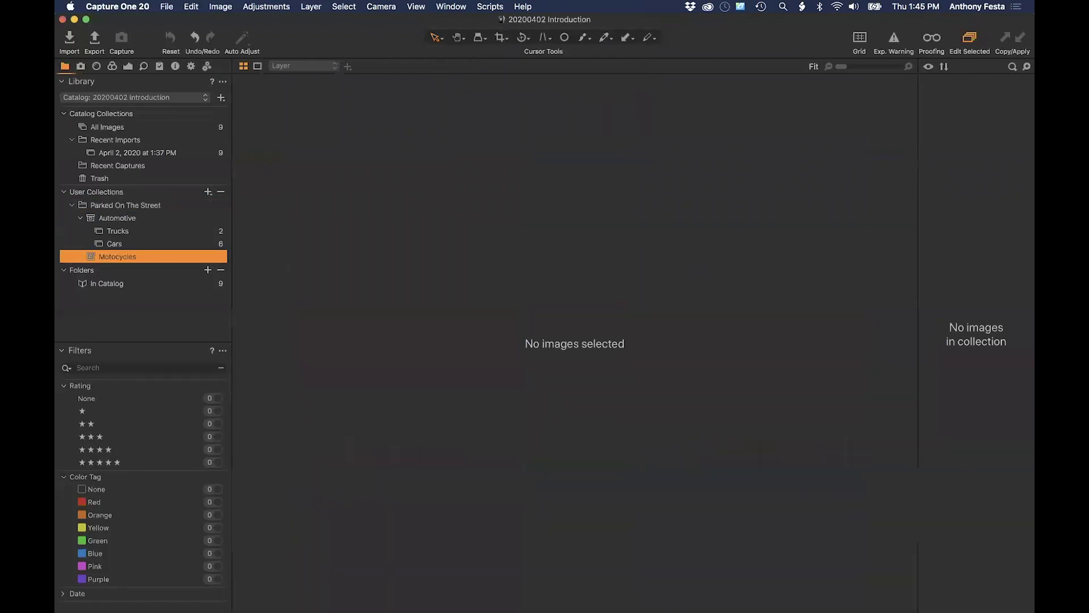
click(209, 192)
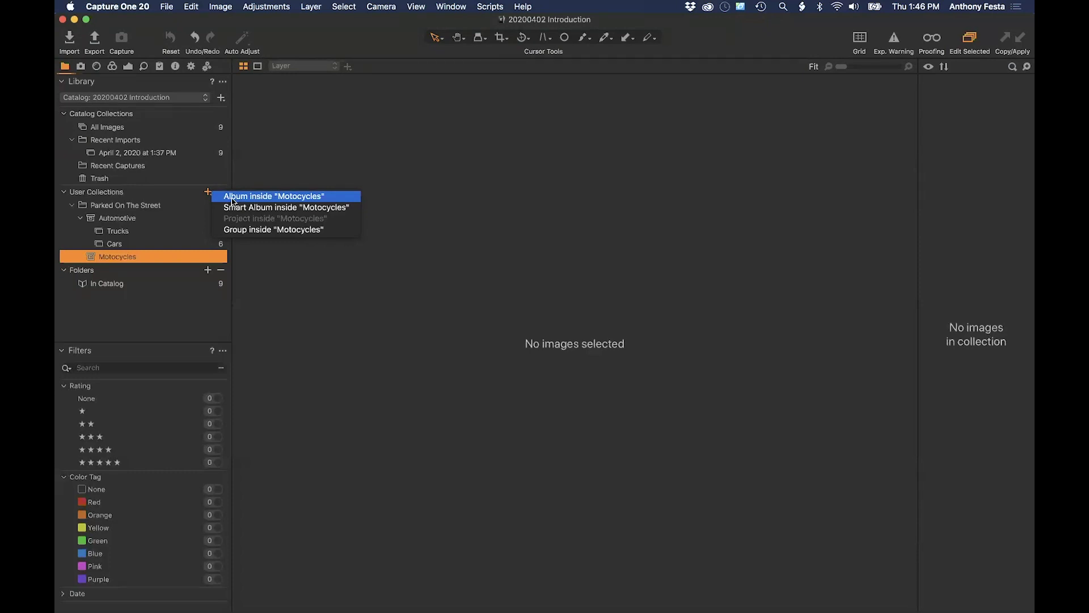
click(232, 197)
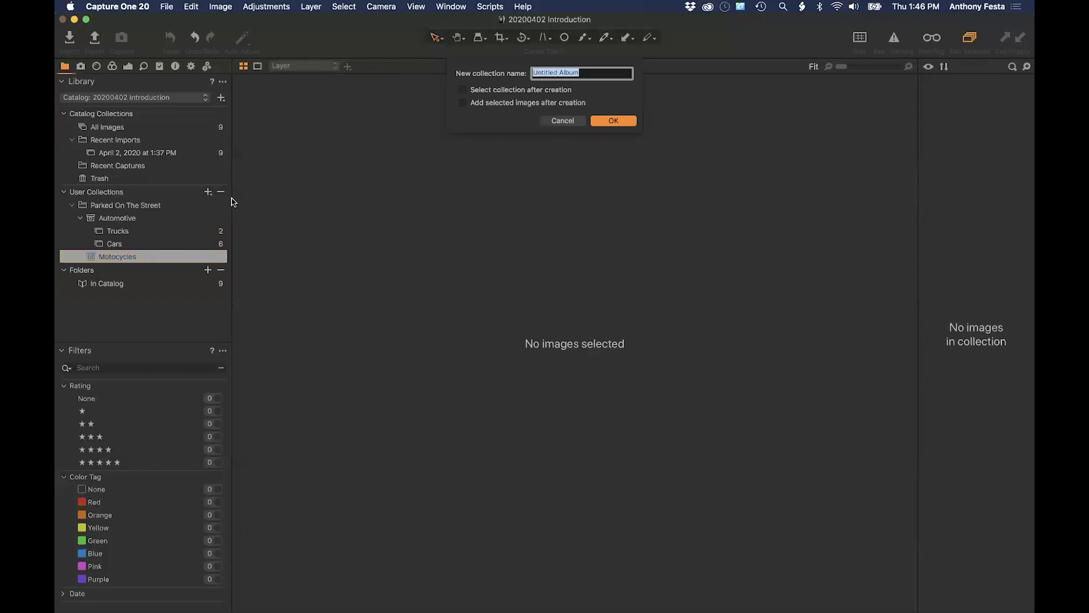
text(Domestic)
key(Return)
Step: Create an album named "Import" inside the Motocycles project
click(208, 193)
click(272, 200)
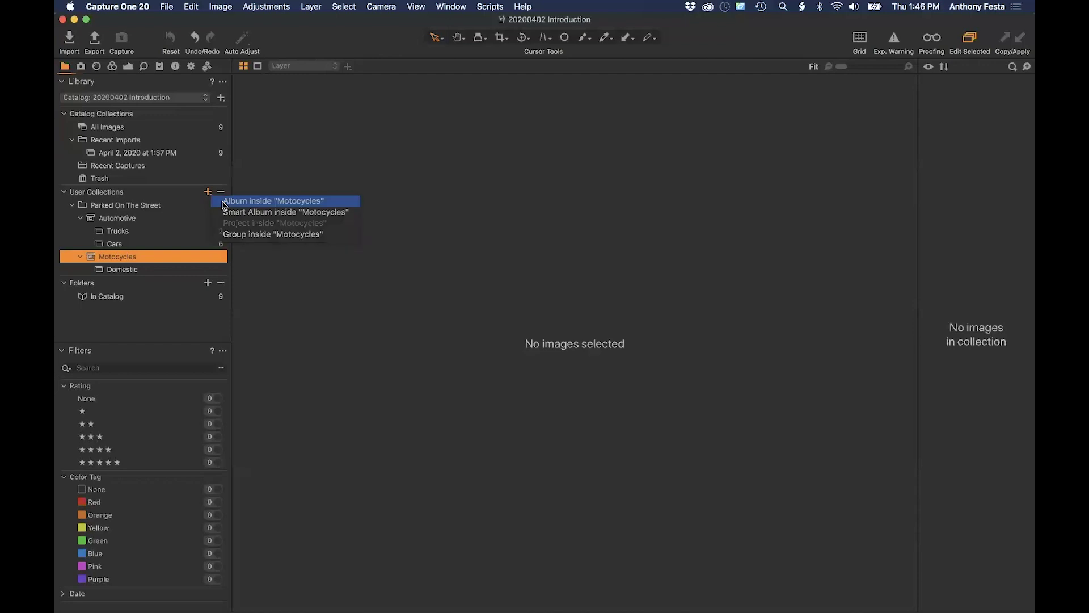
text(Importat)
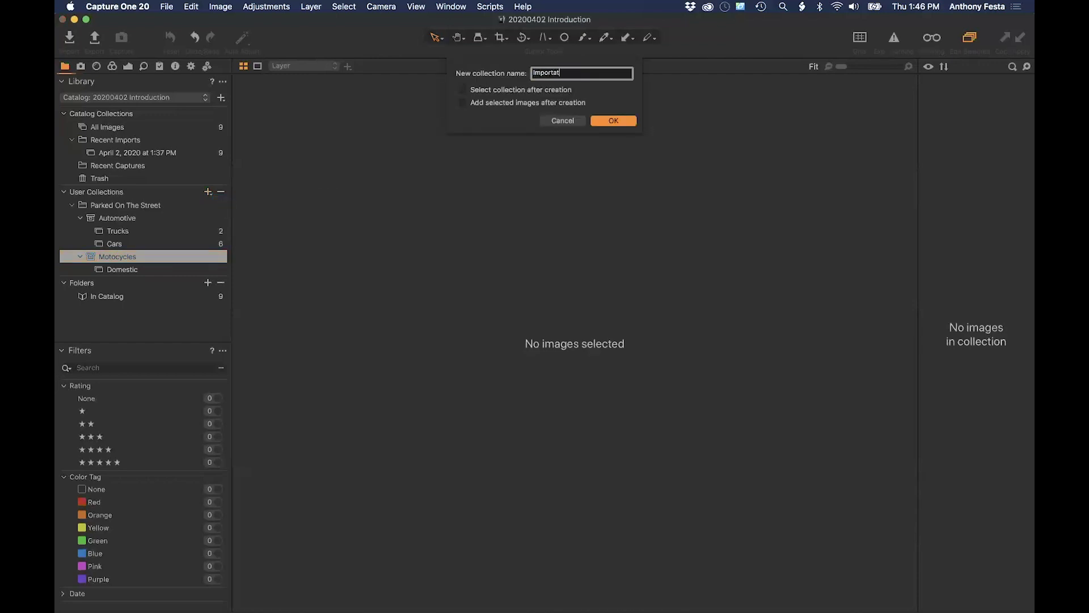
key(BackSpace)
key(BackSpace)
click(593, 120)
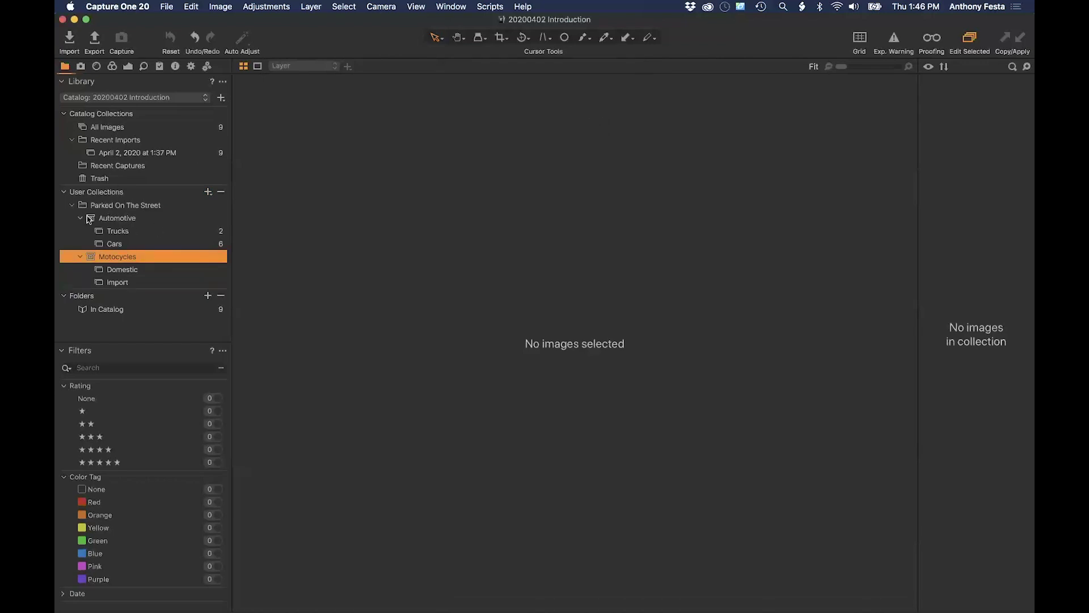
Step: Examine the Parked On The Street hierarchy and view the images in the Trucks and Cars albums, including Test_Mar 12 2020_004.RAF and Test_Mar 18 2020_007.RAF
click(72, 206)
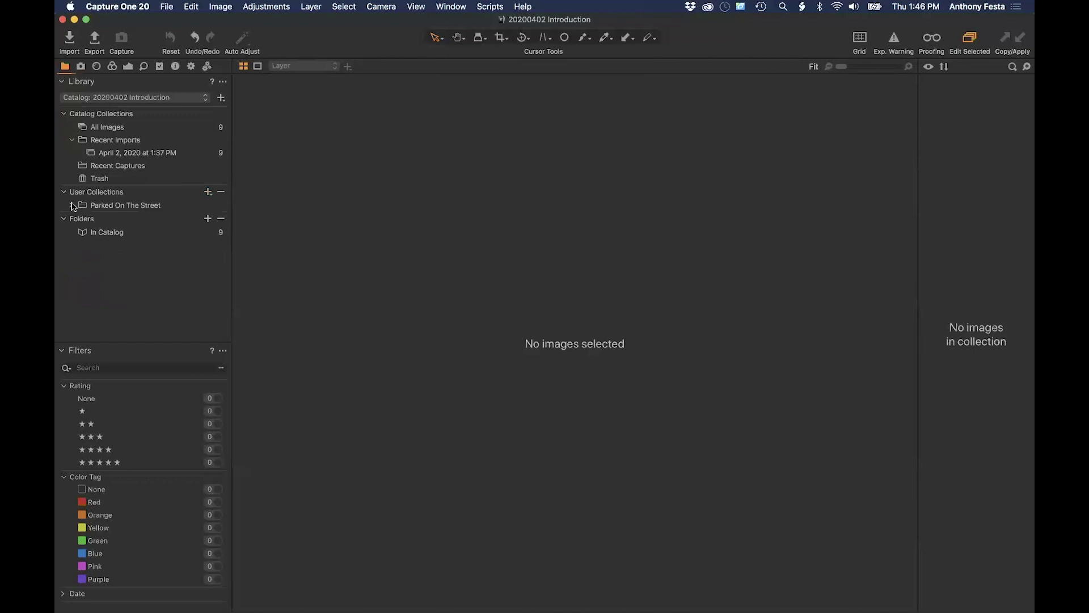
click(72, 206)
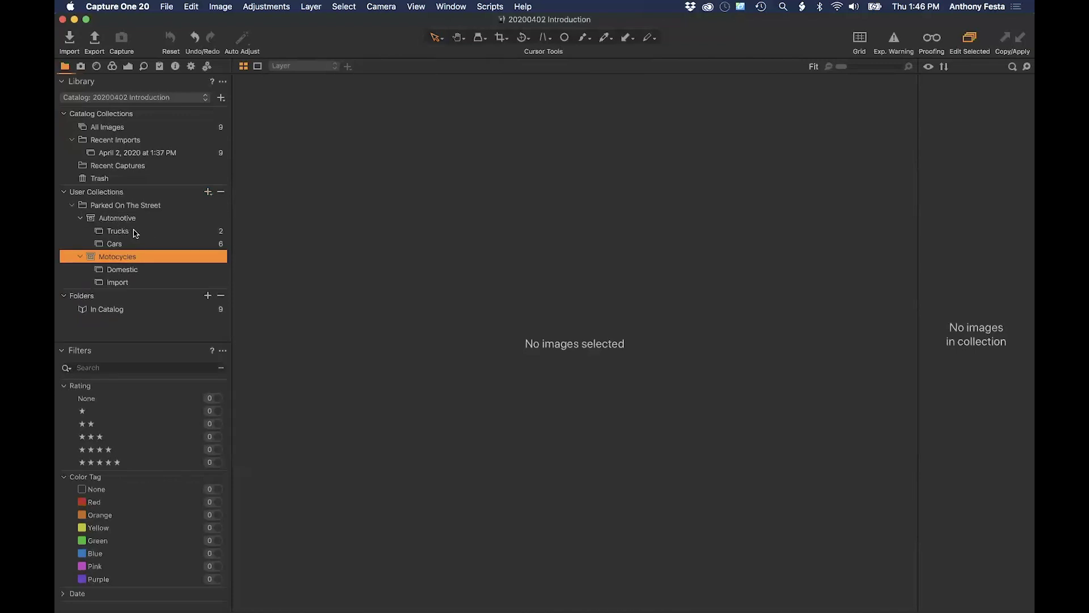
scroll(151, 241, down, 1)
click(160, 230)
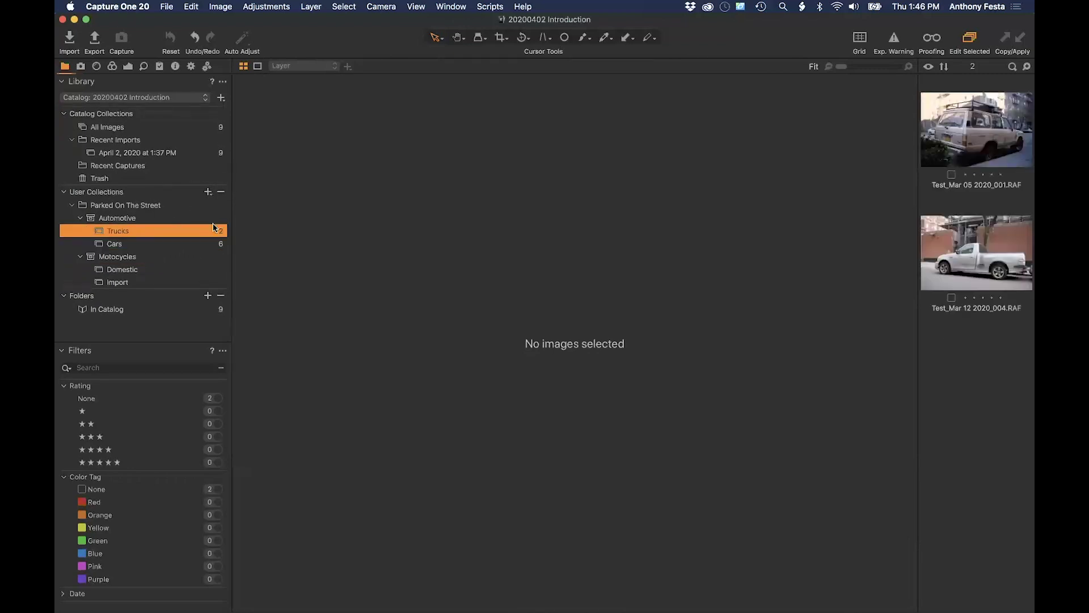
click(421, 205)
click(979, 238)
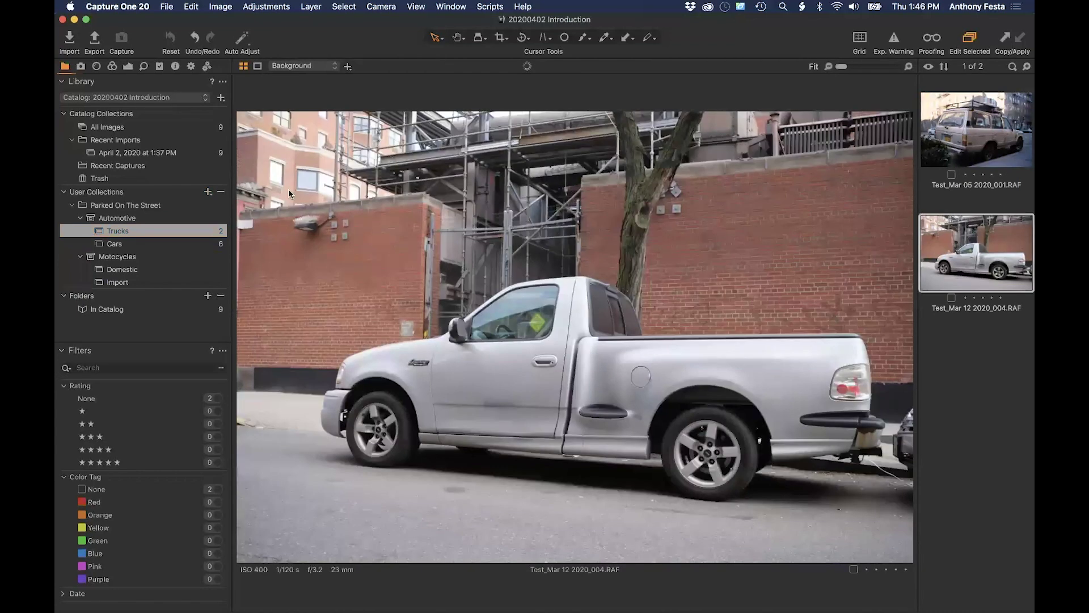
click(134, 247)
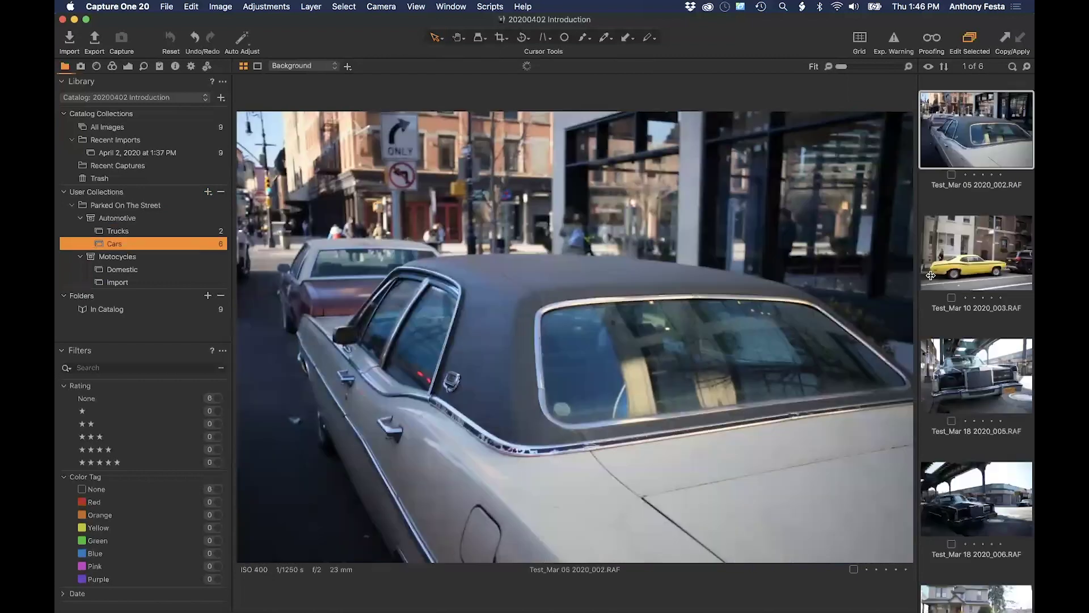
scroll(977, 423, down, 2)
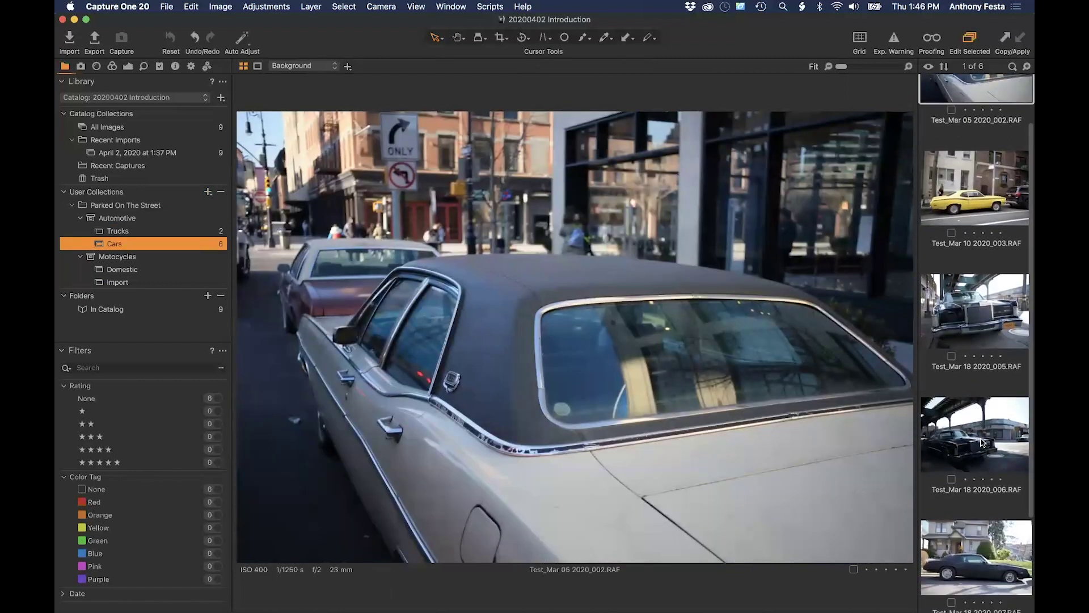
click(986, 581)
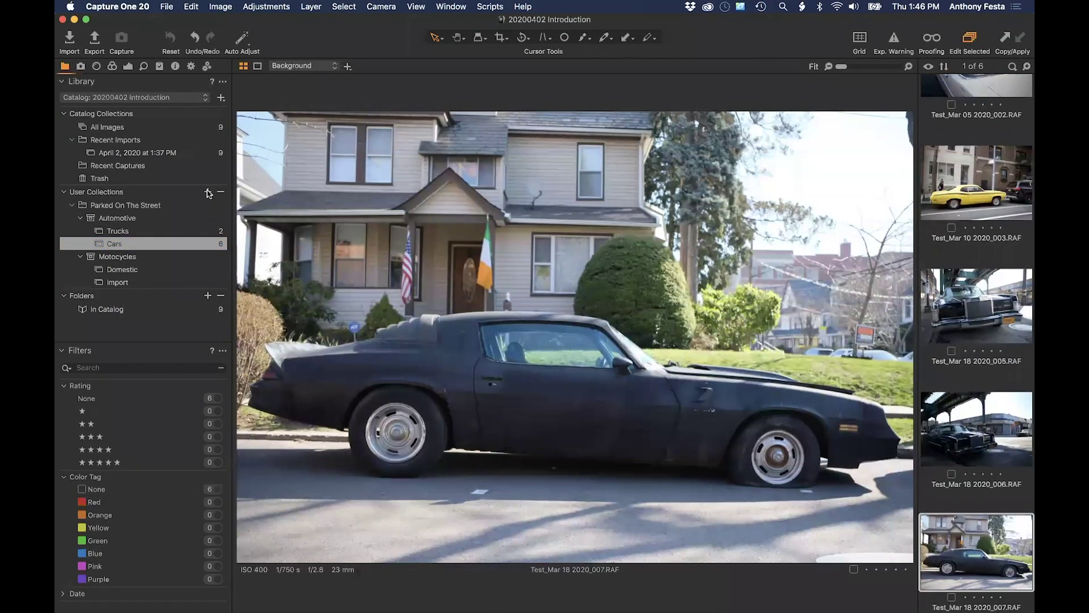
Step: Create an album named "Cheverolet" directly under User Collections, outside the Parked On The Street group
click(208, 193)
click(221, 197)
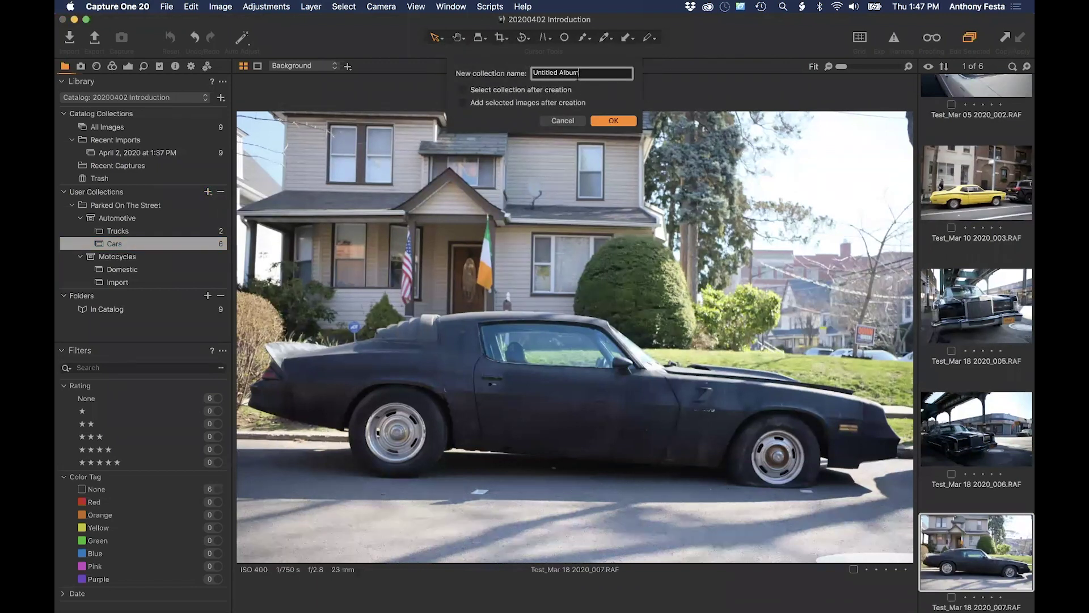
text(CHever)
key(BackSpace)
key(BackSpace)
key(BackSpace)
key(BackSpace)
key(BackSpace)
text(heverolet)
click(609, 121)
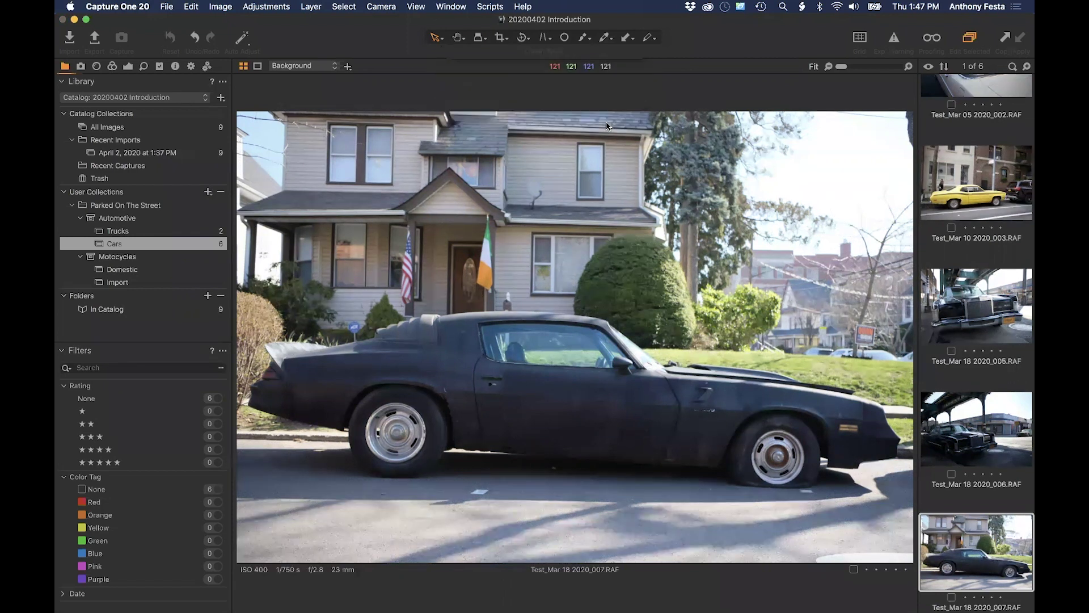
drag(161, 258, 109, 201)
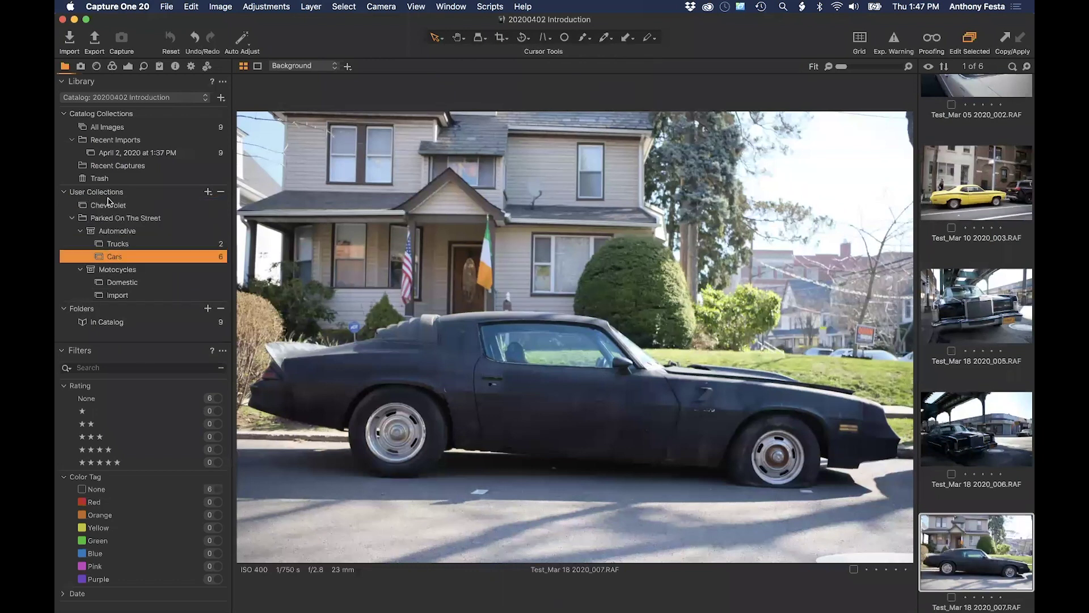
Step: Create a project named "Manufacturer" under User Collections and move the Cheverolet album into it
click(207, 191)
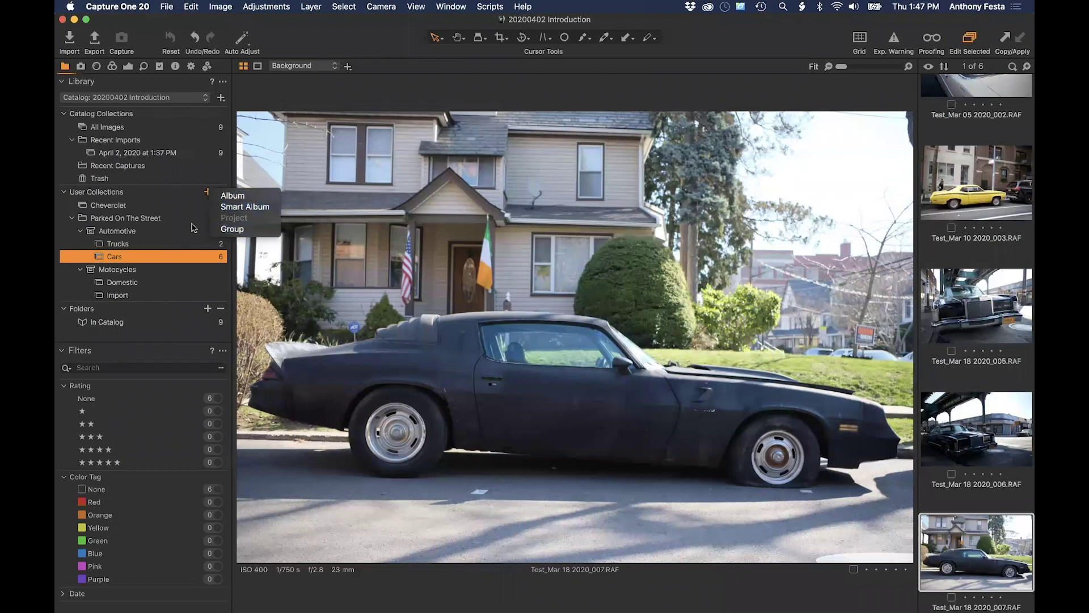
click(183, 245)
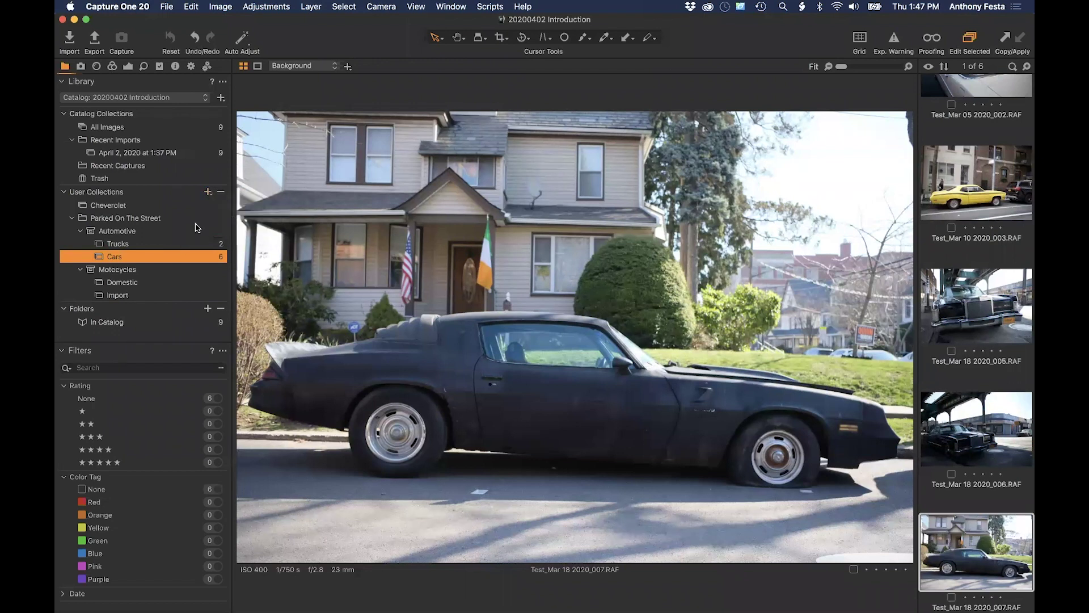
click(208, 192)
click(71, 205)
click(91, 206)
click(208, 192)
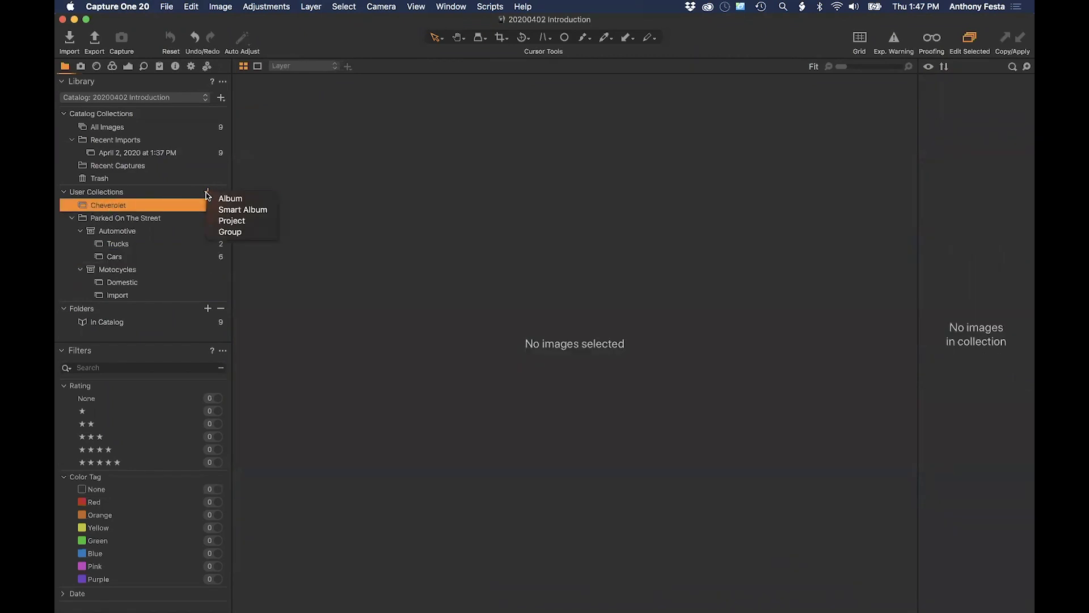
click(229, 222)
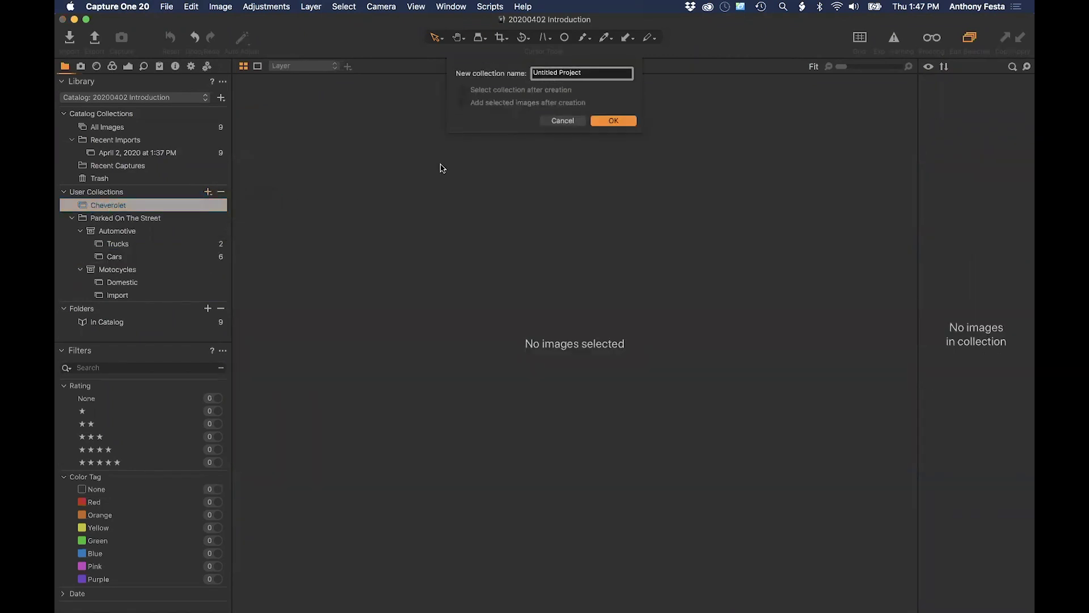
key(super+a)
text(Manufacturer)
key(Return)
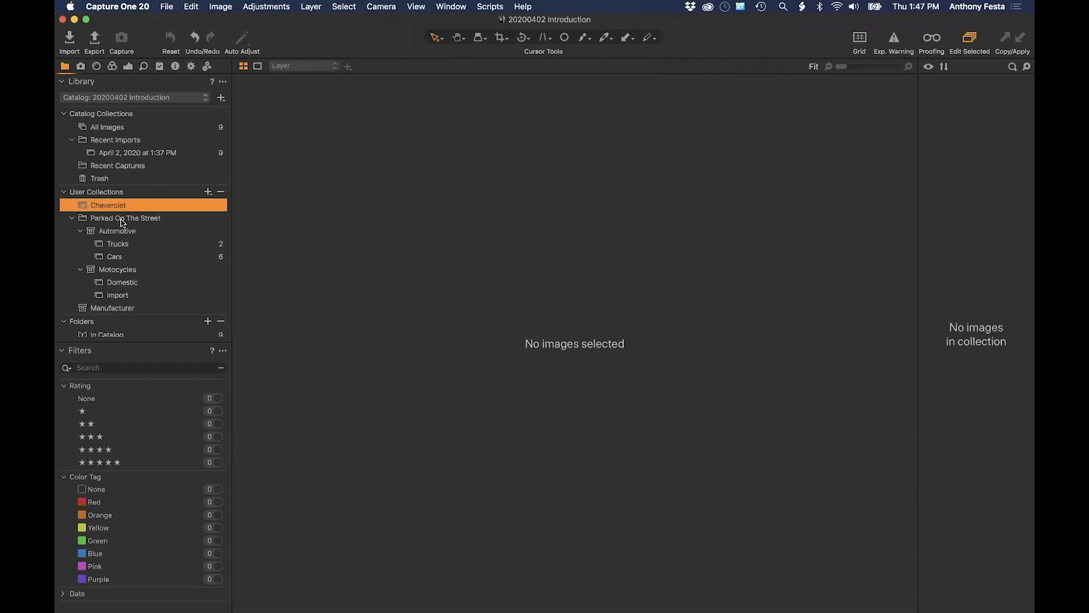
drag(91, 213, 129, 309)
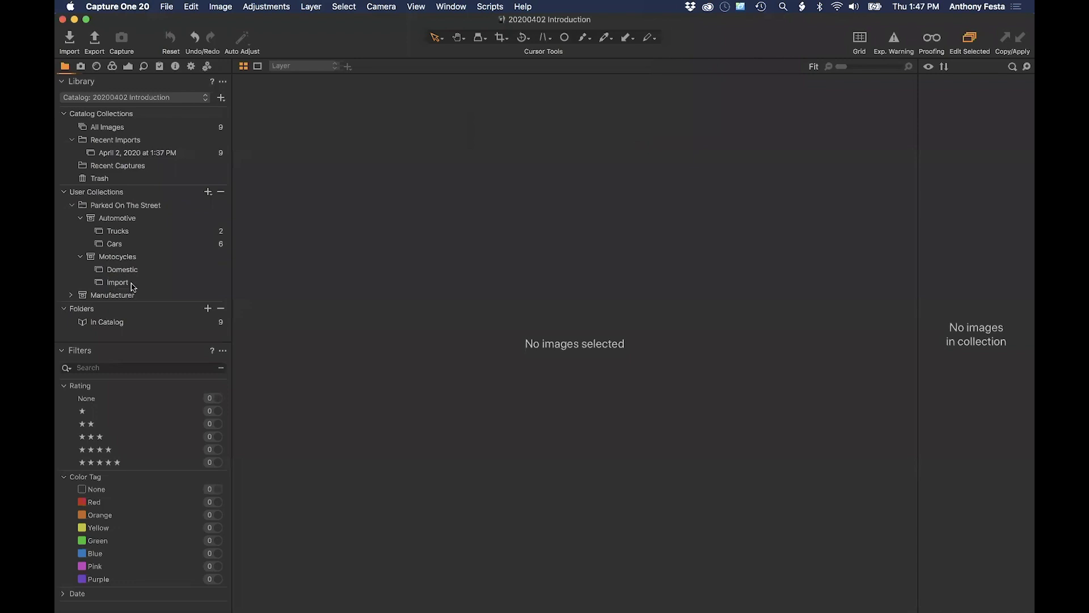
click(71, 295)
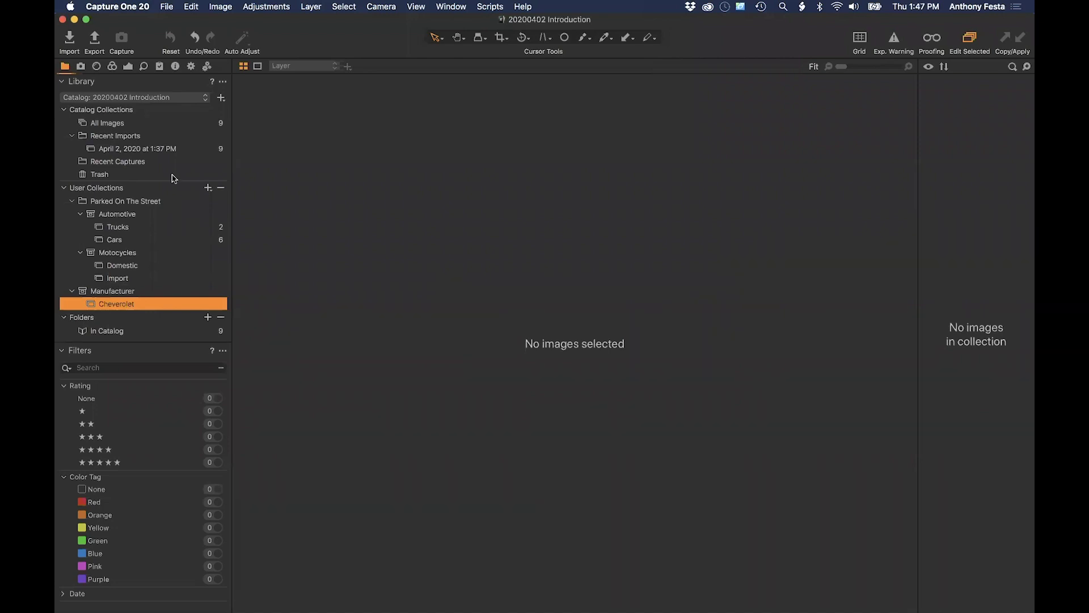
Step: Add Test_Mar 18 2020_007.RAF from the April 2, 2020 recent import to the Cheverolet album
click(176, 148)
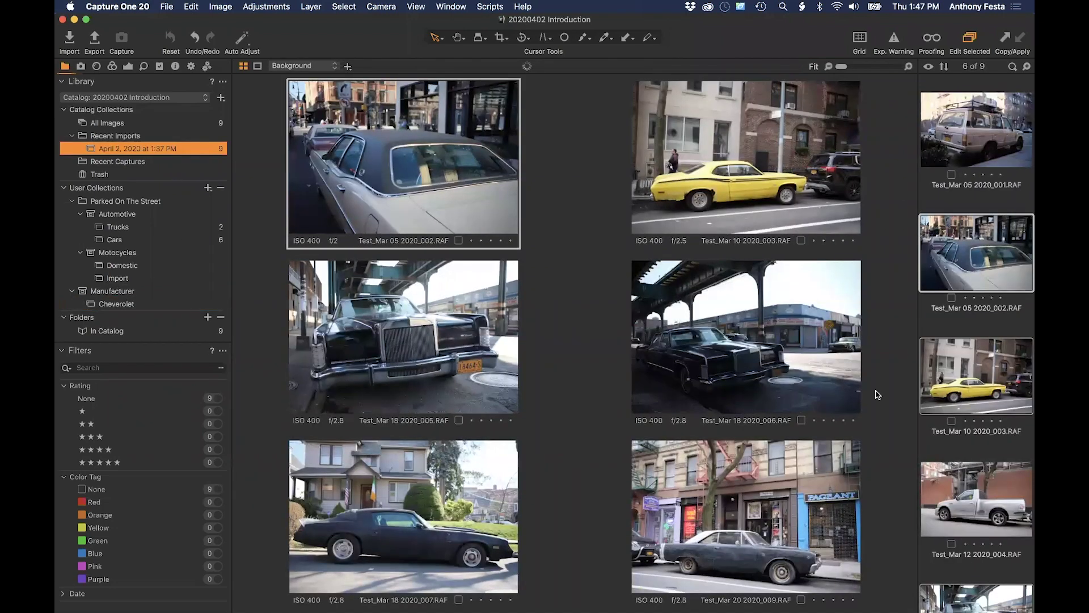
click(999, 570)
scroll(947, 528, down, 5)
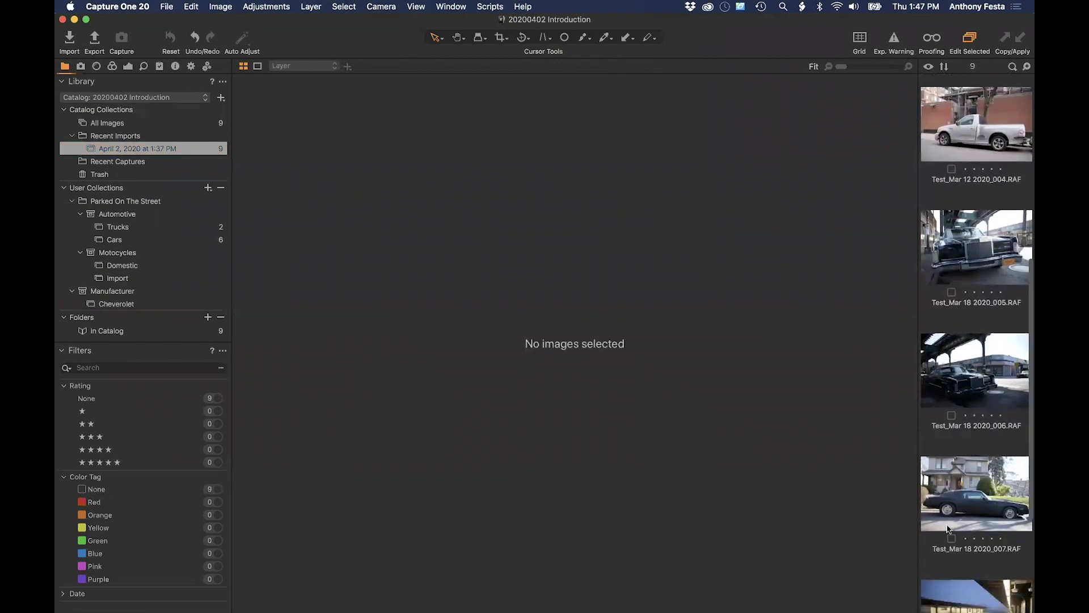
scroll(948, 528, down, 3)
drag(965, 403, 169, 305)
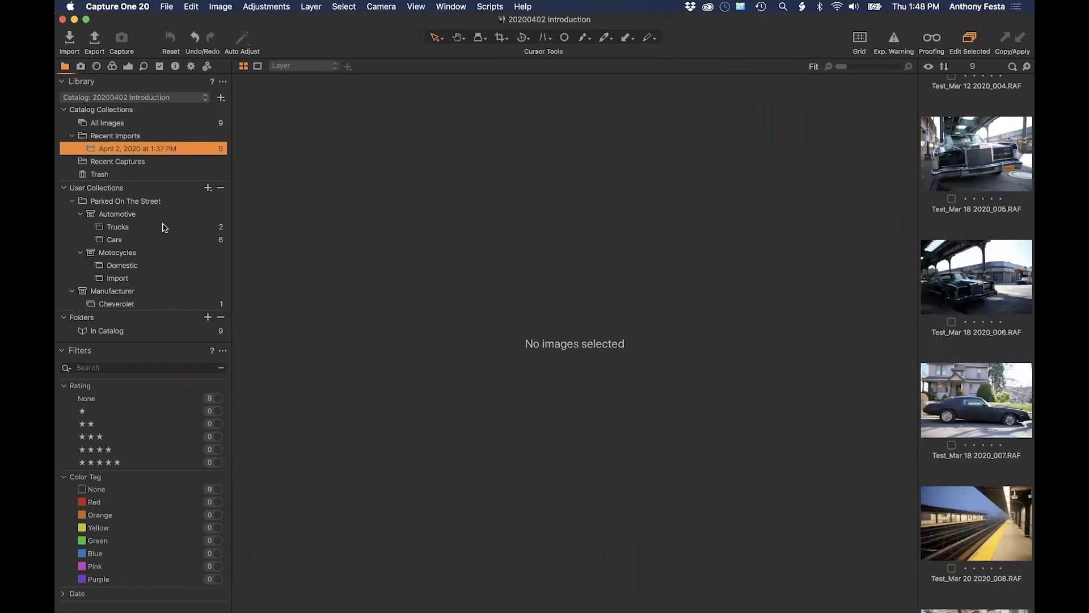
Step: Show the Trucks album, then examine the General, Appearance and Image preferences, including the preview image size and XMP sync settings
click(164, 227)
click(108, 6)
click(125, 39)
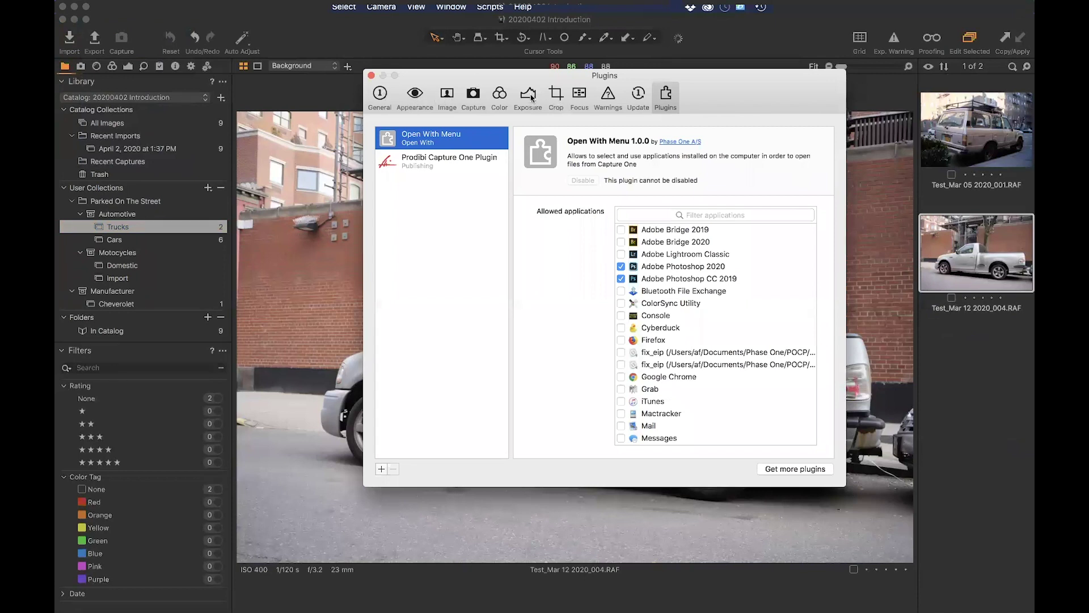
click(384, 98)
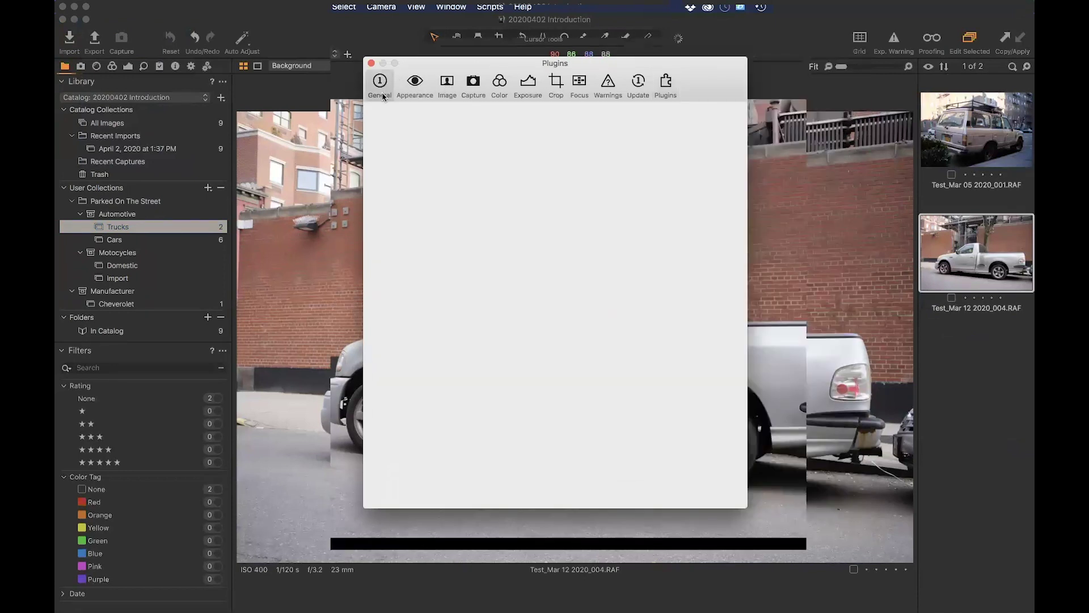
click(413, 96)
click(448, 97)
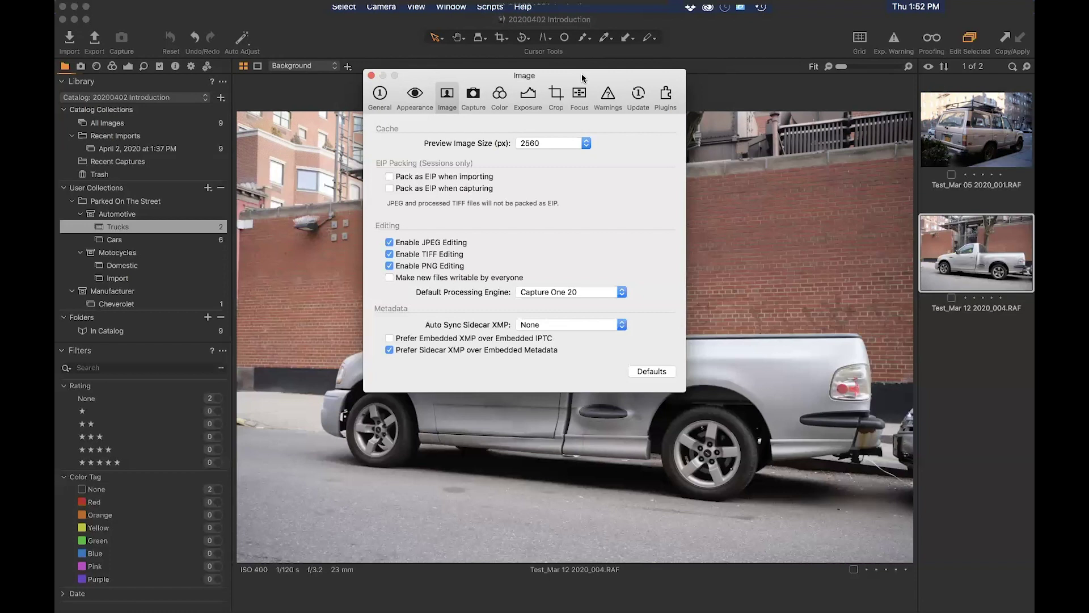
click(371, 76)
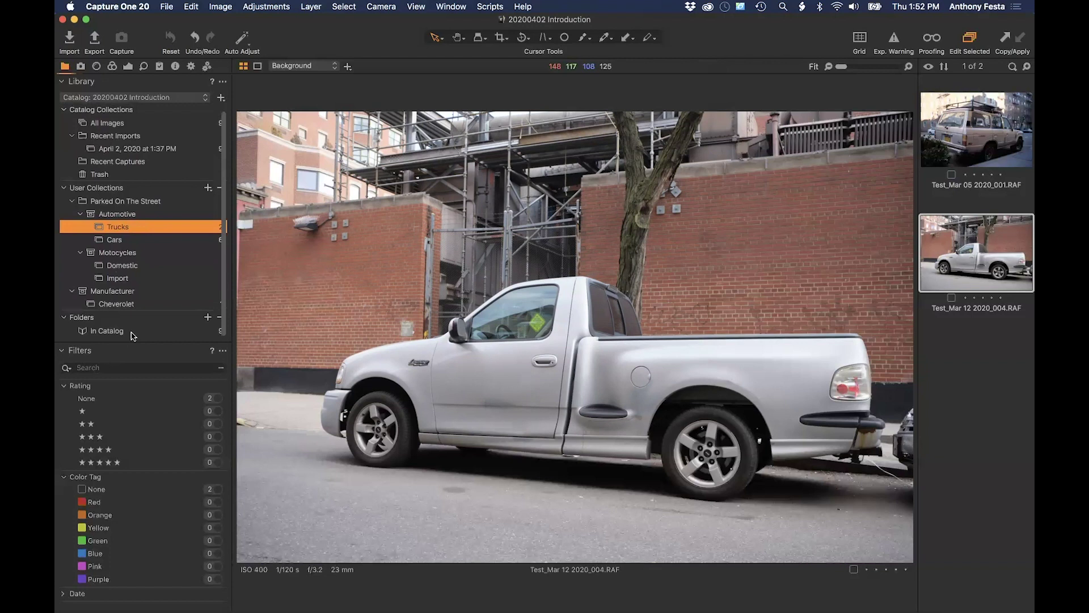
Step: Collapse the Filters tool to give the Library tool more room
click(62, 354)
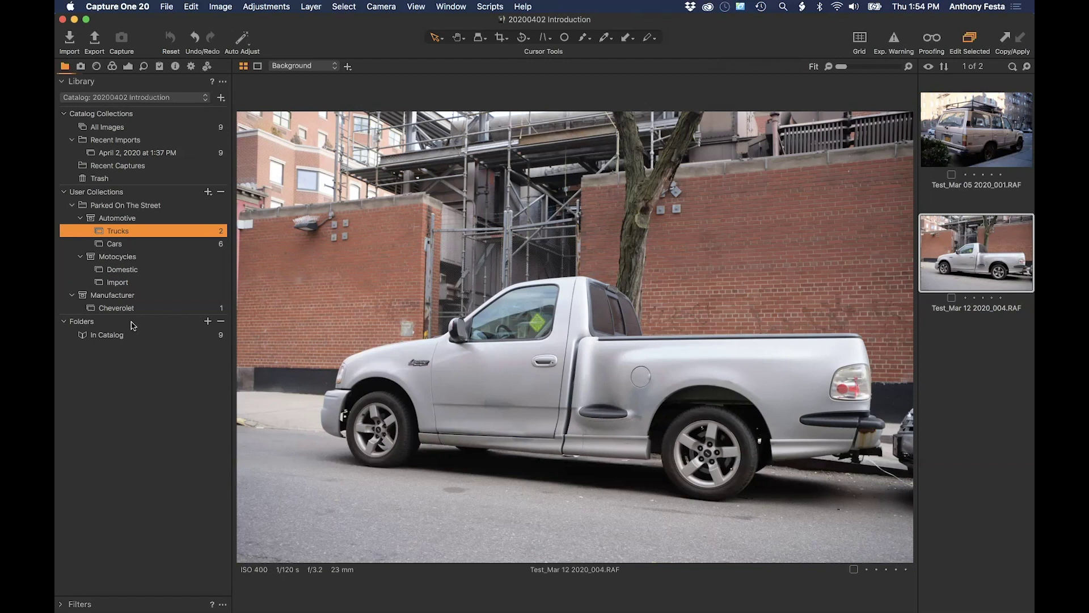
Step: Examine the available destination options for importing images, and leave without importing
click(70, 39)
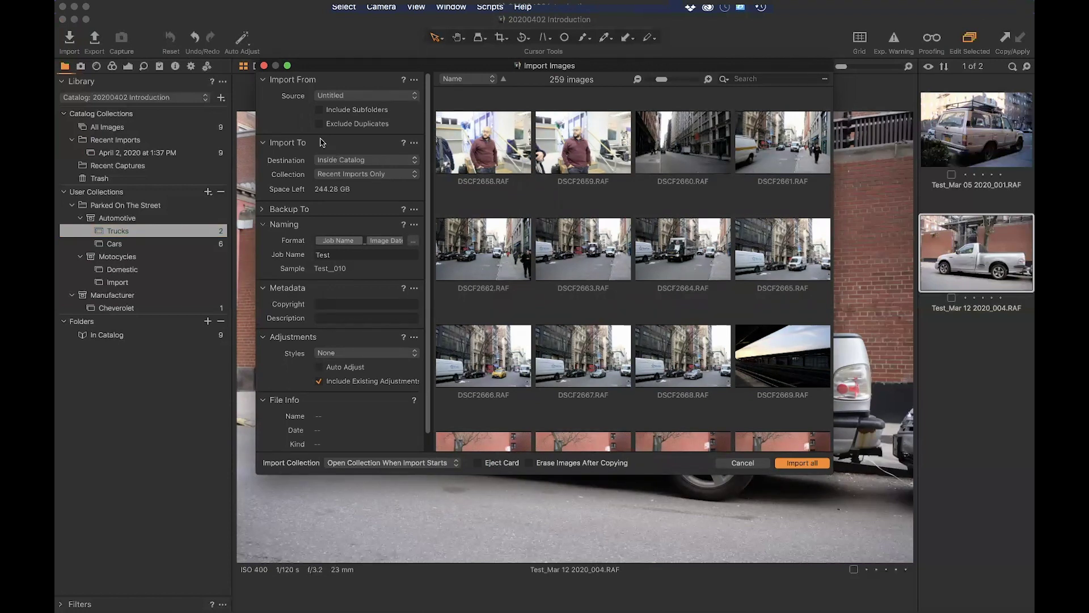
click(385, 162)
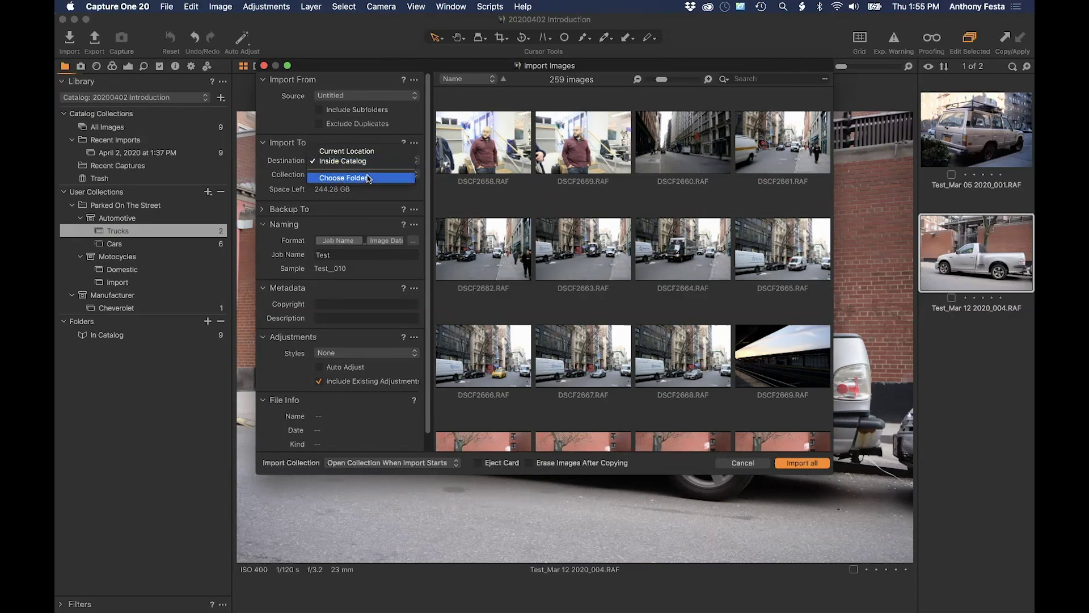
click(741, 465)
click(741, 464)
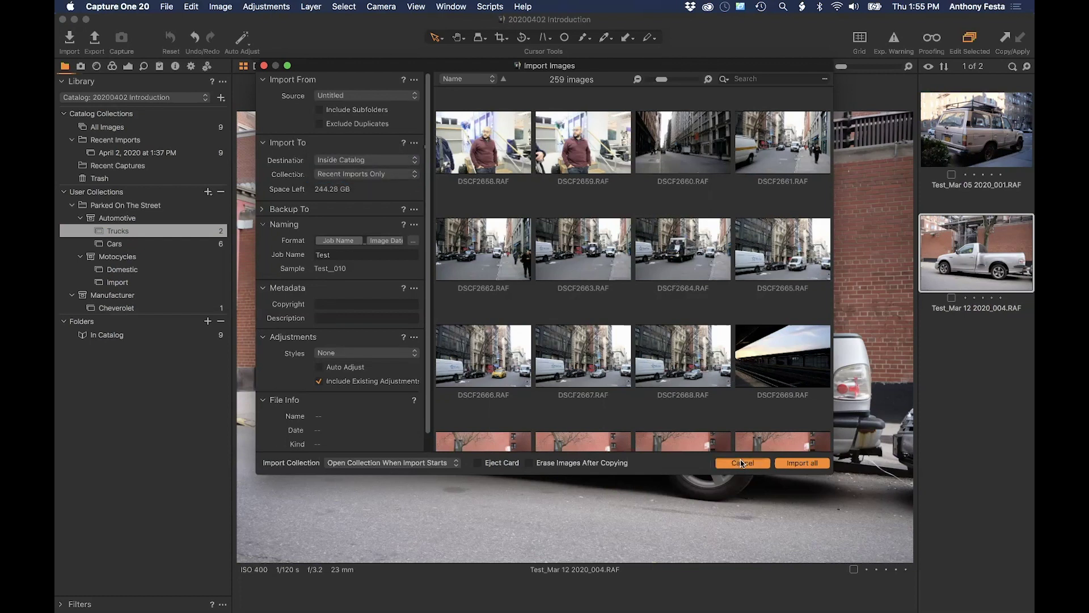